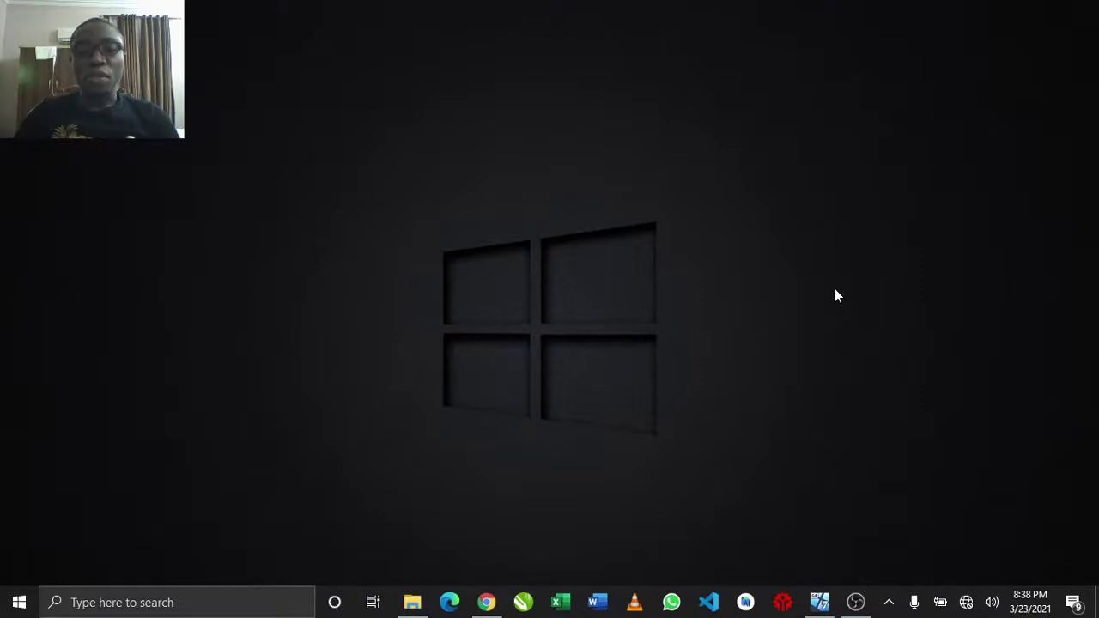
# Switch to the Windows 7 virtual machine and inspect the doPDF, PDFBinder and SumatraPDF installers on its desktop
pyautogui.click(821, 599)
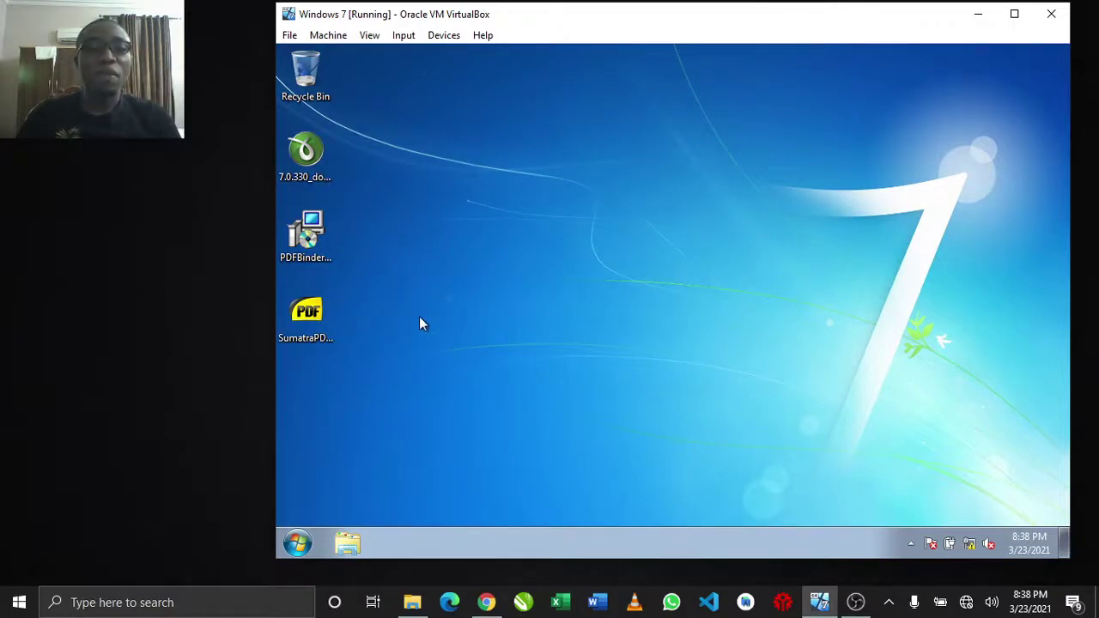
pyautogui.click(322, 160)
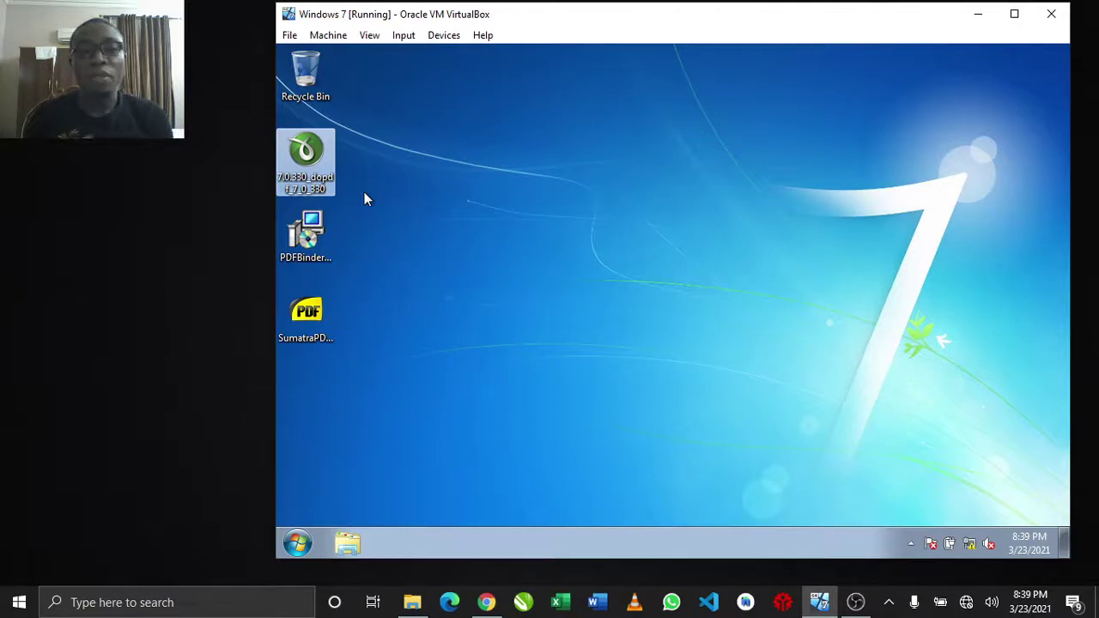
pyautogui.click(307, 239)
pyautogui.moveTo(312, 271)
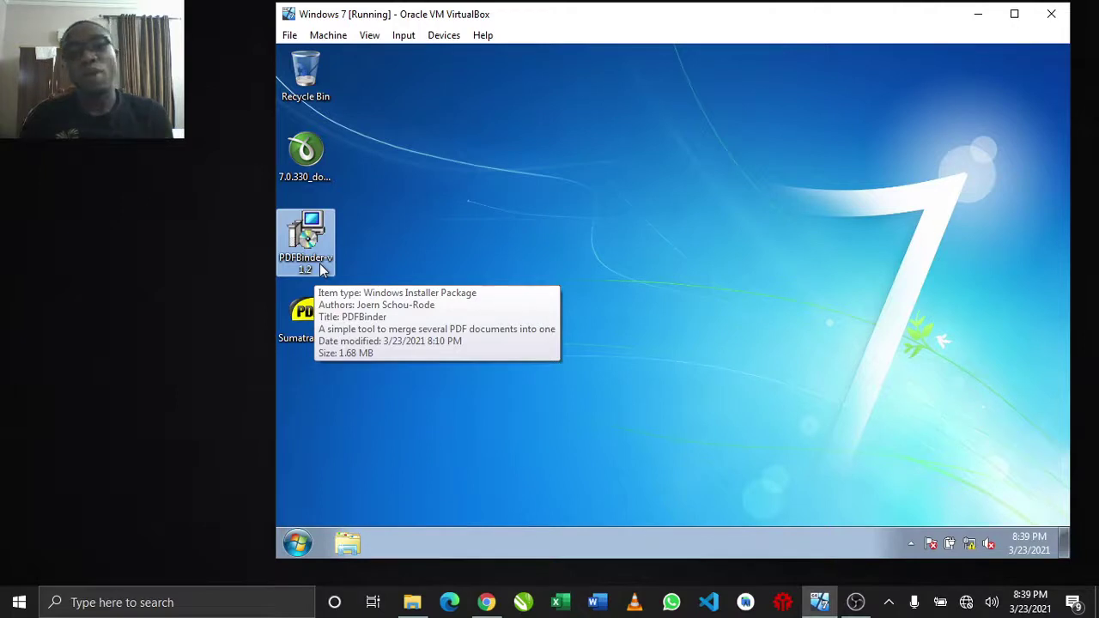
pyautogui.click(319, 333)
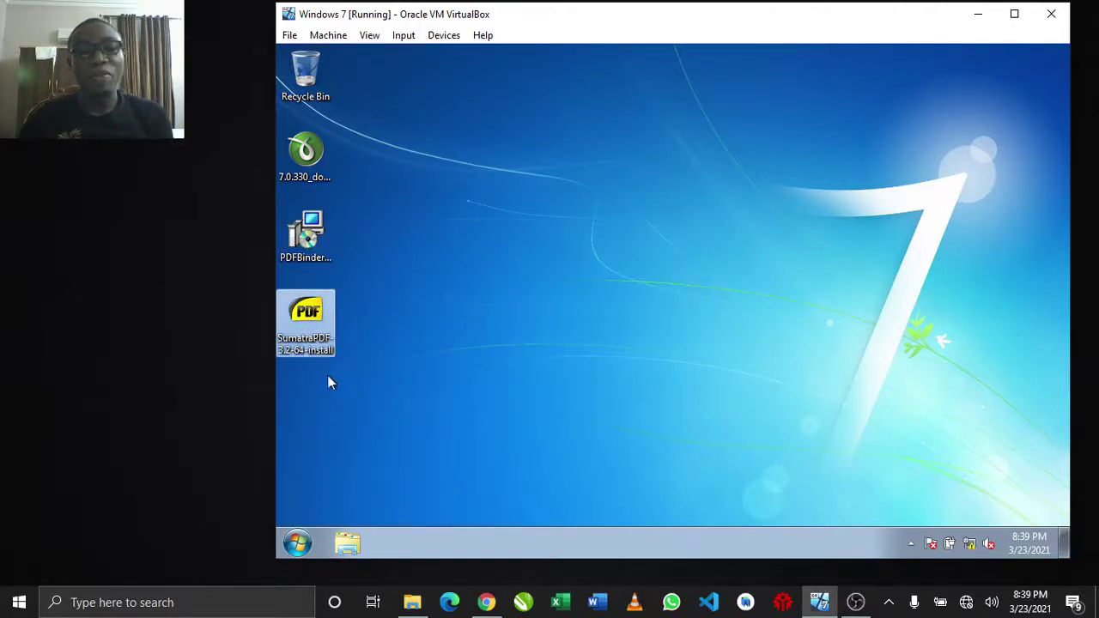
pyautogui.doubleClick(308, 349)
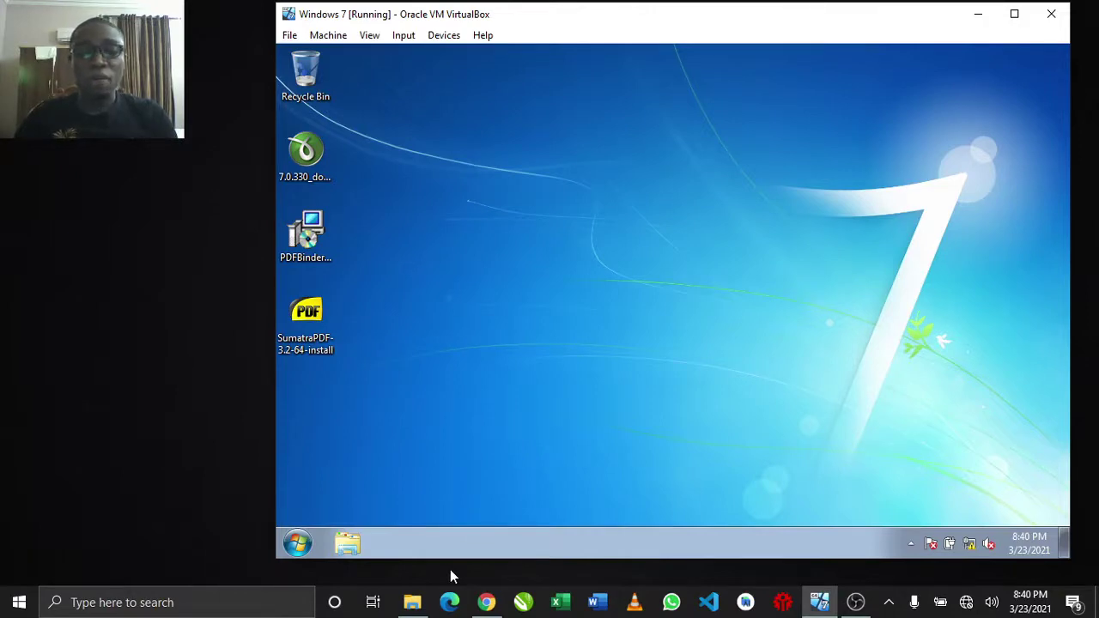
# Switch to Chrome and review the PDFBinder v1.2 and Sumatra PDF download pages
pyautogui.click(486, 602)
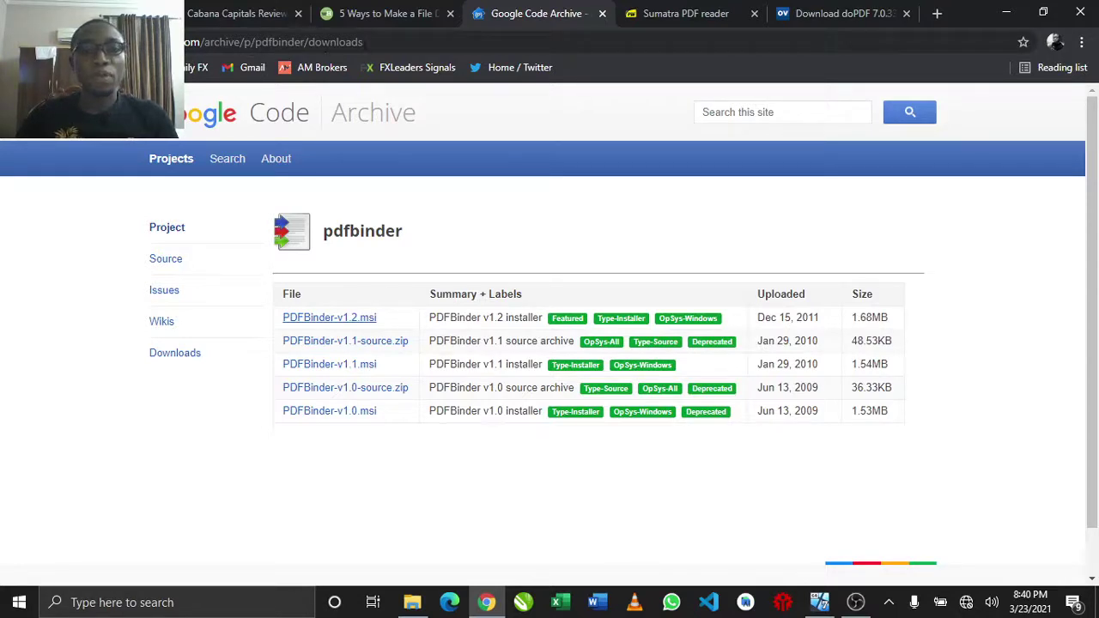
pyautogui.click(343, 328)
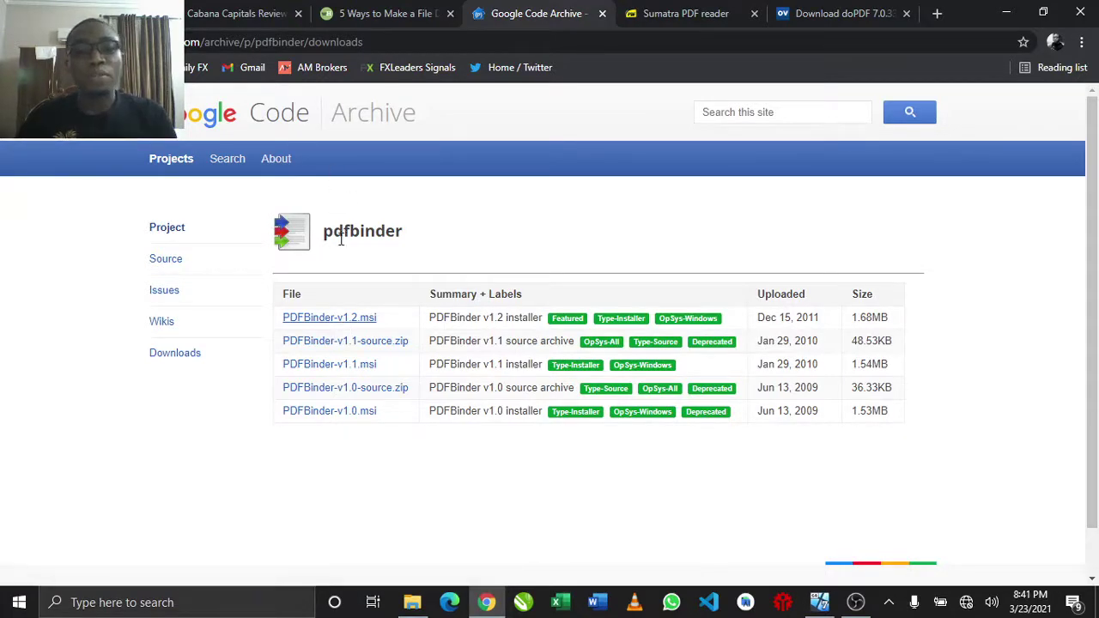
pyautogui.click(675, 19)
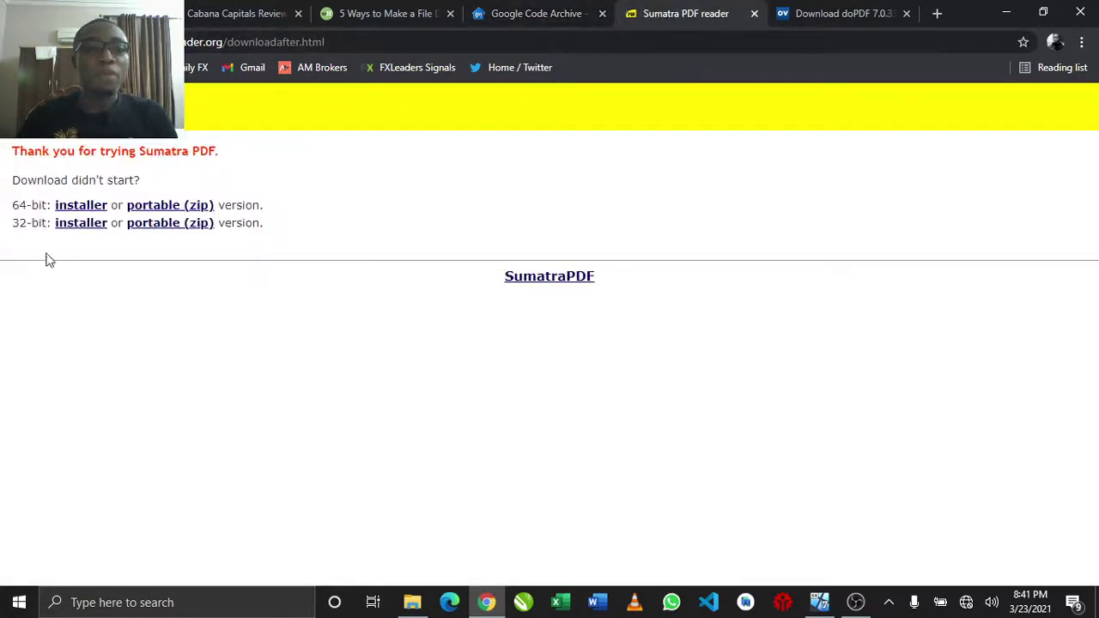
pyautogui.hotkey('ctrl', 'l')
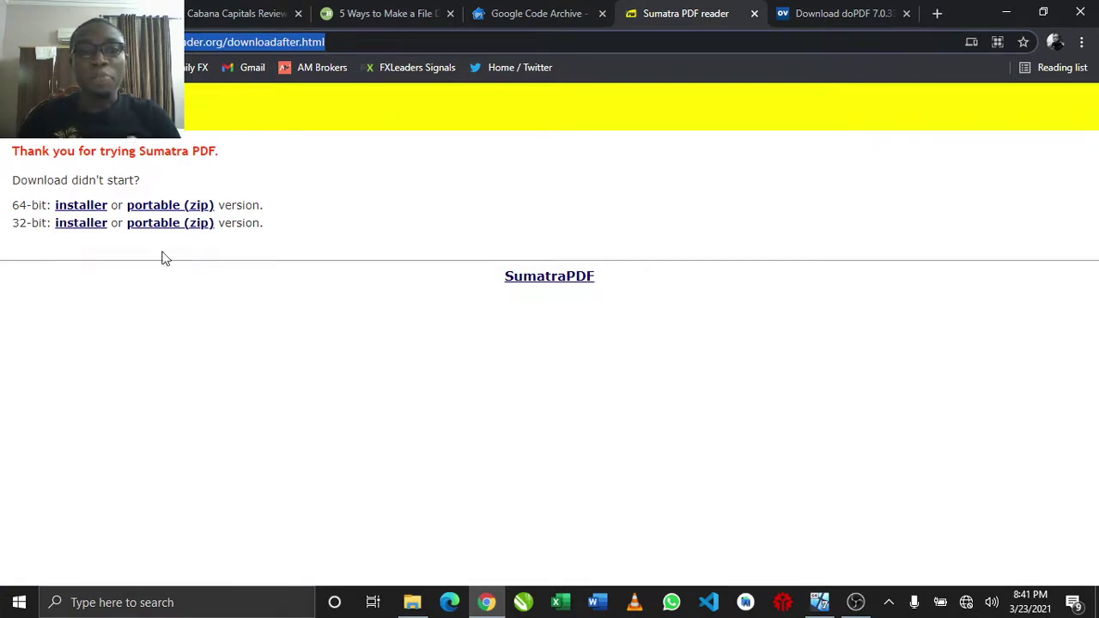
# Check the host computer's system type in its system properties via File Explorer, and close both windows
pyautogui.click(412, 602)
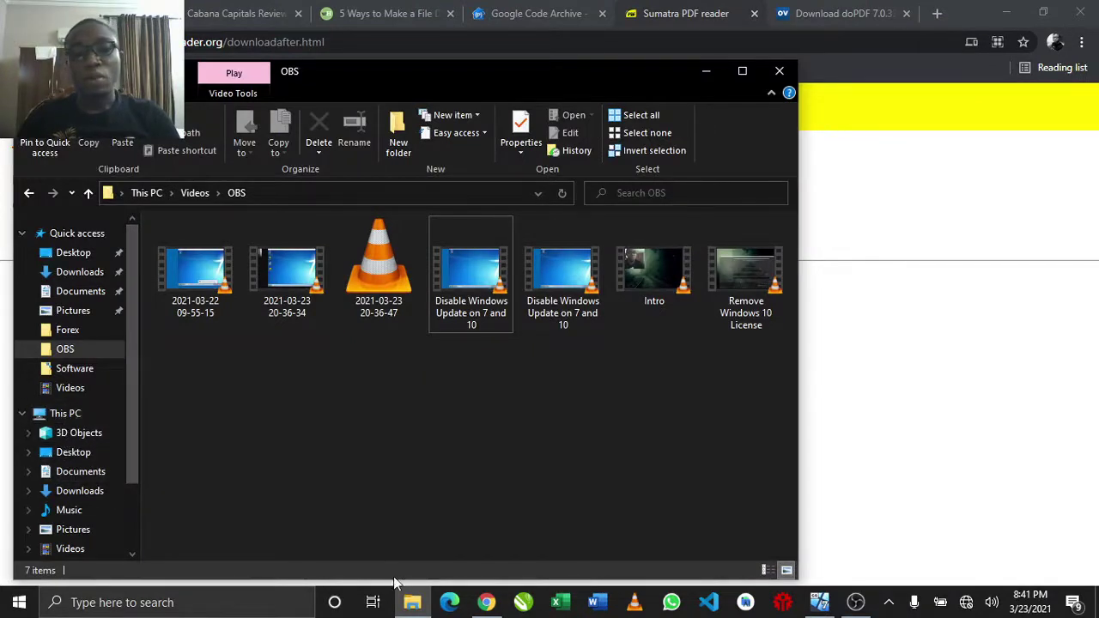
pyautogui.rightClick(73, 413)
pyautogui.click(69, 399)
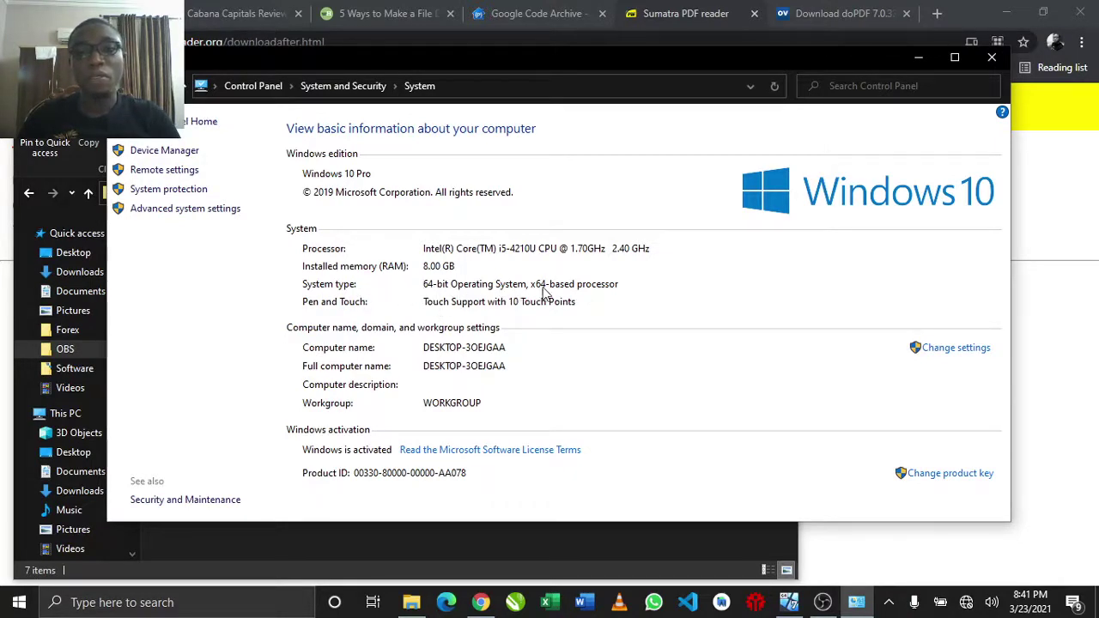
pyautogui.click(992, 58)
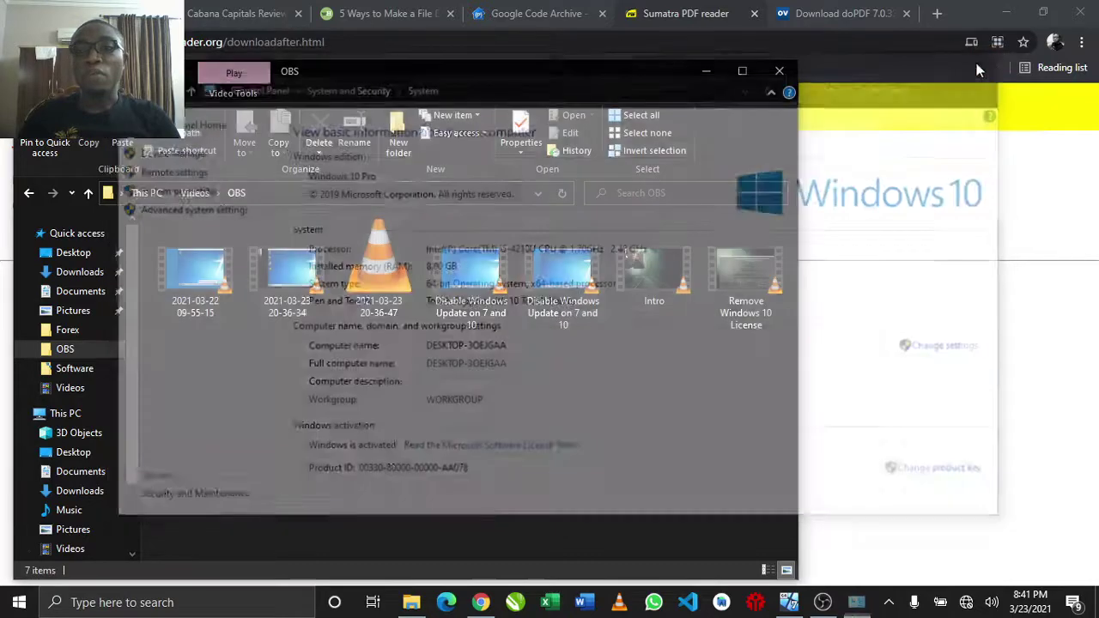
pyautogui.click(720, 66)
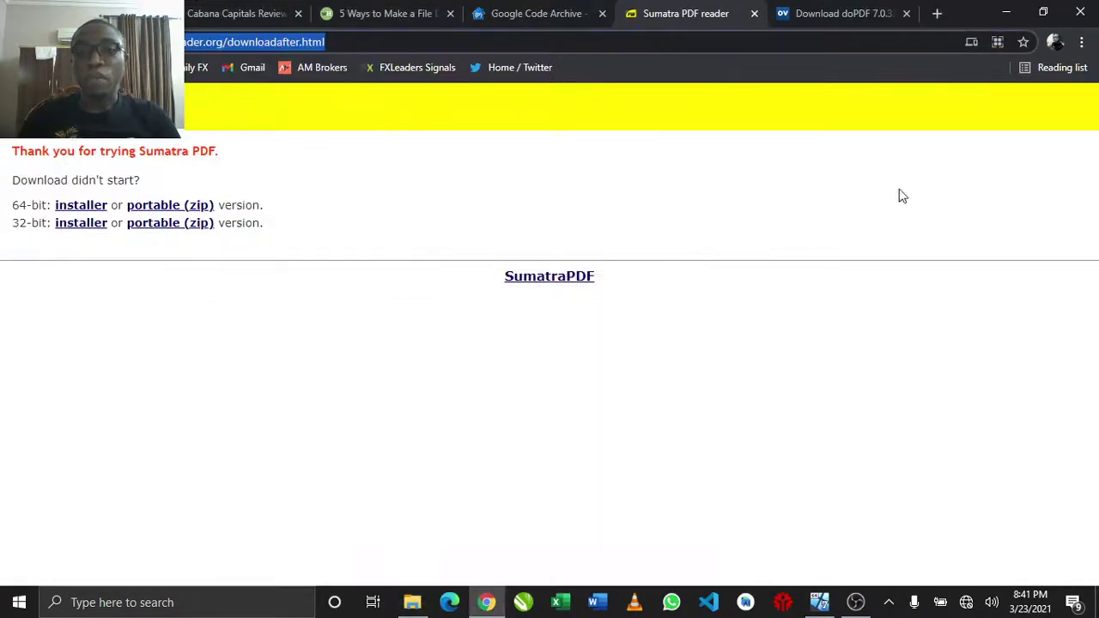
# Return to the Windows 7 virtual machine and check its system type in the Computer properties
pyautogui.click(1006, 12)
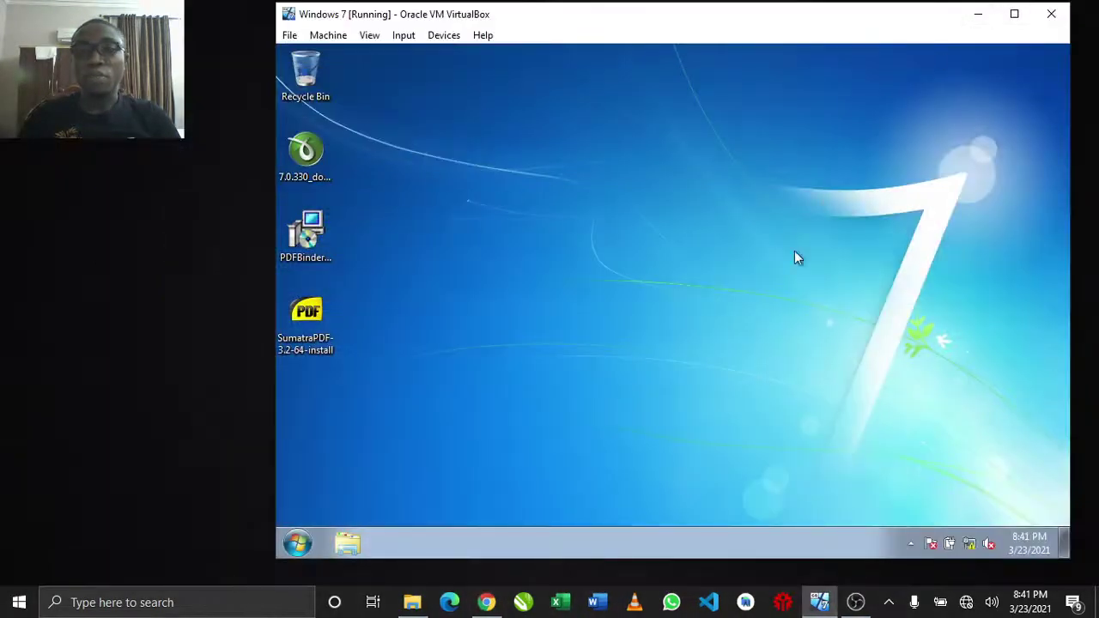
pyautogui.click(300, 544)
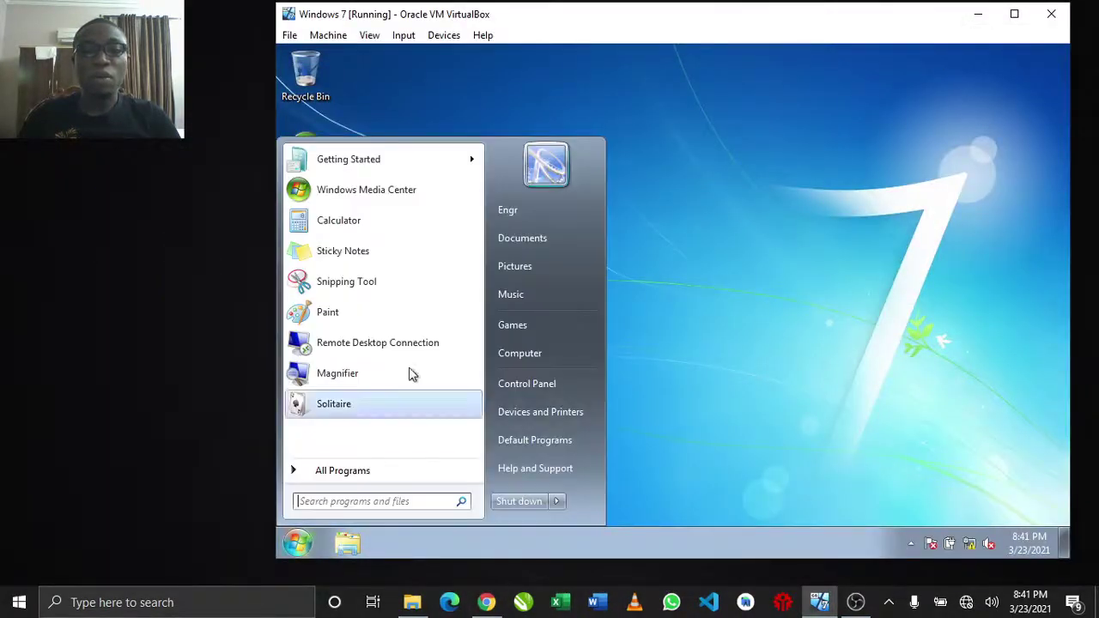
pyautogui.rightClick(535, 356)
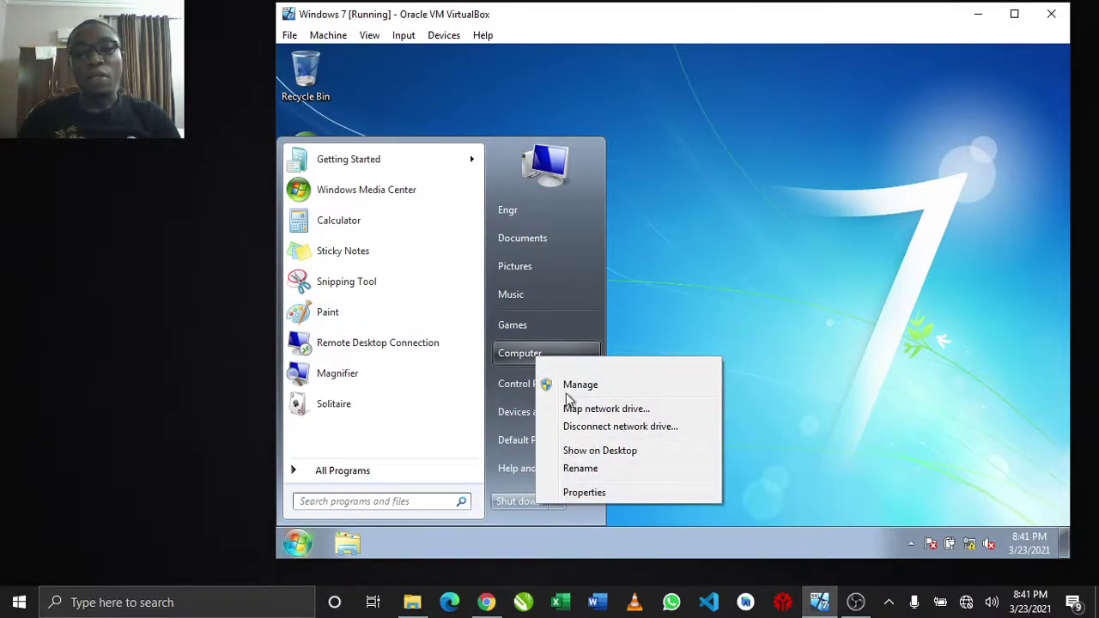
pyautogui.click(604, 493)
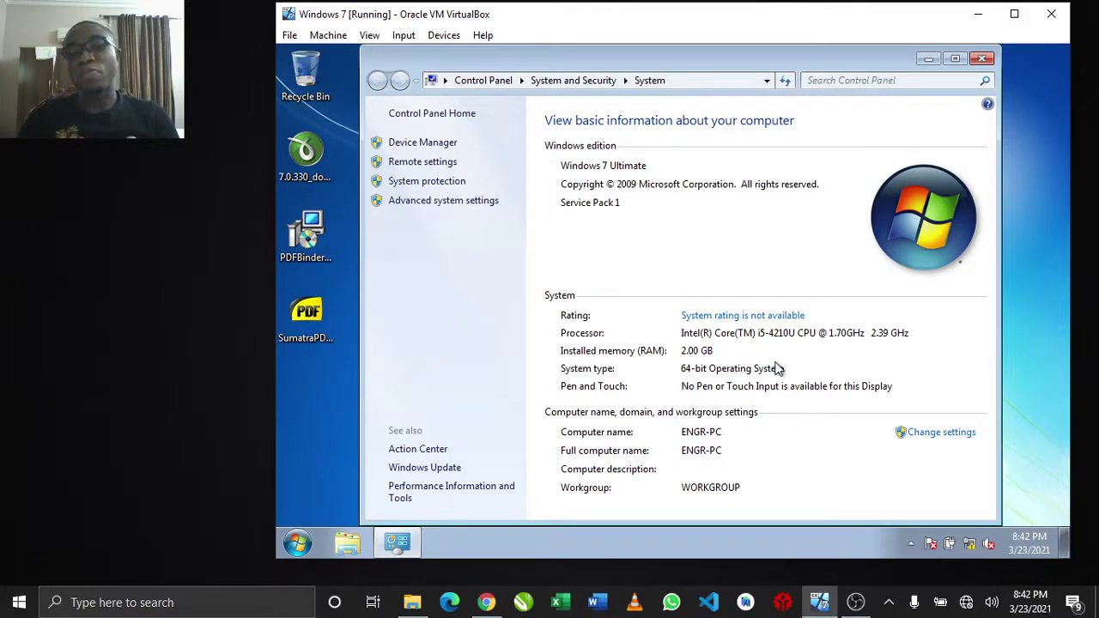
pyautogui.click(982, 58)
pyautogui.click(977, 13)
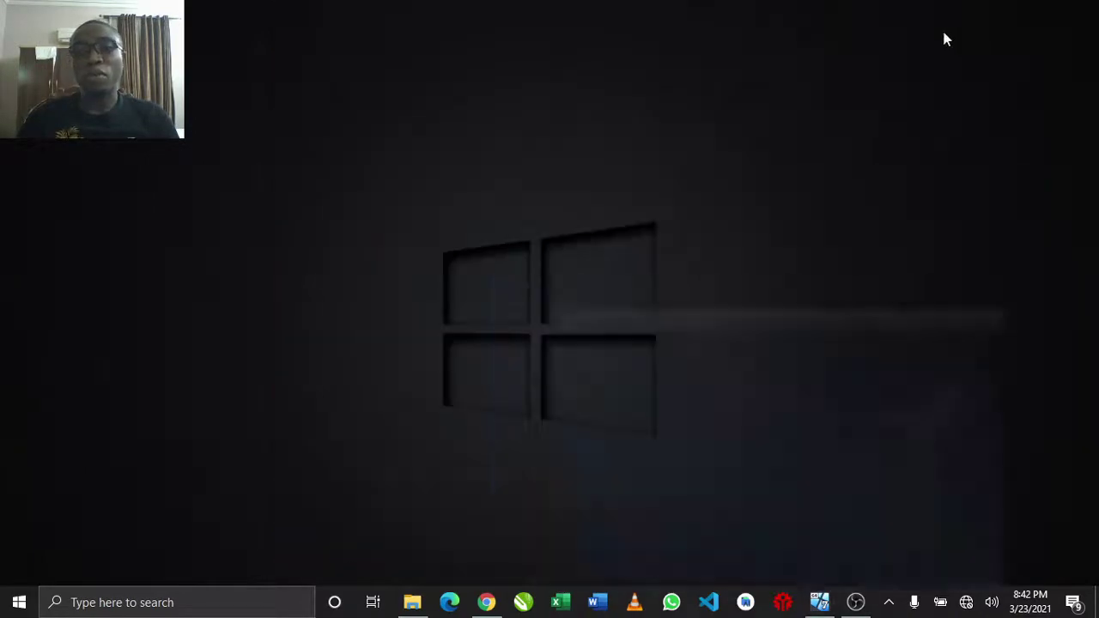
# Review the Sumatra PDF, PDFBinder and doPDF 7.0.330 download pages in Chrome, including doPDF's supported Windows versions and download section
pyautogui.click(486, 602)
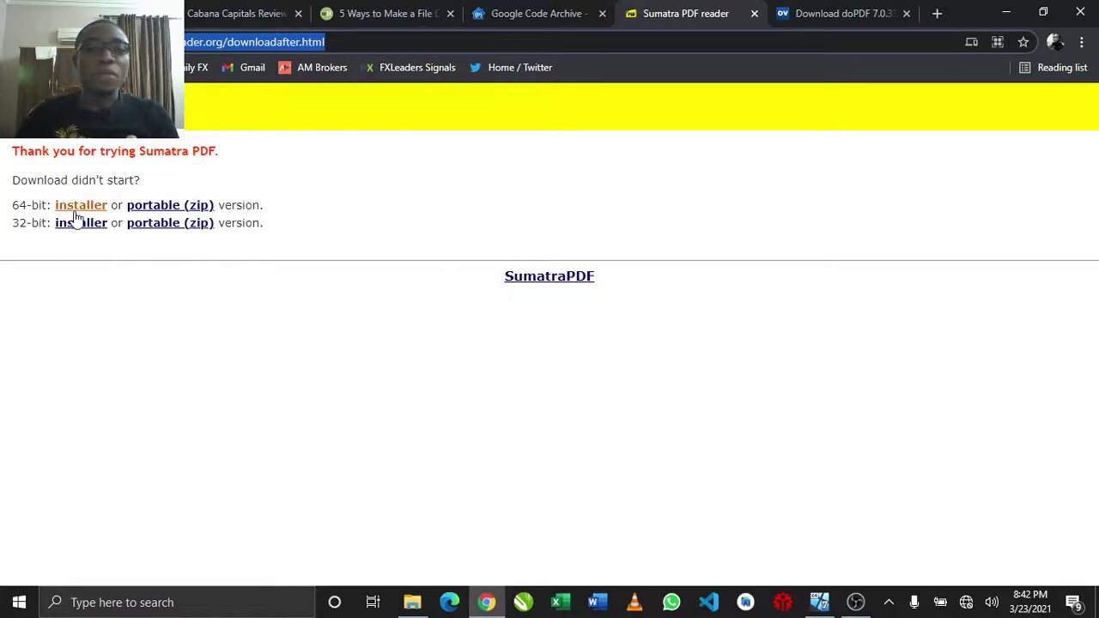
pyautogui.click(525, 13)
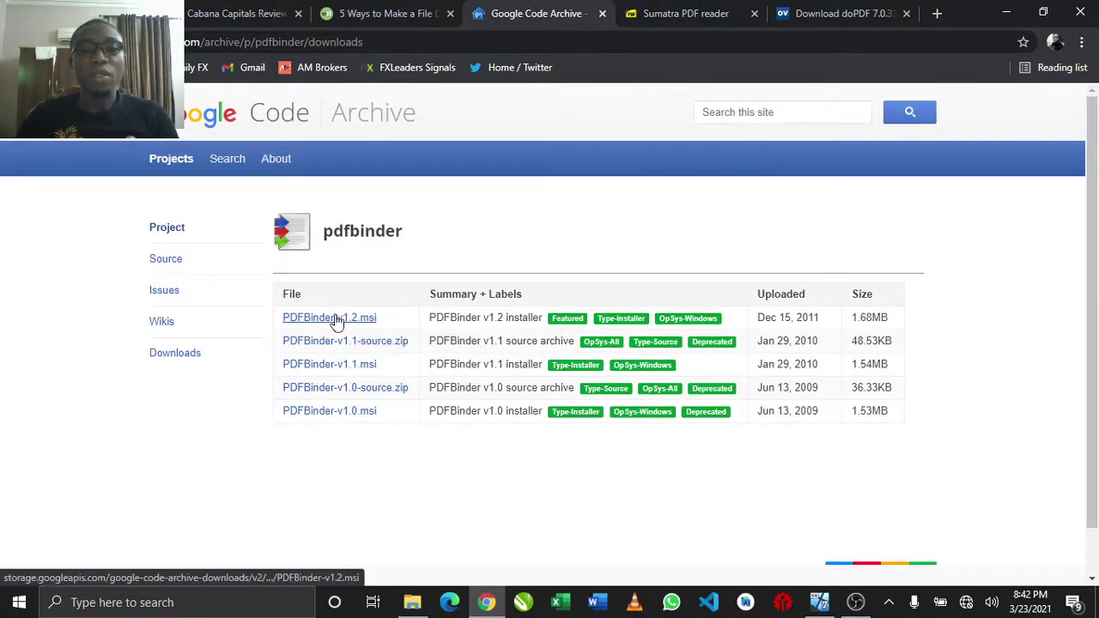
pyautogui.click(672, 12)
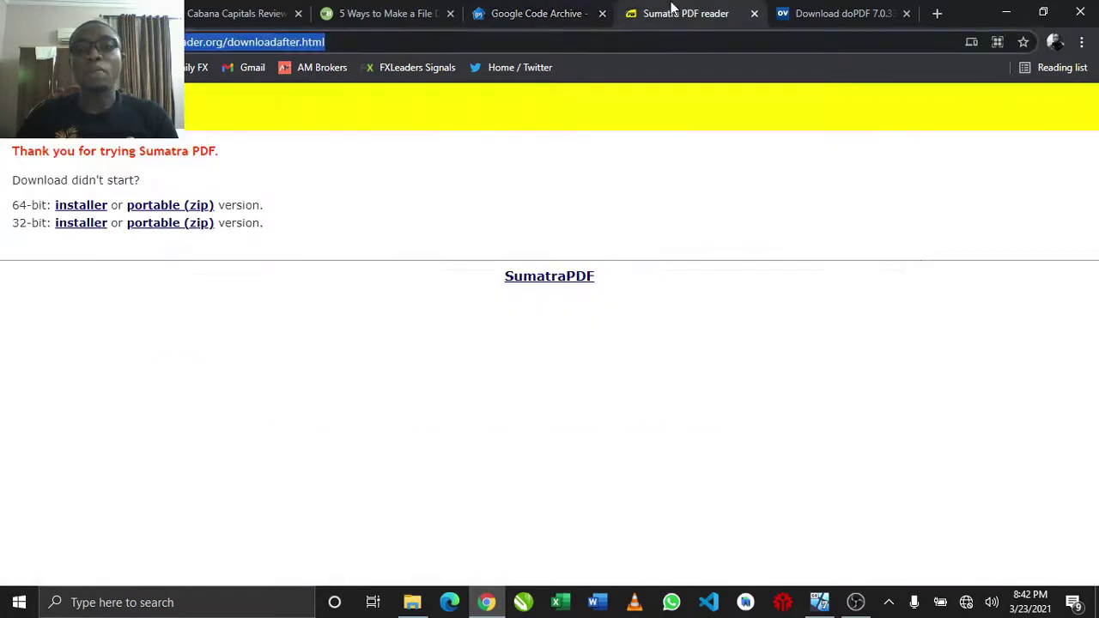
pyautogui.click(820, 13)
pyautogui.scroll(1, 347, 230)
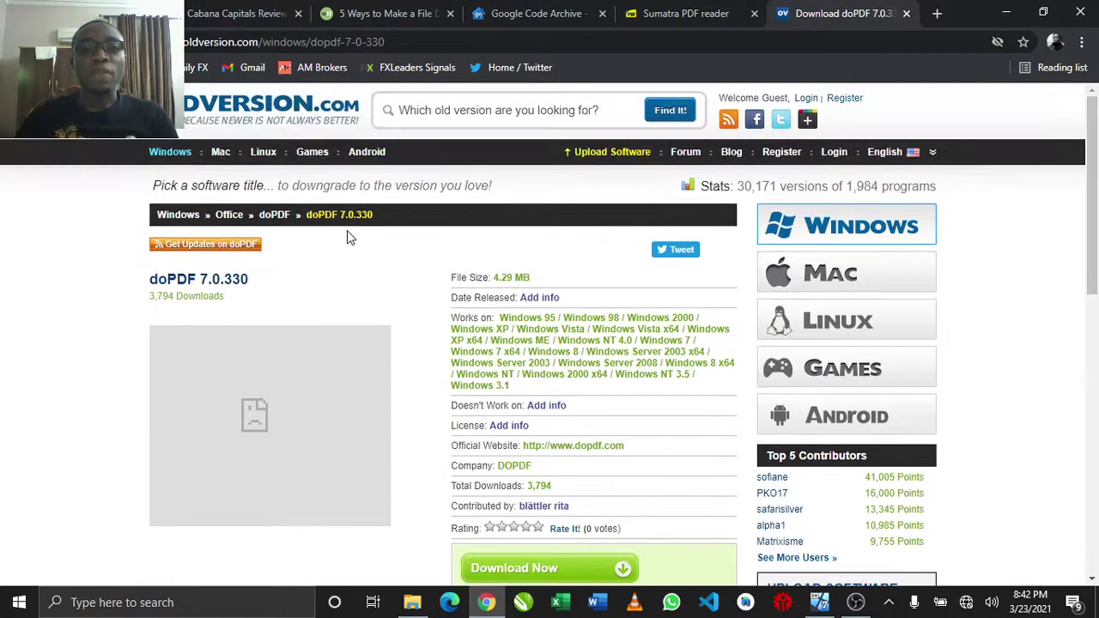
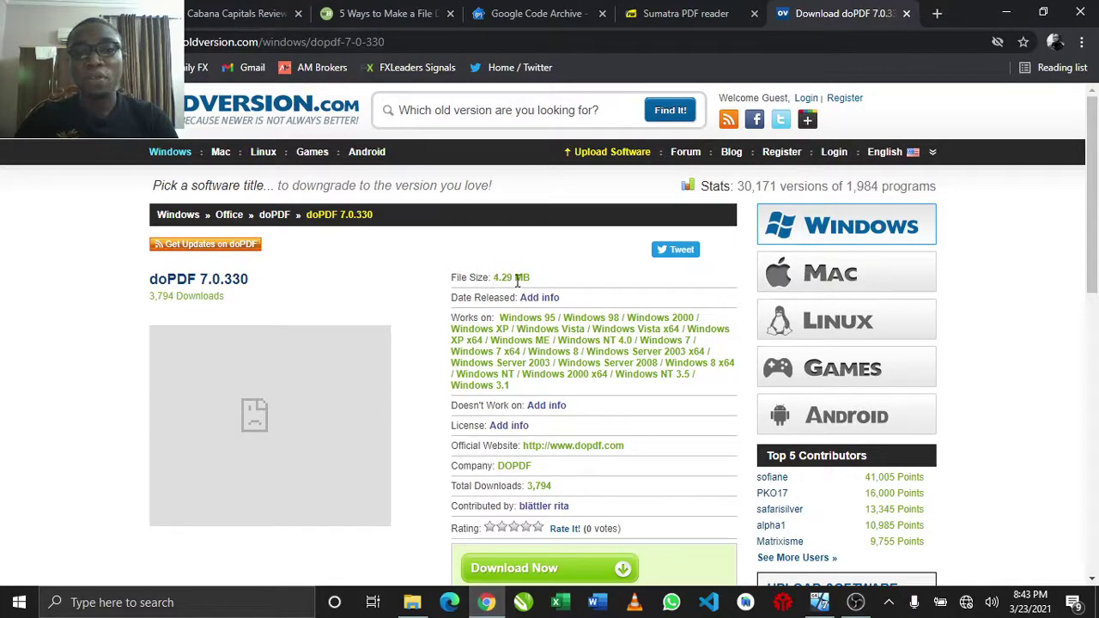
pyautogui.scroll(-3, 532, 283)
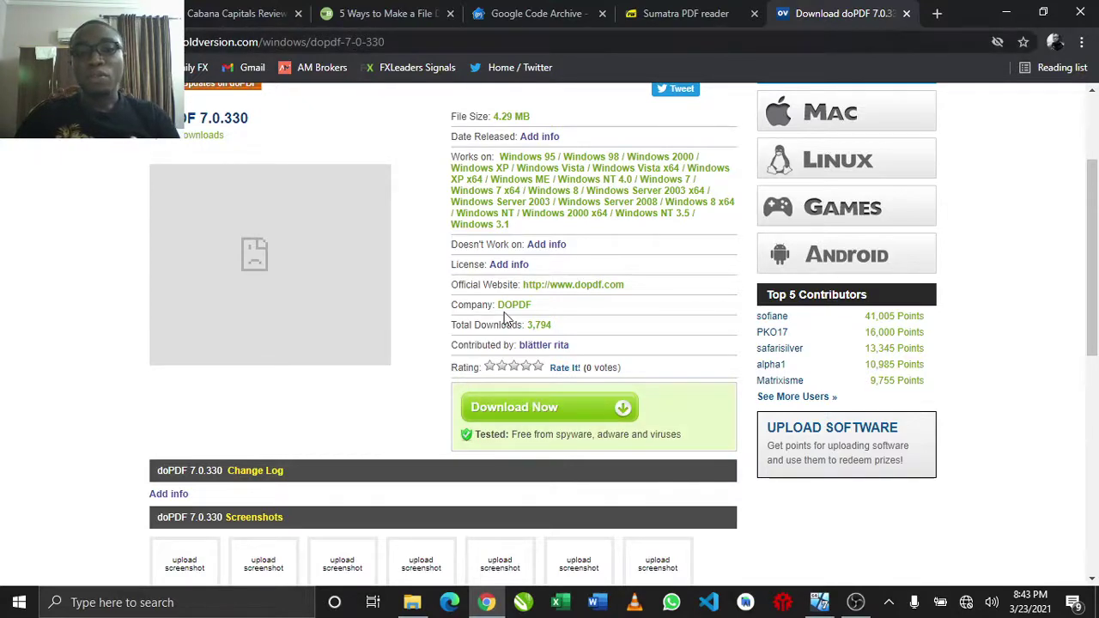
pyautogui.scroll(-1, 537, 322)
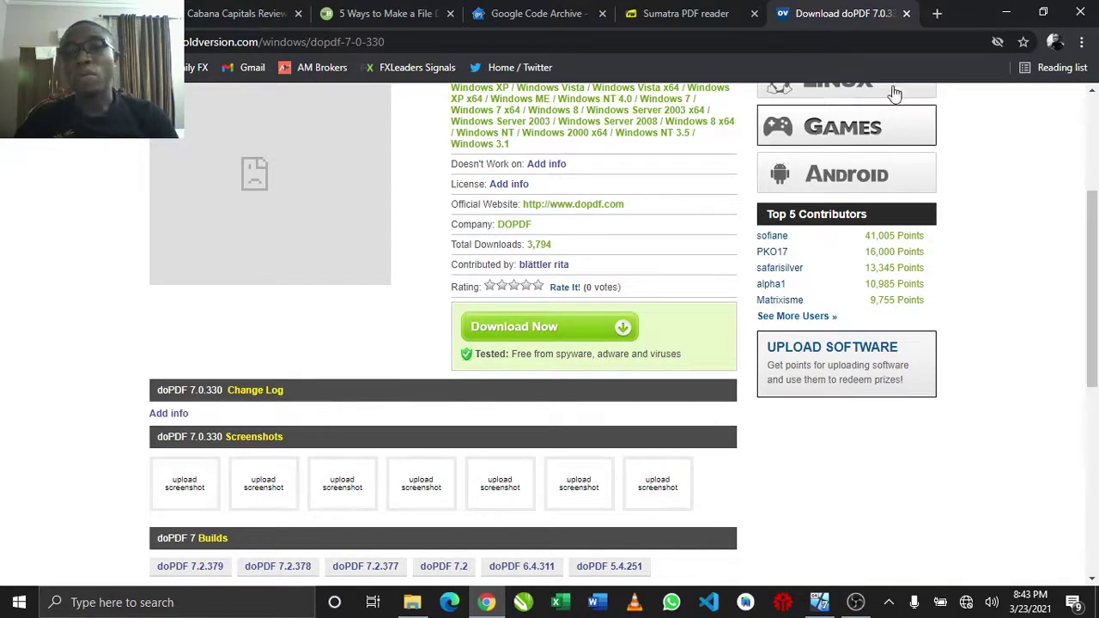
# Install SumatraPDF 3.2 in the Windows 7 virtual machine from the SumatraPDF-3.2-64-install file, allowing the administrator request, and close the installer
pyautogui.click(1006, 12)
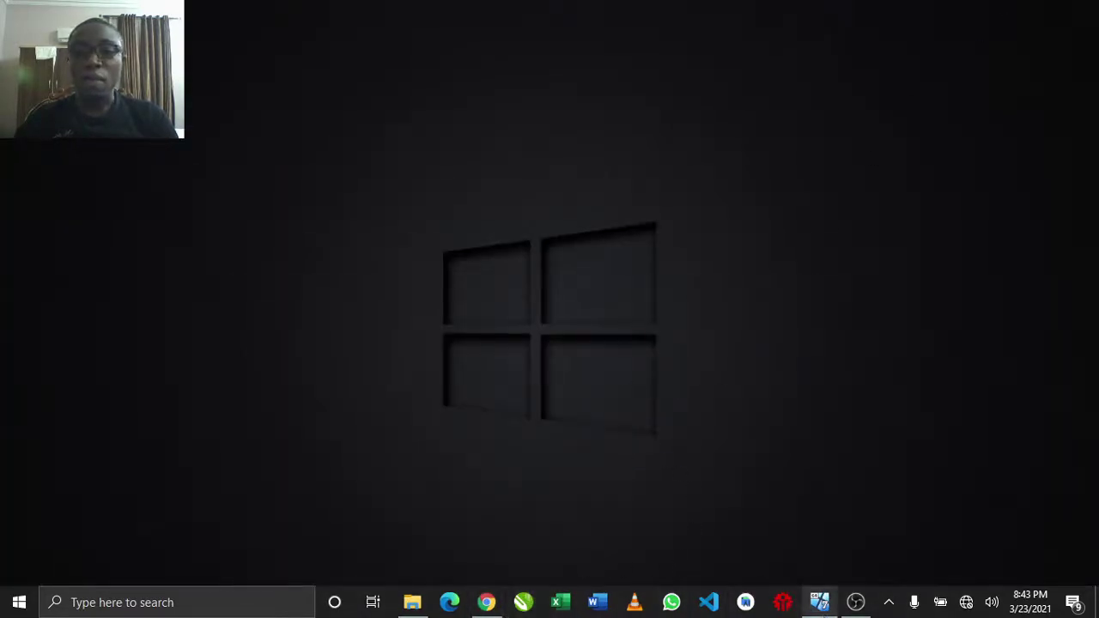
pyautogui.click(819, 602)
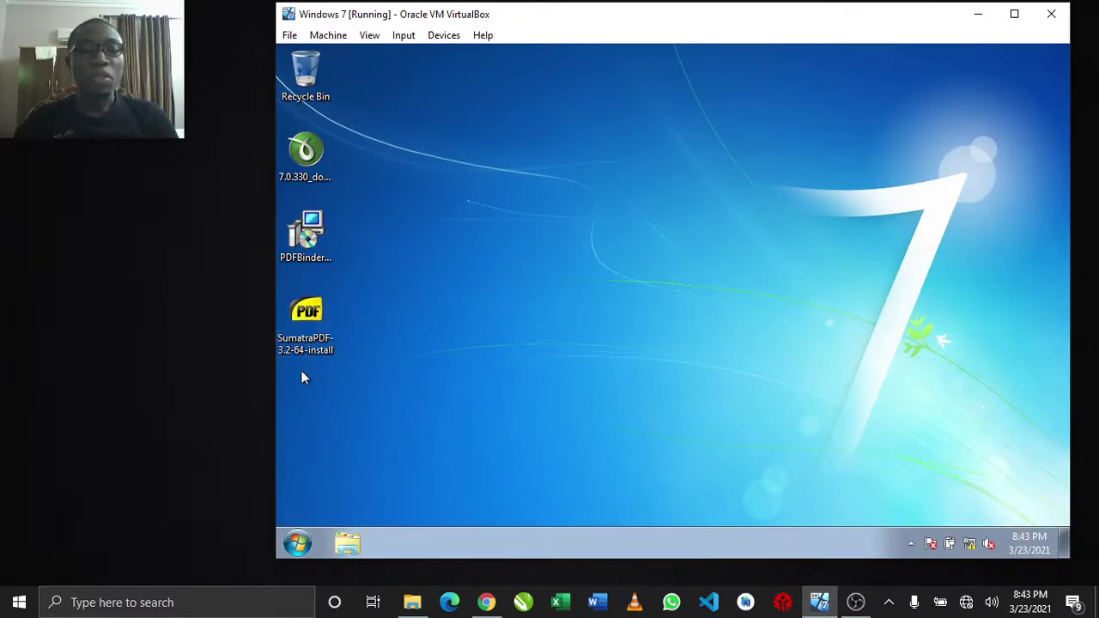
pyautogui.rightClick(318, 318)
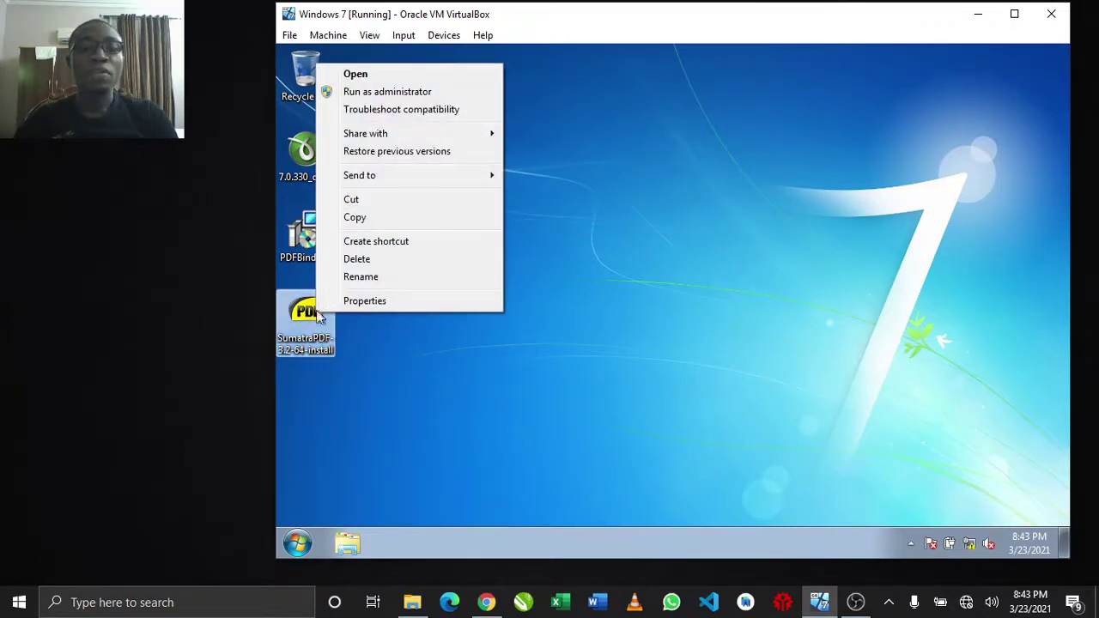
pyautogui.click(375, 73)
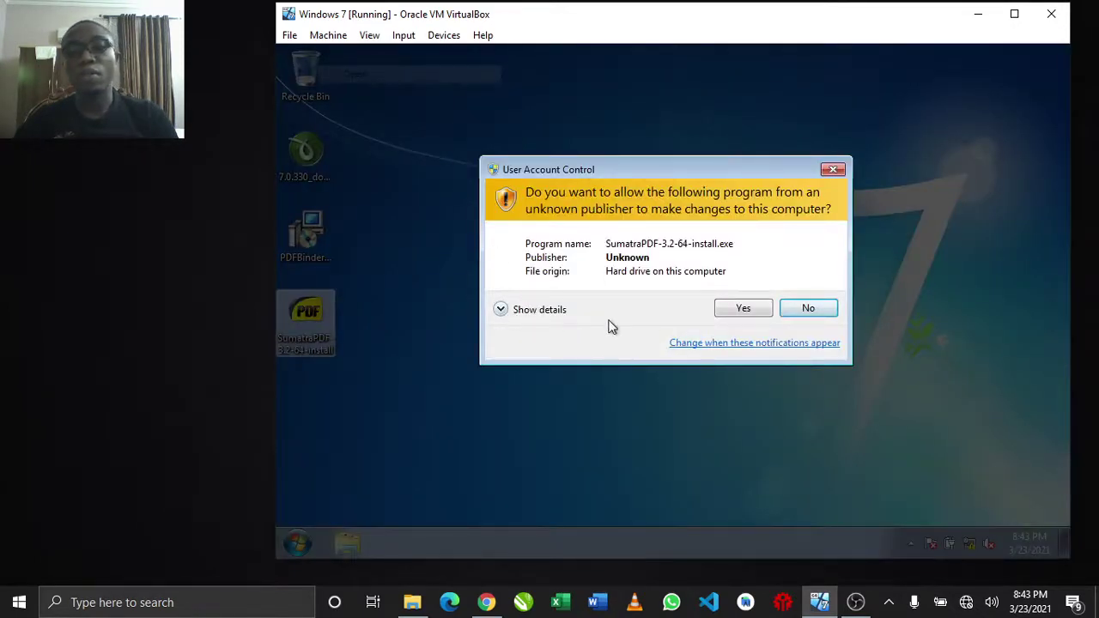
pyautogui.click(744, 309)
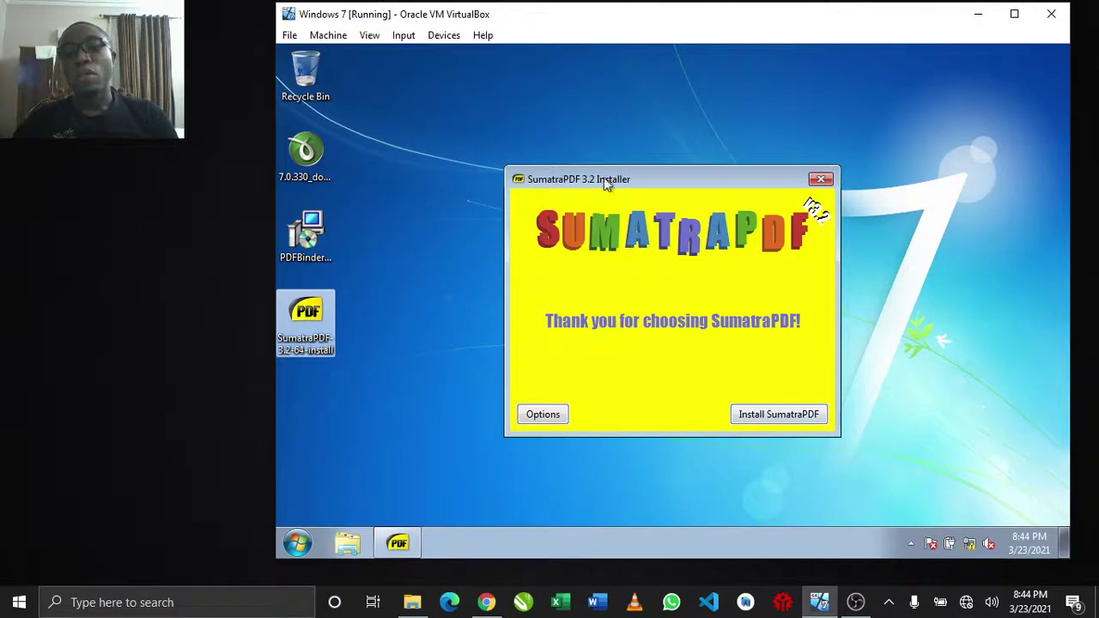
pyautogui.moveTo(603, 177); pyautogui.dragTo(588, 166)
pyautogui.click(729, 402)
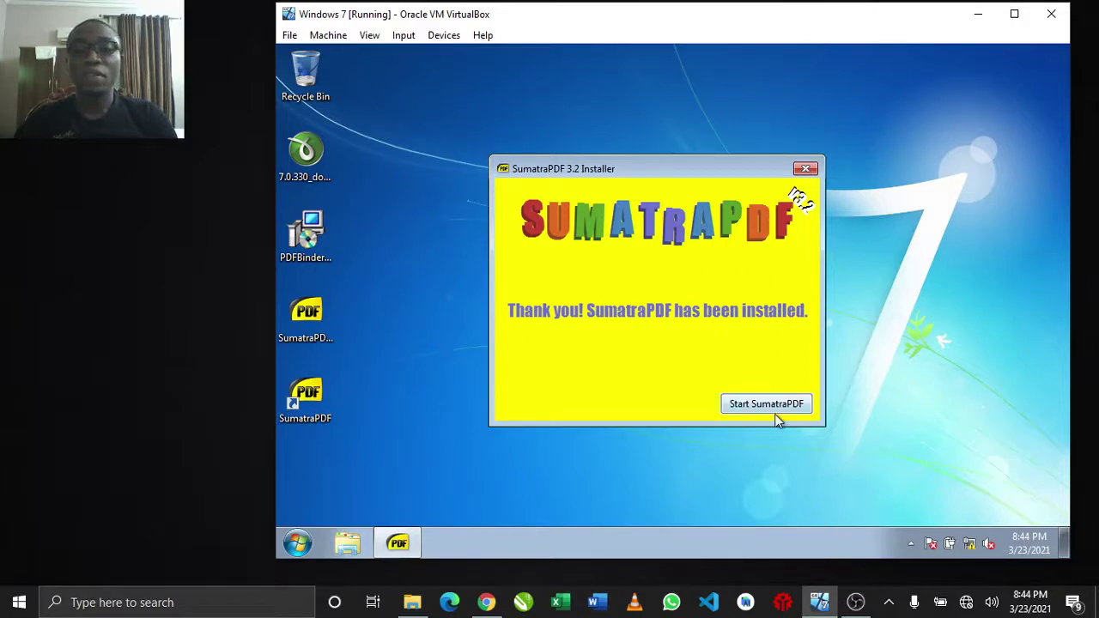
pyautogui.click(805, 170)
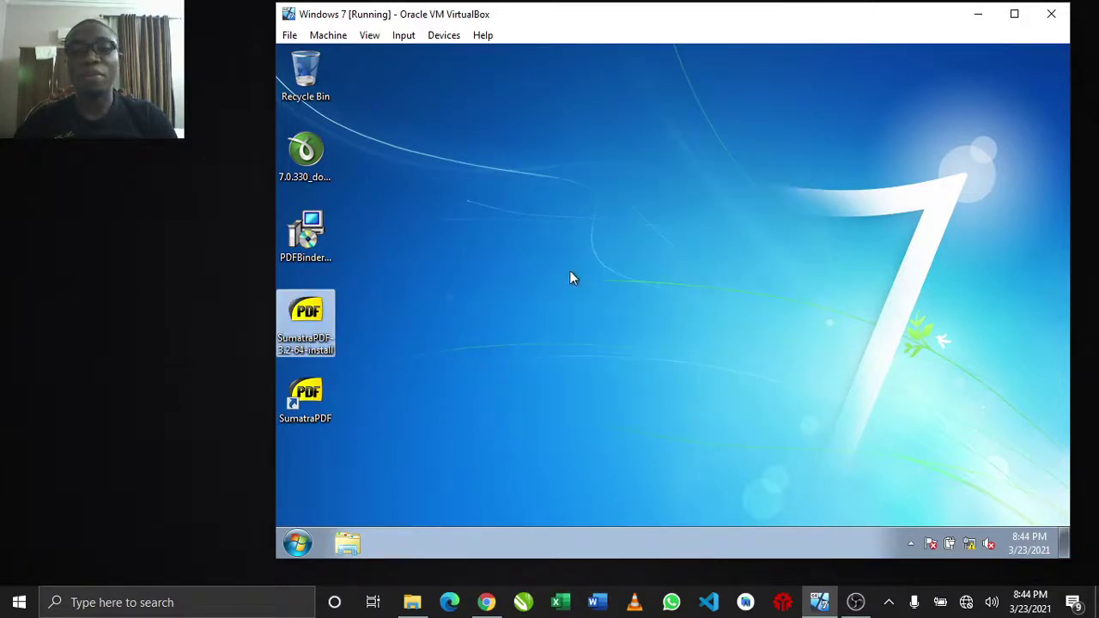
# Launch SumatraPDF, maximize its window, and open Moving_Average_Guide.pdf from the Documents library
pyautogui.click(307, 418)
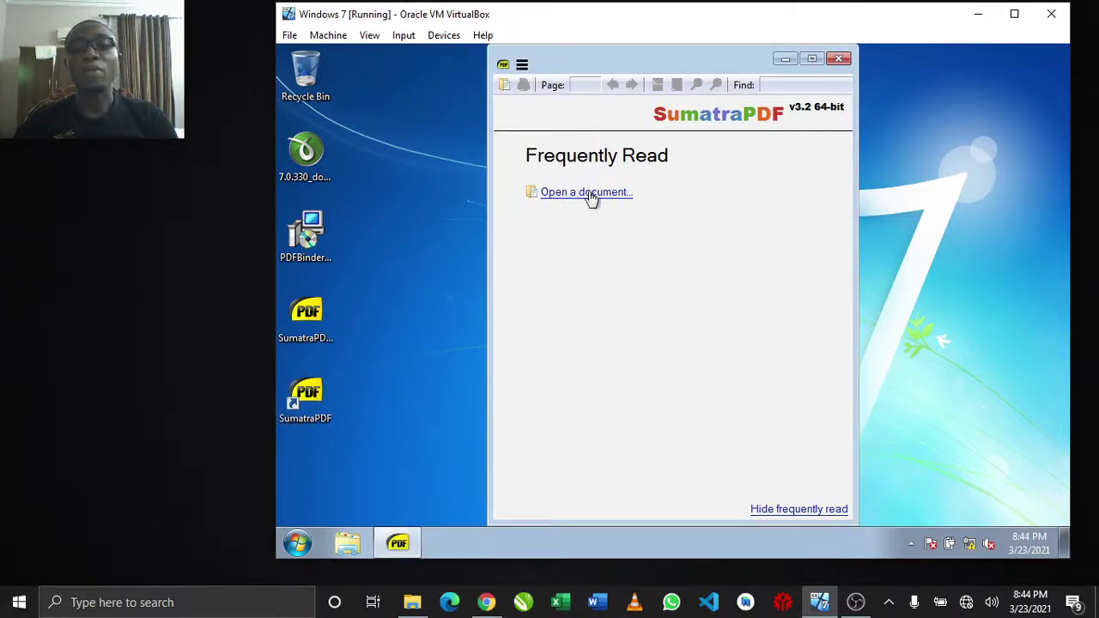
pyautogui.click(812, 59)
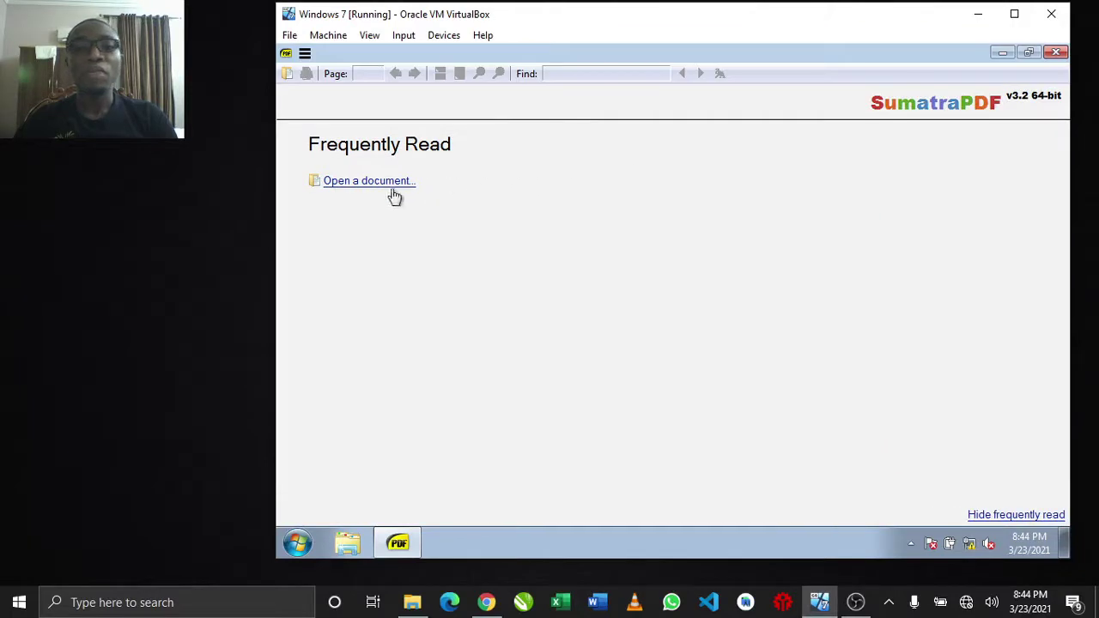
pyautogui.click(388, 191)
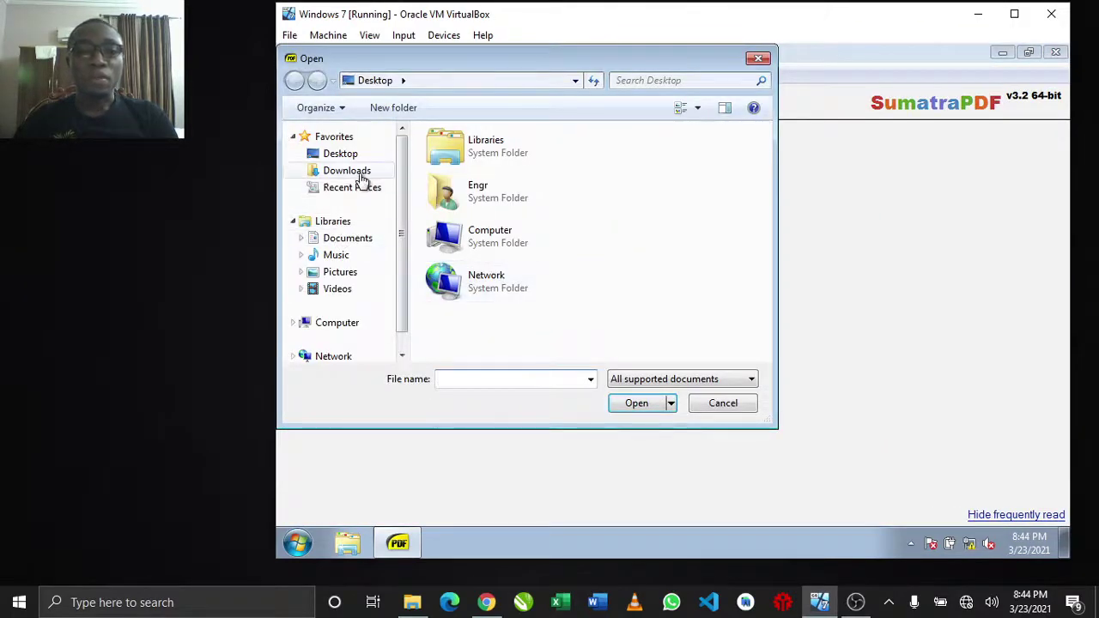
pyautogui.click(352, 240)
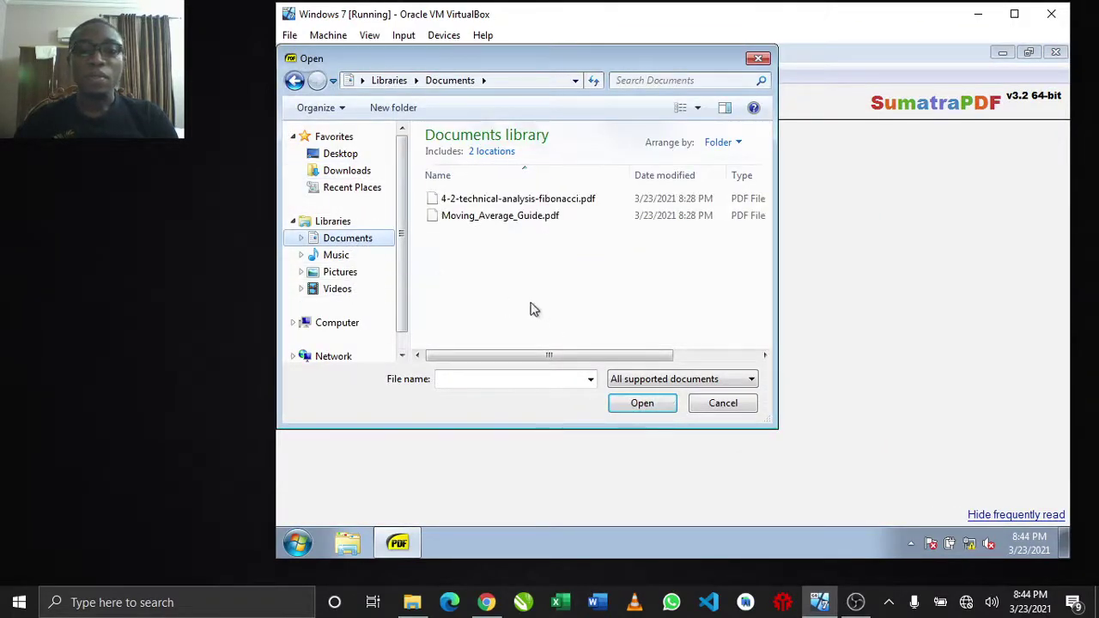
pyautogui.doubleClick(523, 219)
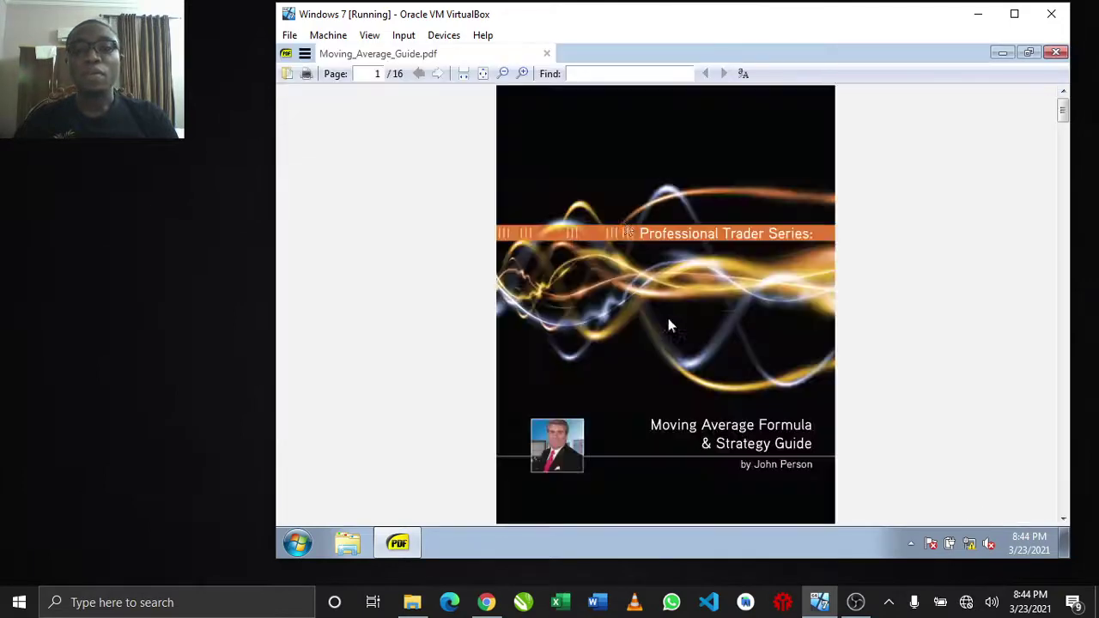
# Look through the first pages of Moving_Average_Guide.pdf and try the fit-width, single-page and zoom-in views on page 3
pyautogui.scroll(-8, 654, 277)
pyautogui.scroll(-10, 654, 278)
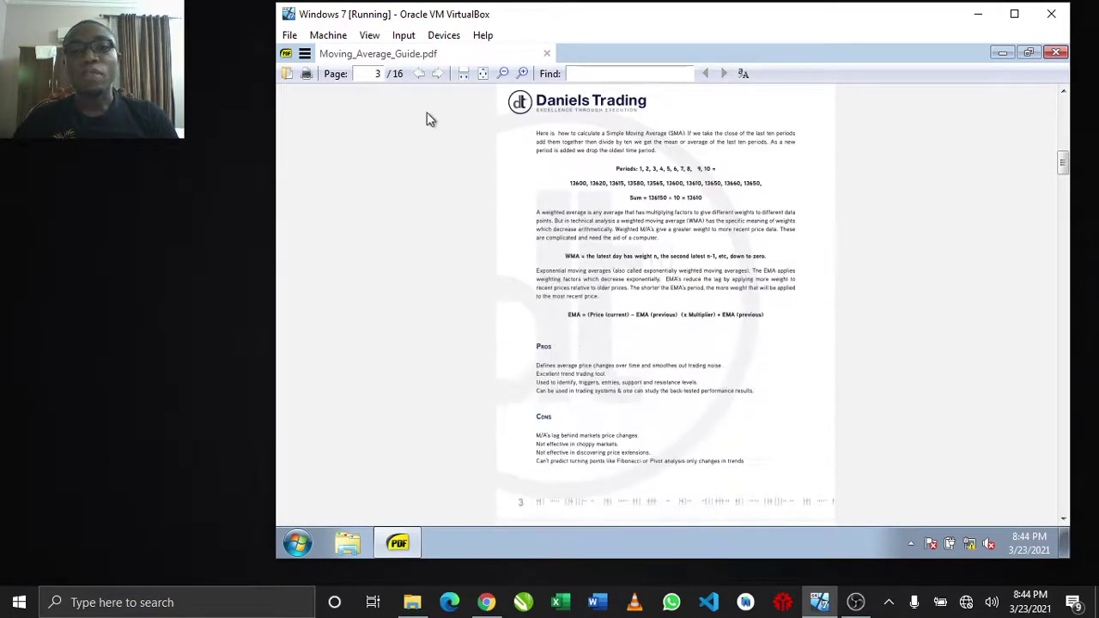
pyautogui.click(464, 74)
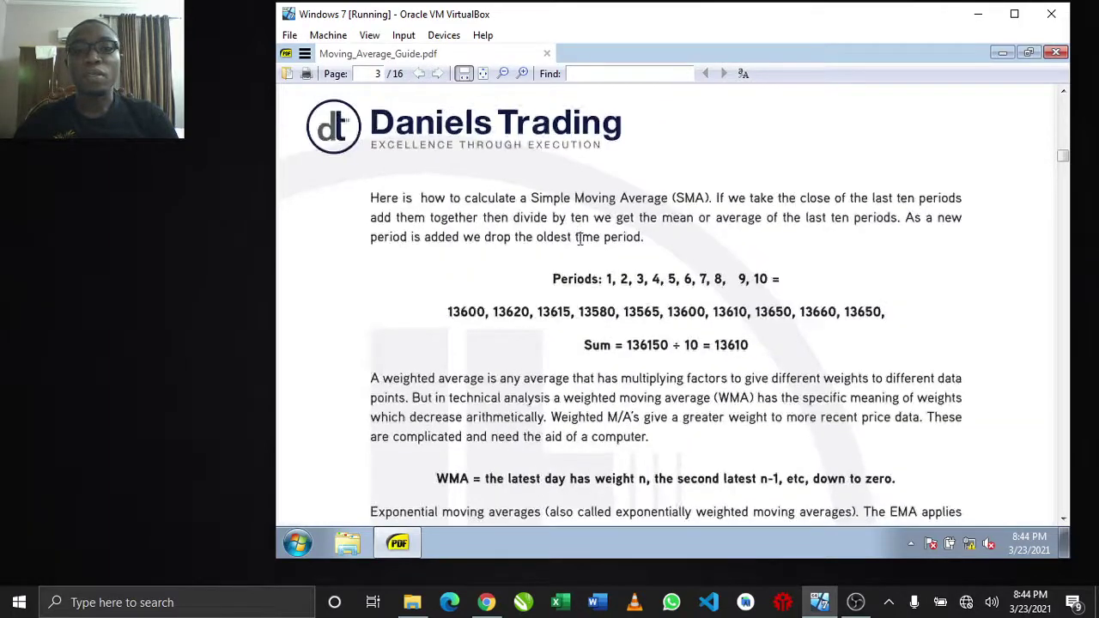
pyautogui.scroll(-1, 631, 279)
pyautogui.scroll(-2, 631, 279)
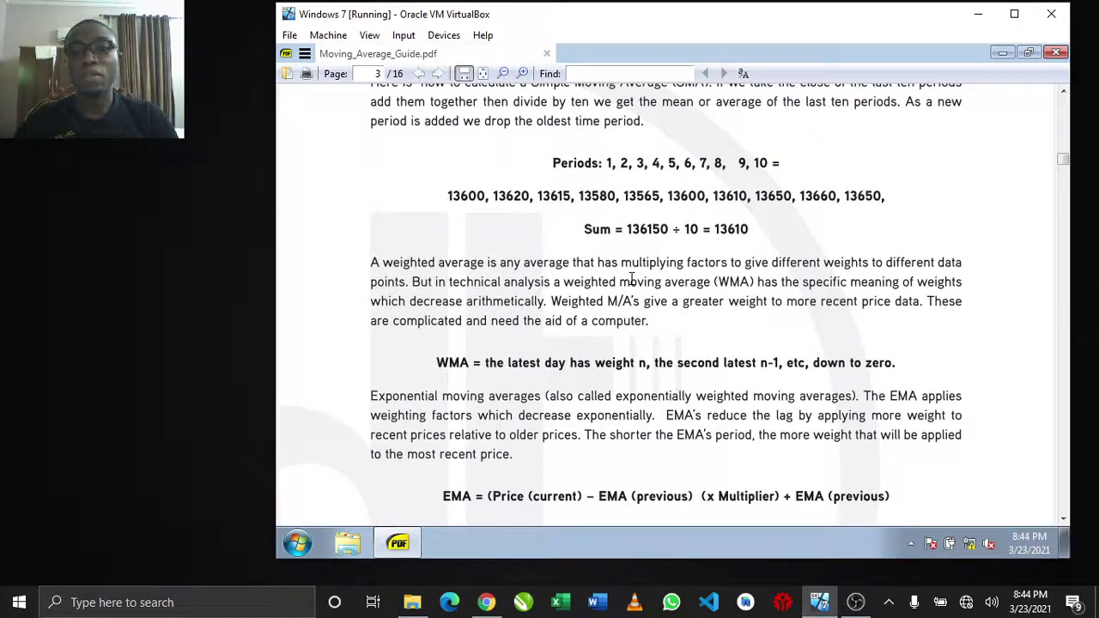
pyautogui.click(484, 74)
pyautogui.click(523, 74)
pyautogui.click(523, 74)
pyautogui.click(523, 74)
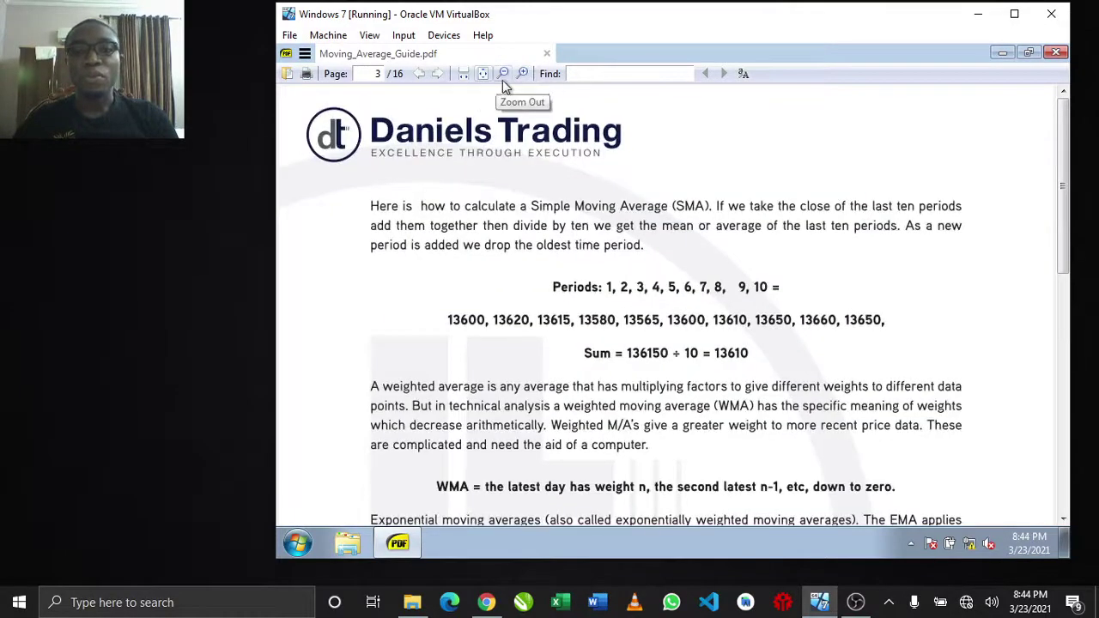
# Page forward through Moving_Average_Guide.pdf to page 7
pyautogui.click(437, 74)
pyautogui.click(437, 74)
pyautogui.scroll(-15, 551, 265)
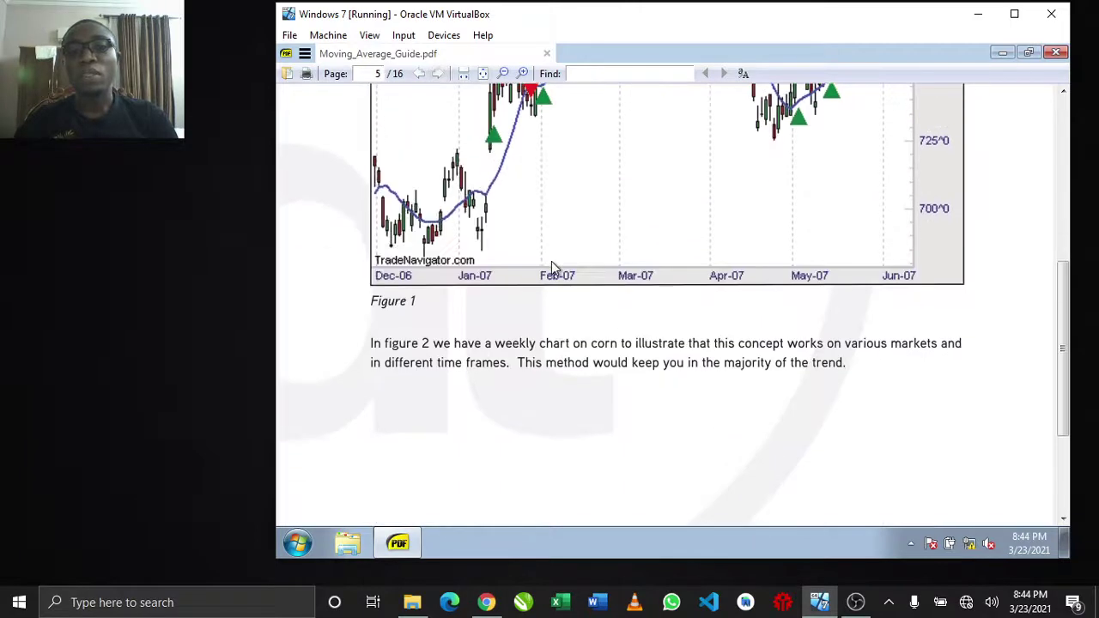
pyautogui.scroll(-10, 552, 266)
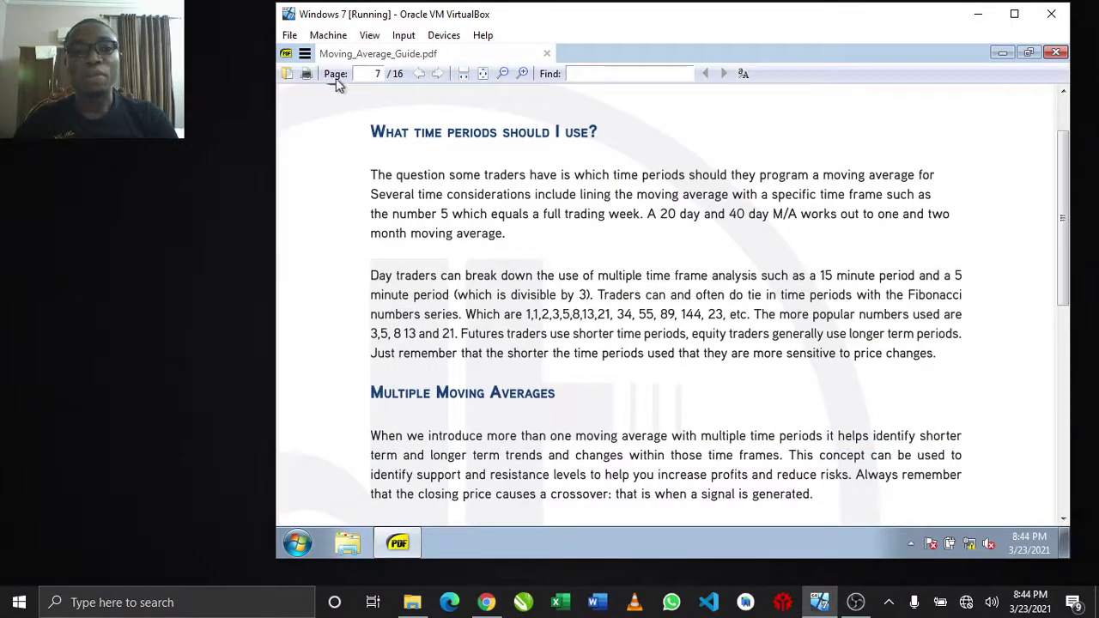
# Restart SumatraPDF, reopen Moving_Average_Guide.pdf from the frequently read documents, and close the program
pyautogui.click(1055, 52)
pyautogui.rightClick(461, 258)
pyautogui.click(495, 303)
pyautogui.doubleClick(306, 403)
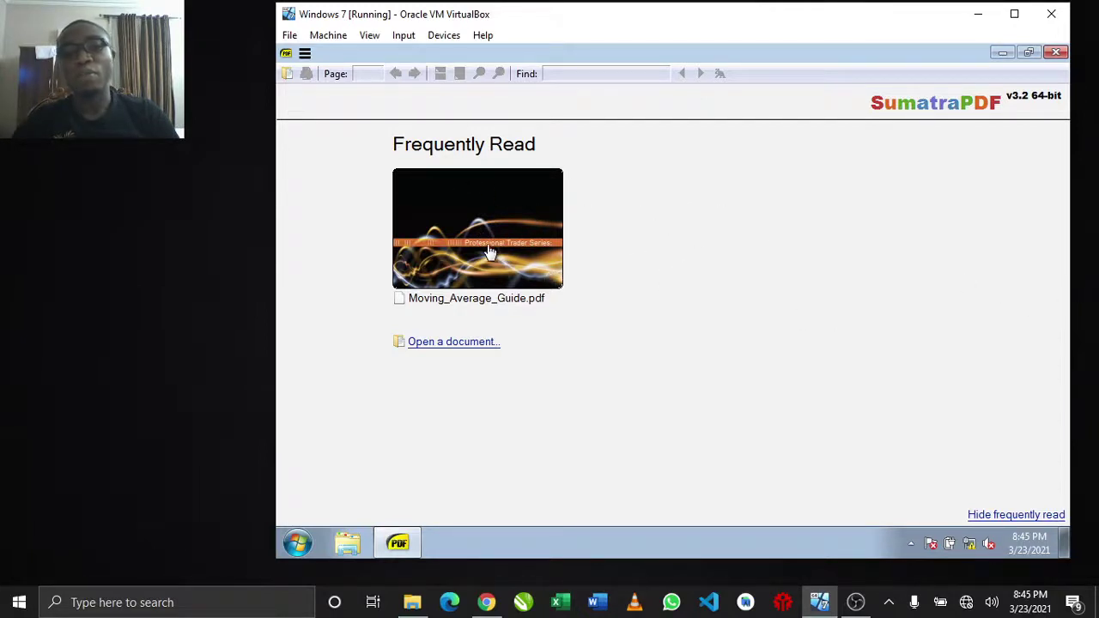
pyautogui.click(554, 279)
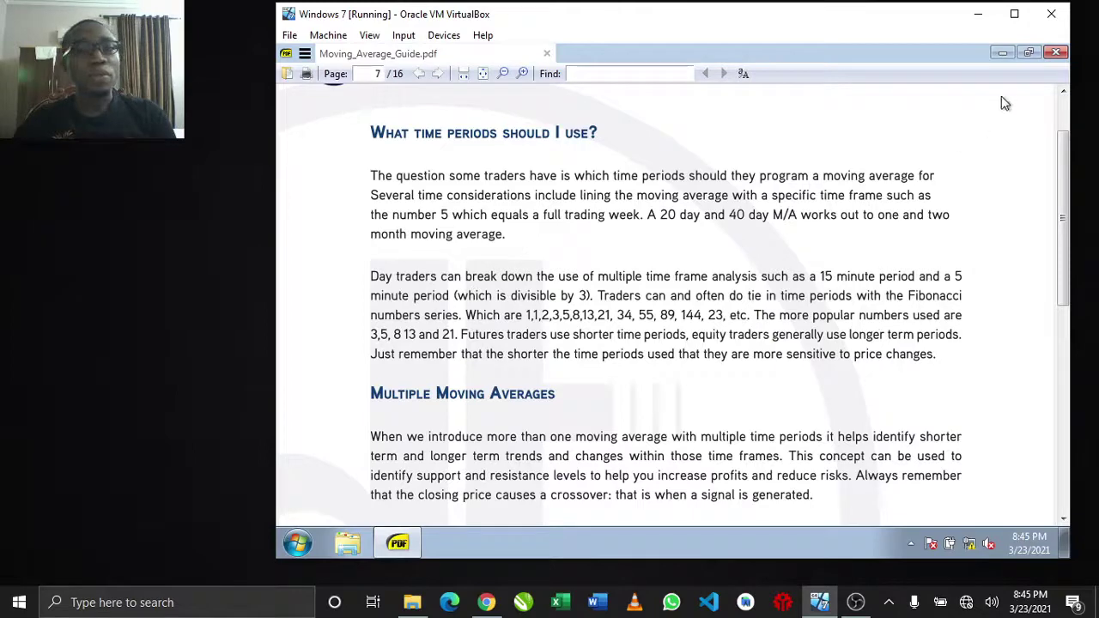
pyautogui.click(1058, 54)
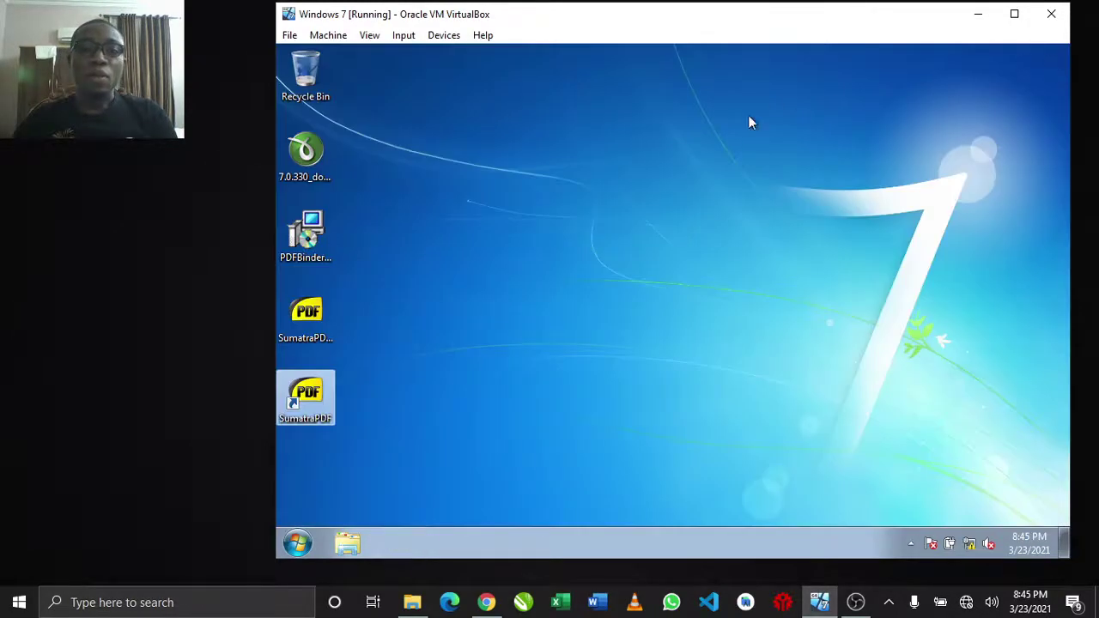
pyautogui.click(504, 224)
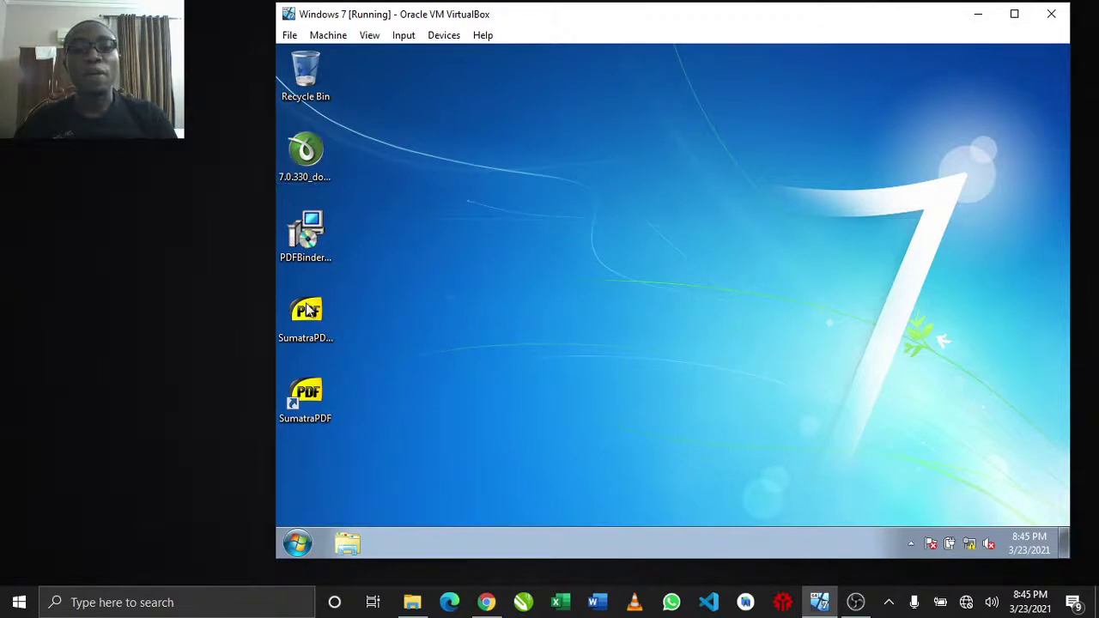
# Start the doPDF 7 printer setup in English, allowing the administrator request, and accept the license agreement
pyautogui.doubleClick(308, 153)
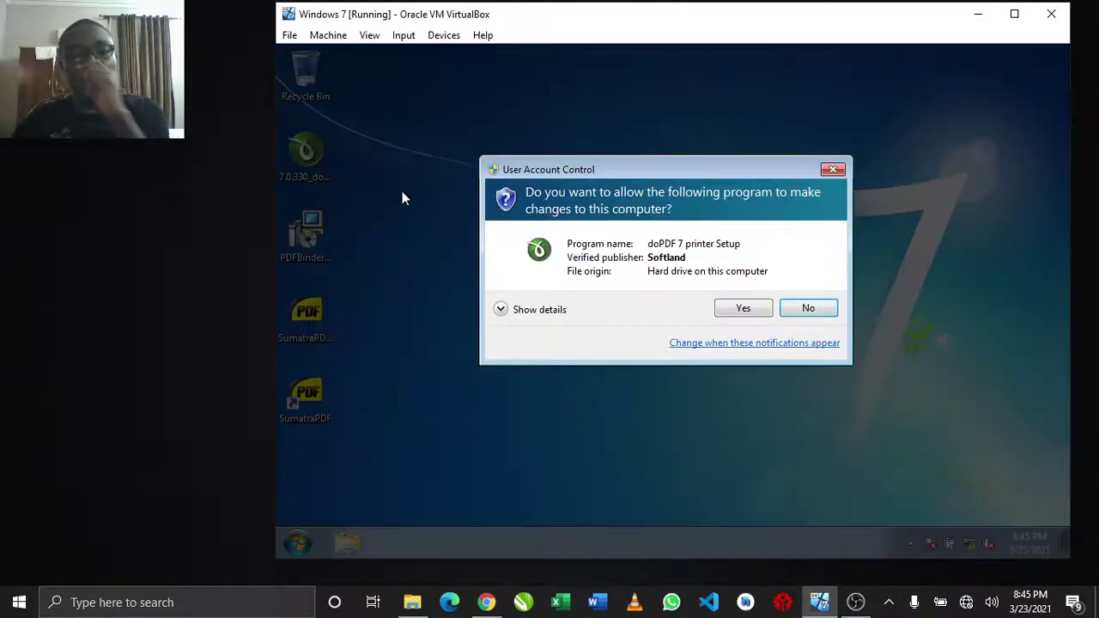
pyautogui.click(756, 311)
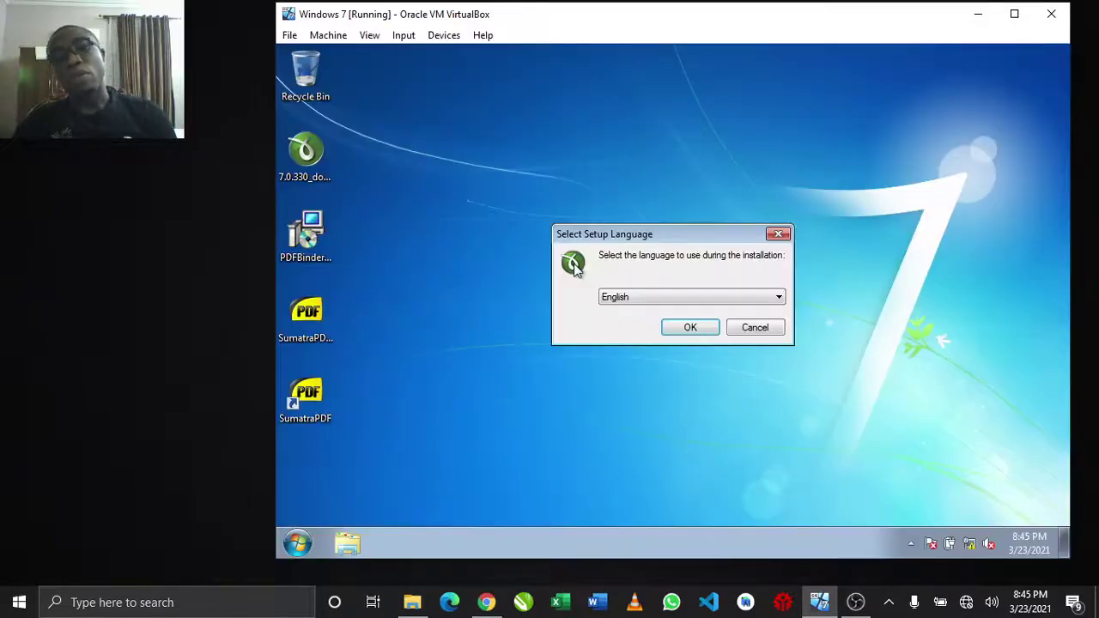
pyautogui.click(675, 332)
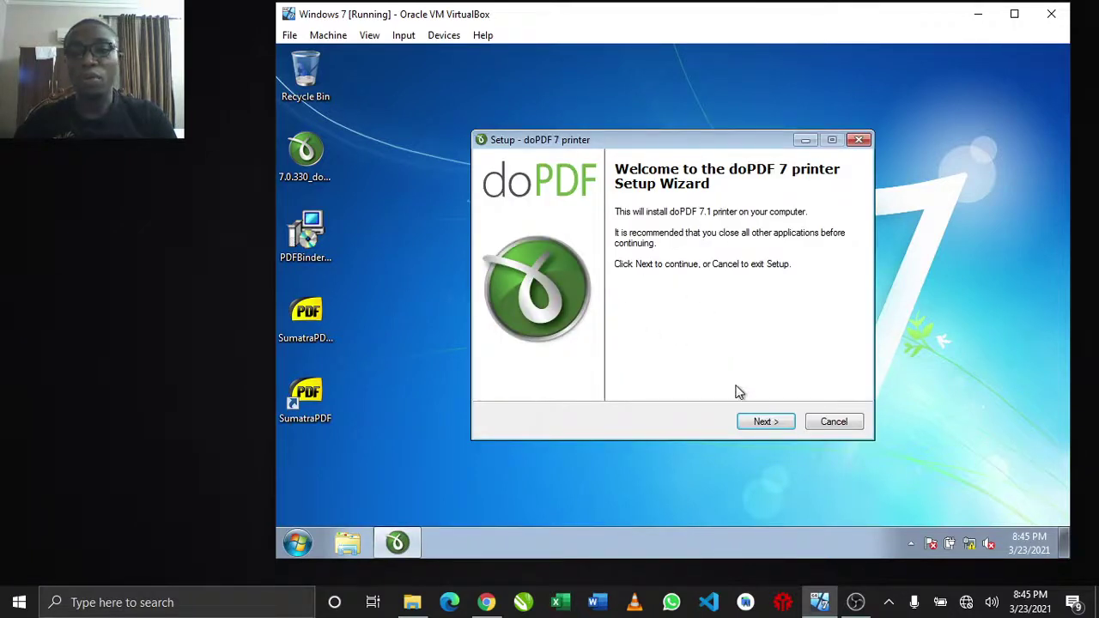
pyautogui.click(766, 421)
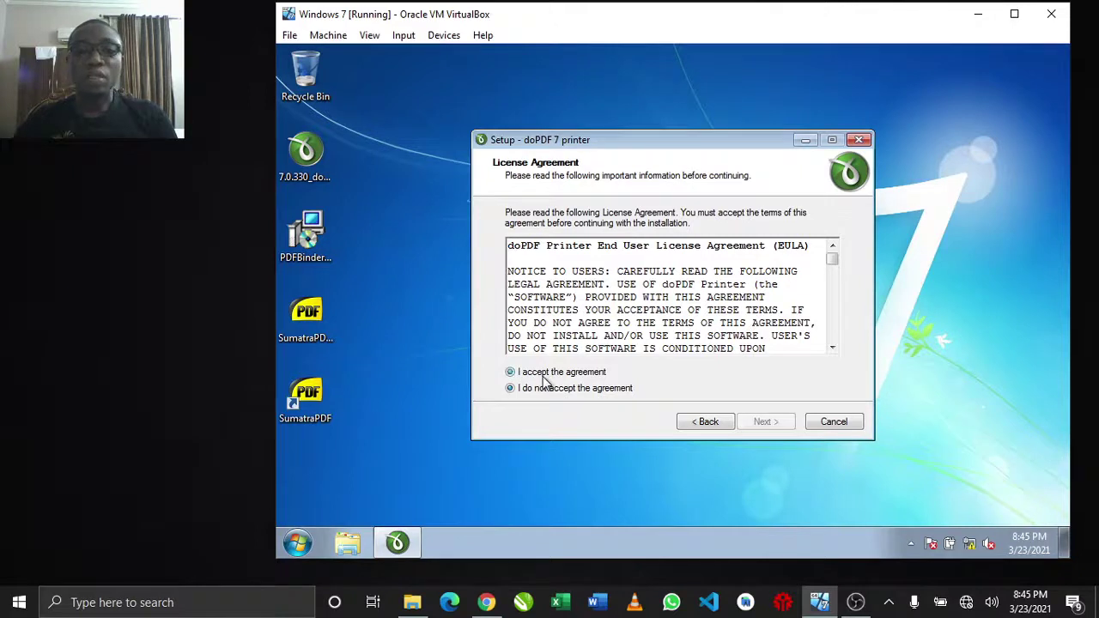
pyautogui.click(544, 374)
pyautogui.click(765, 422)
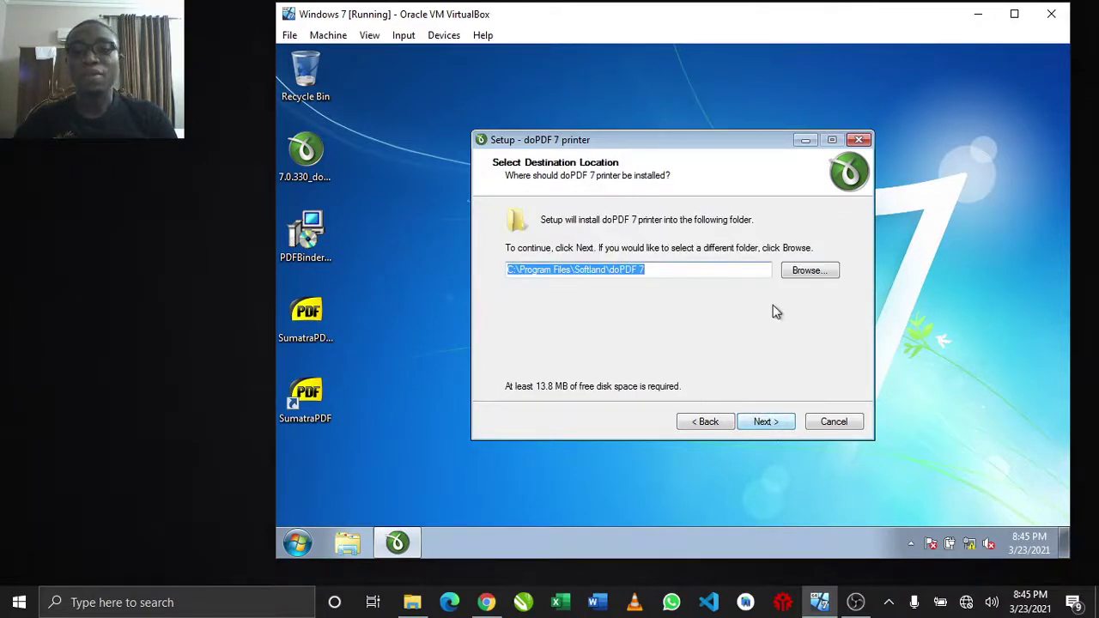
# Install doPDF 7 in the suggested folders as the default printer with only the English interface language, and finish the setup
pyautogui.click(768, 425)
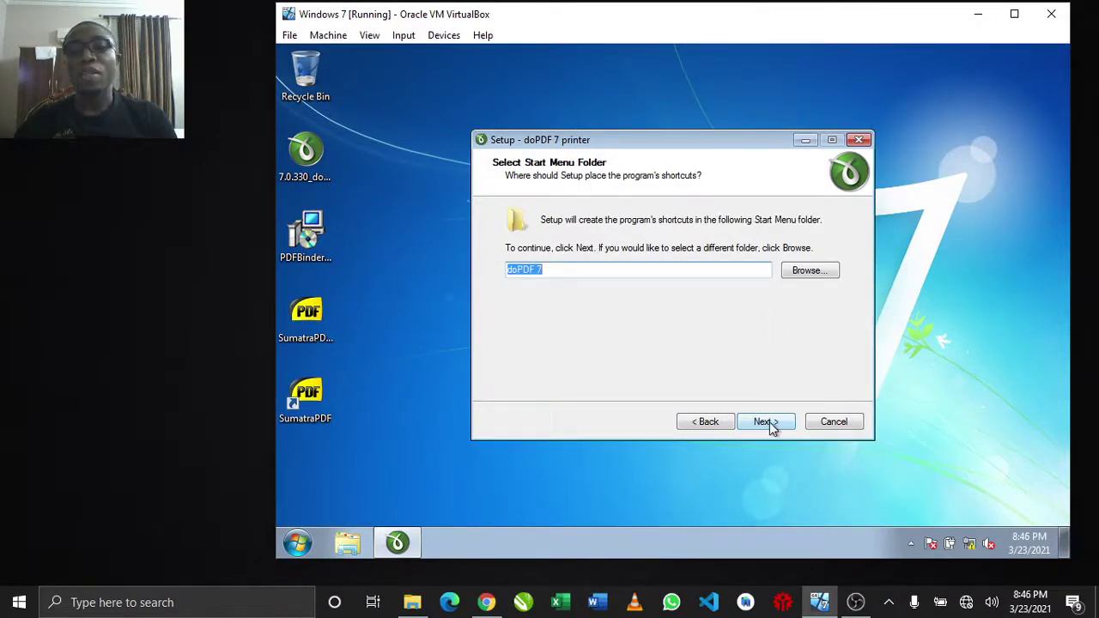
pyautogui.click(767, 421)
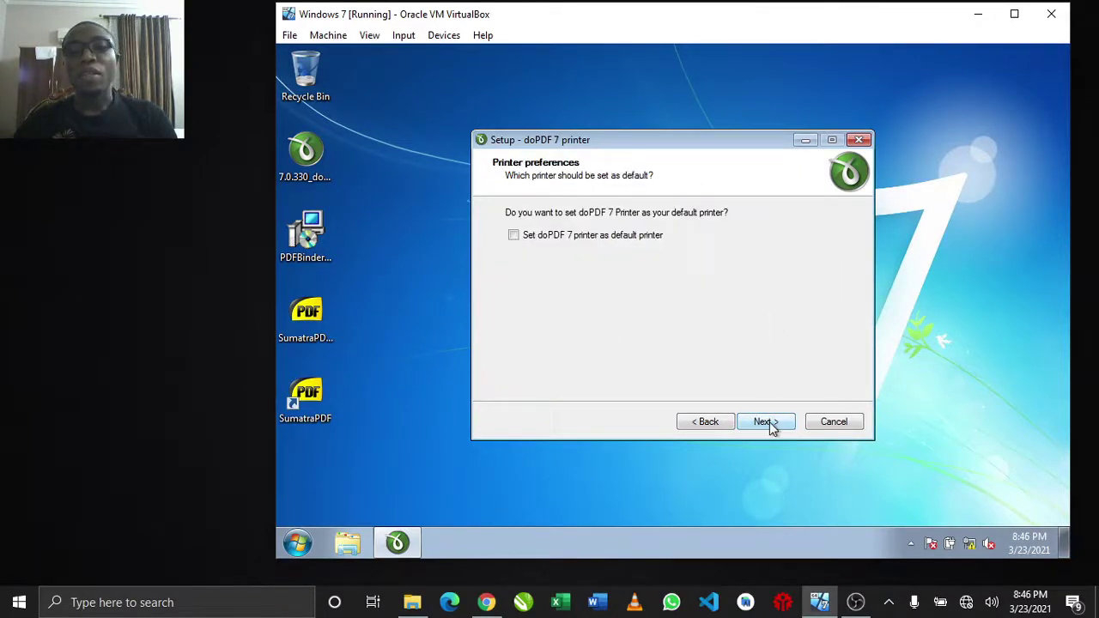
pyautogui.click(514, 238)
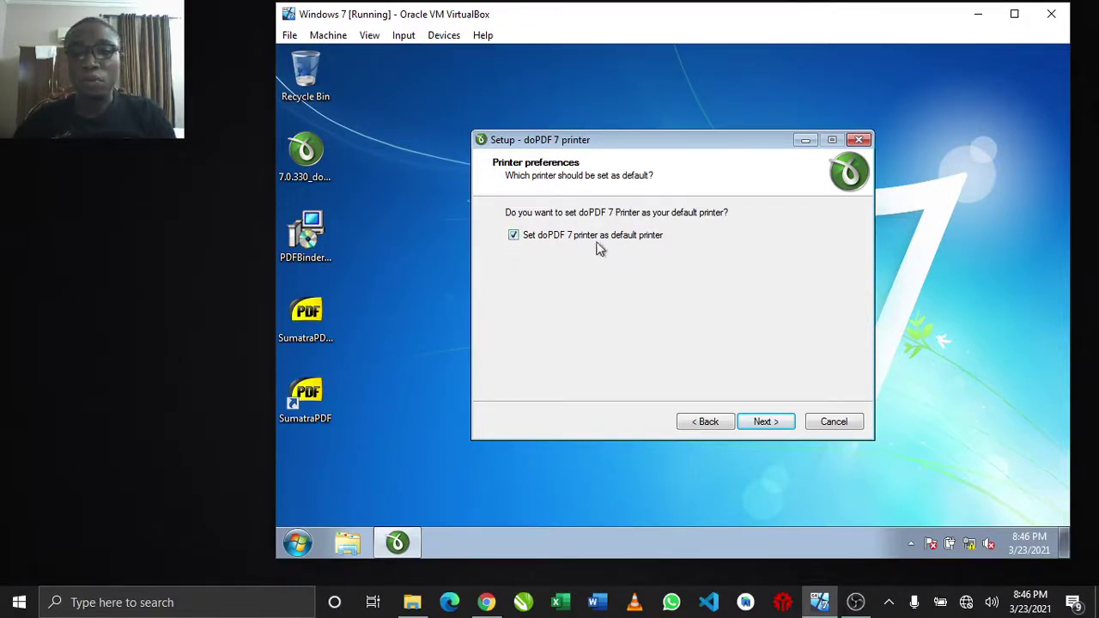
pyautogui.click(773, 428)
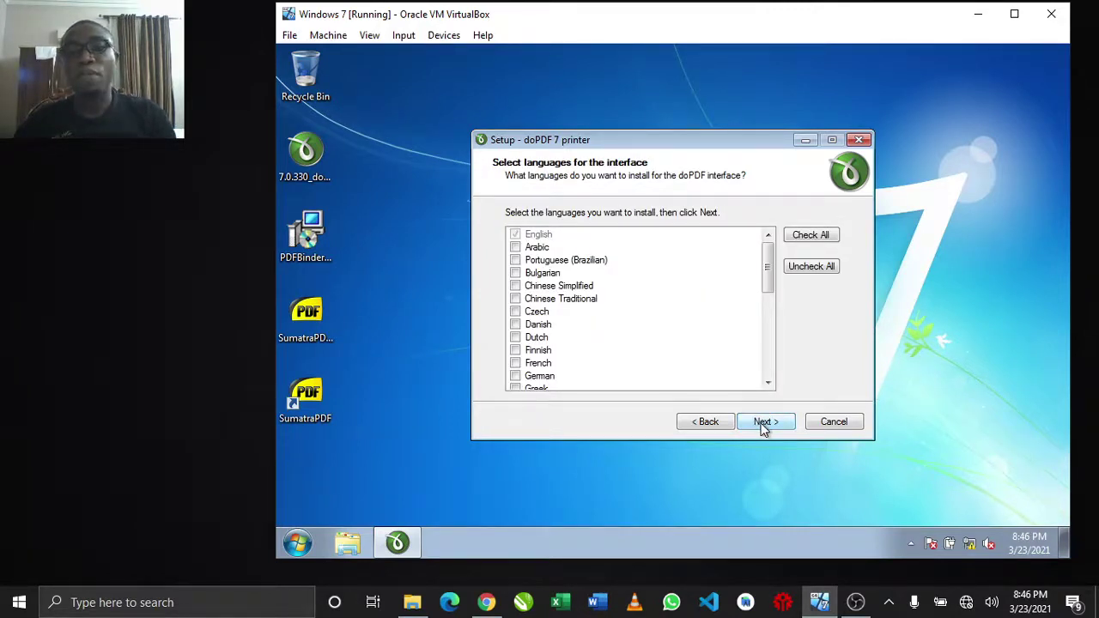
pyautogui.click(763, 424)
pyautogui.click(765, 424)
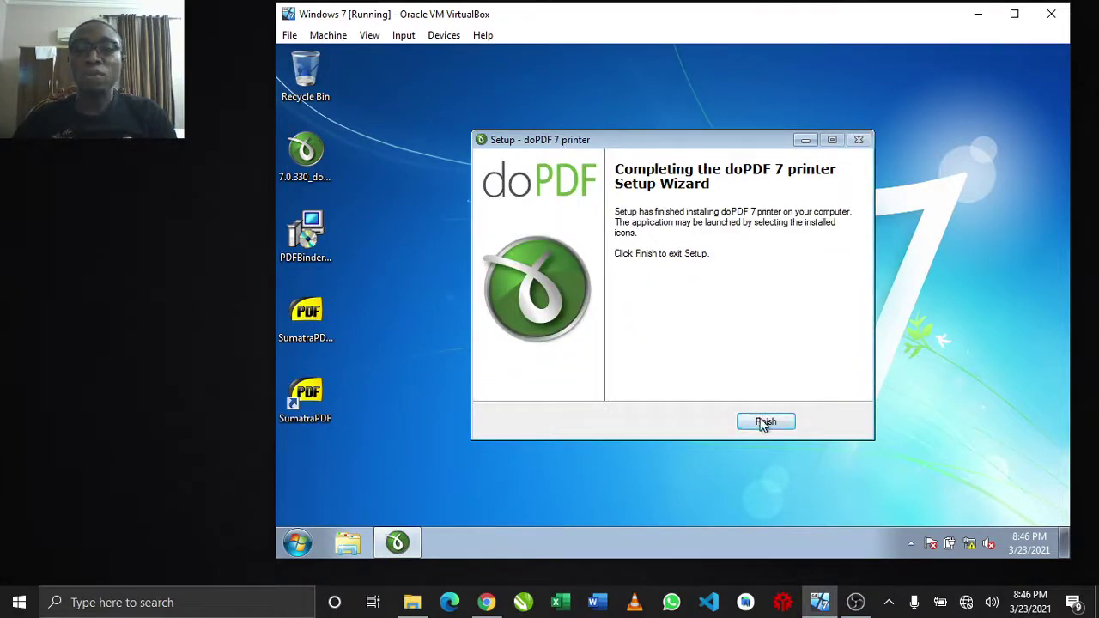
pyautogui.click(764, 423)
pyautogui.click(449, 194)
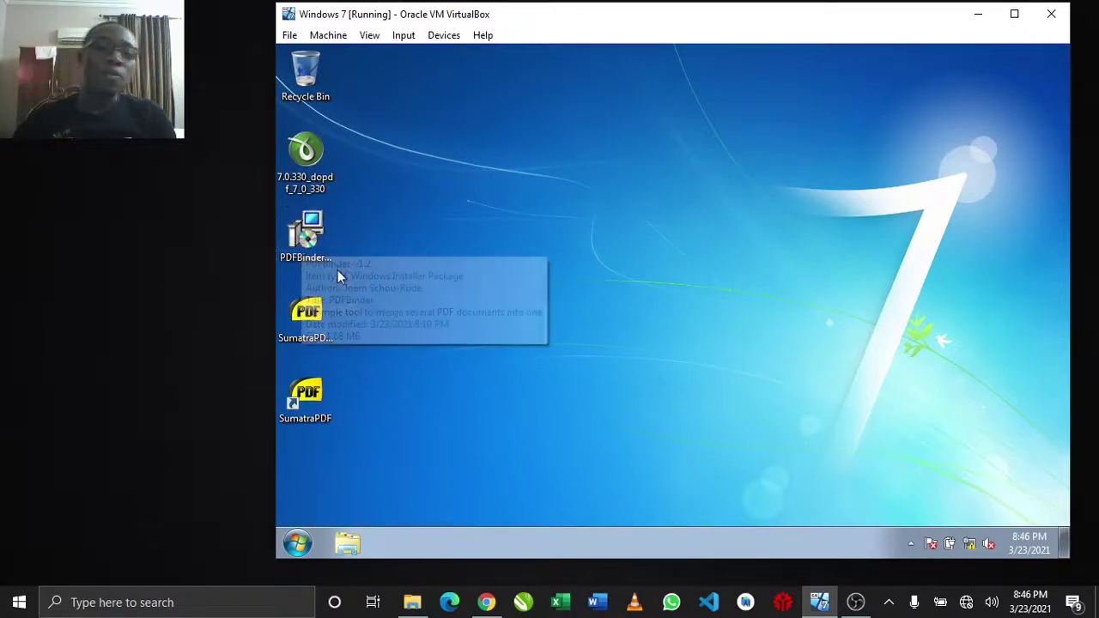
# Install PDFBinder v1.2 for everyone in C:\Program Files (x86)\PDFBinder\, allowing the administrator request, and close the installer
pyautogui.click(318, 241)
pyautogui.rightClick(306, 238)
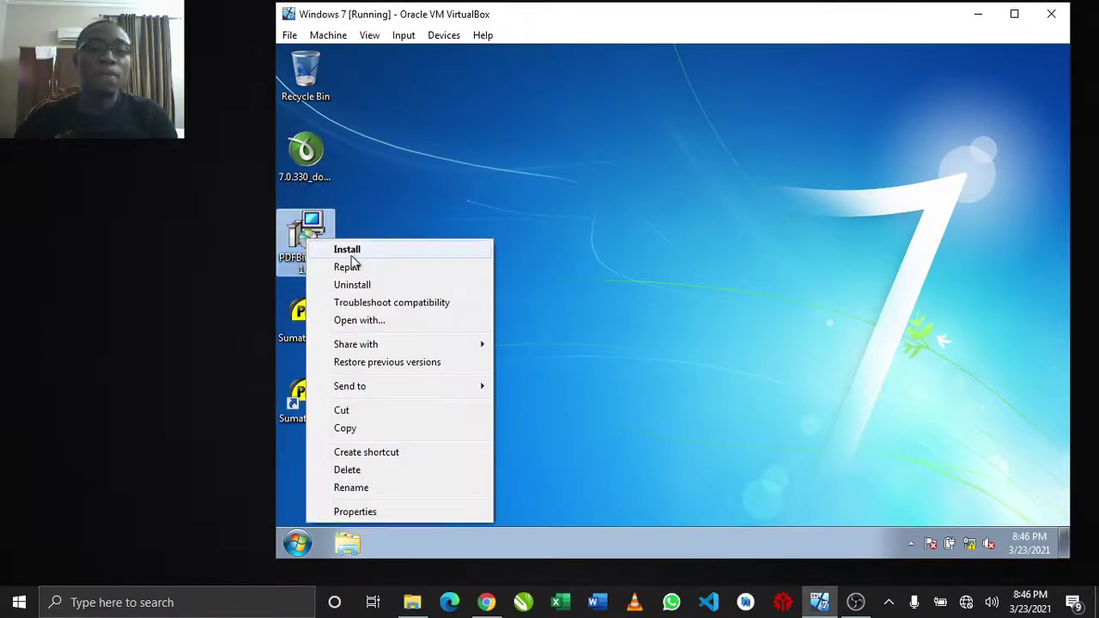
pyautogui.click(376, 249)
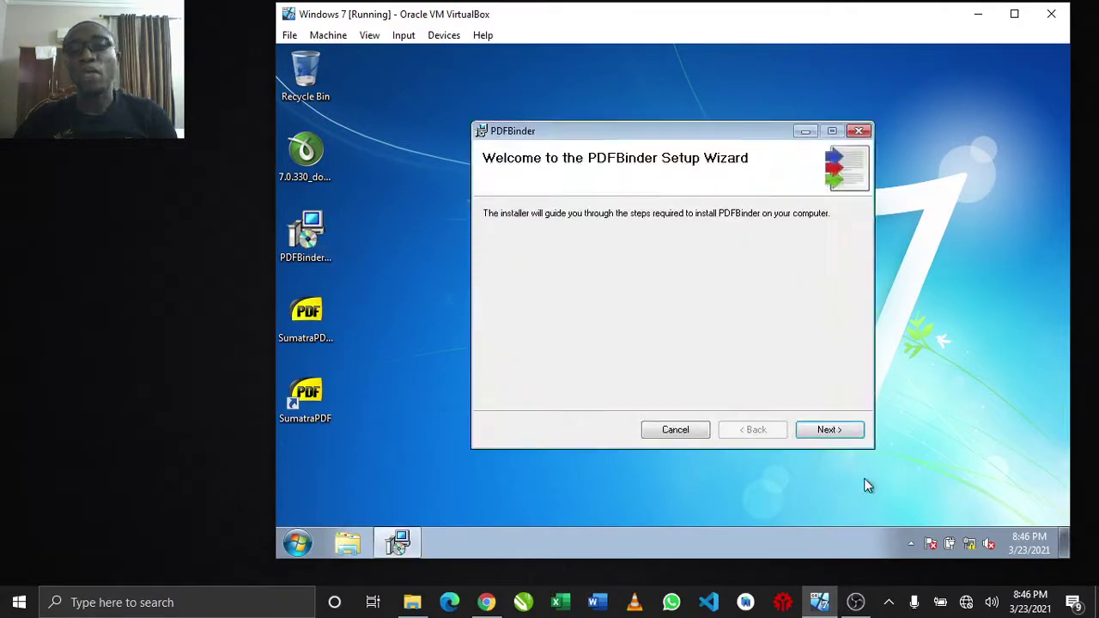
pyautogui.click(852, 438)
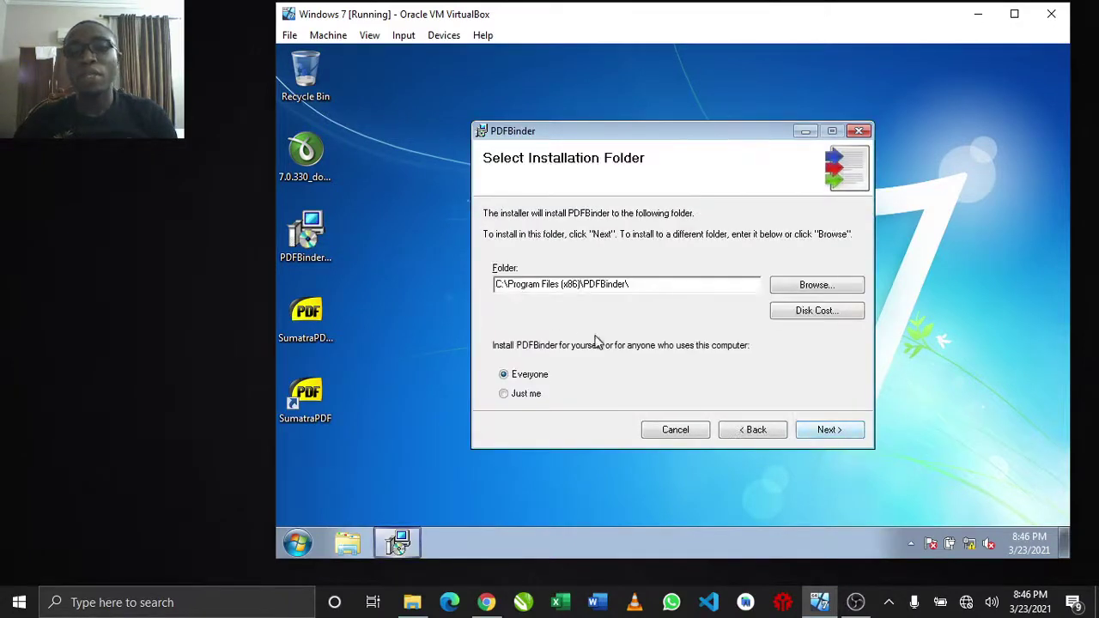
pyautogui.click(829, 433)
pyautogui.click(829, 434)
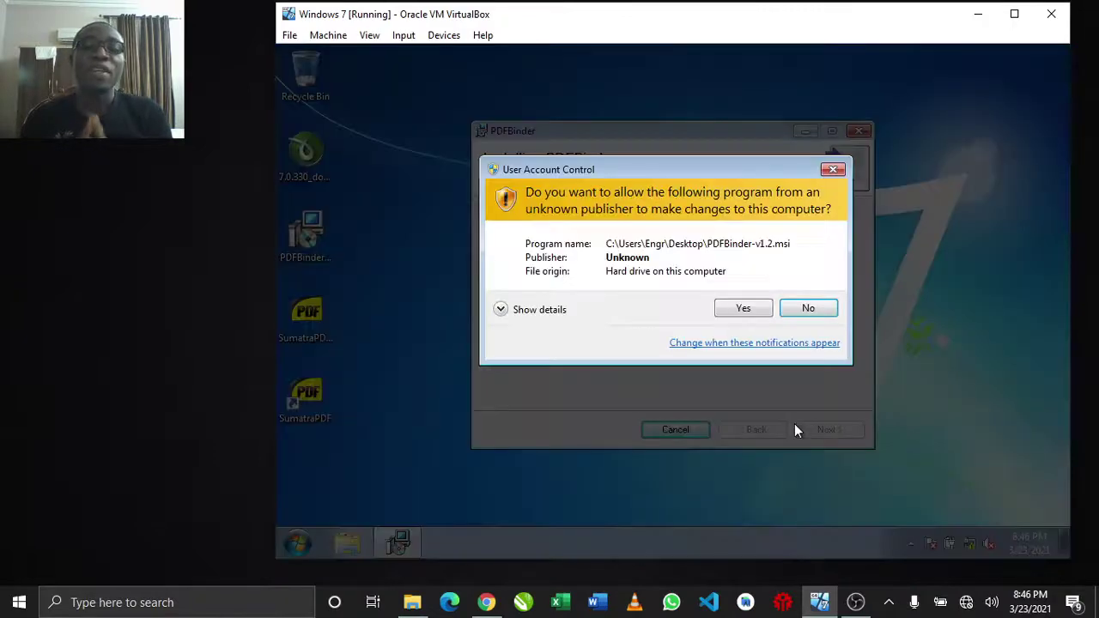
pyautogui.click(751, 314)
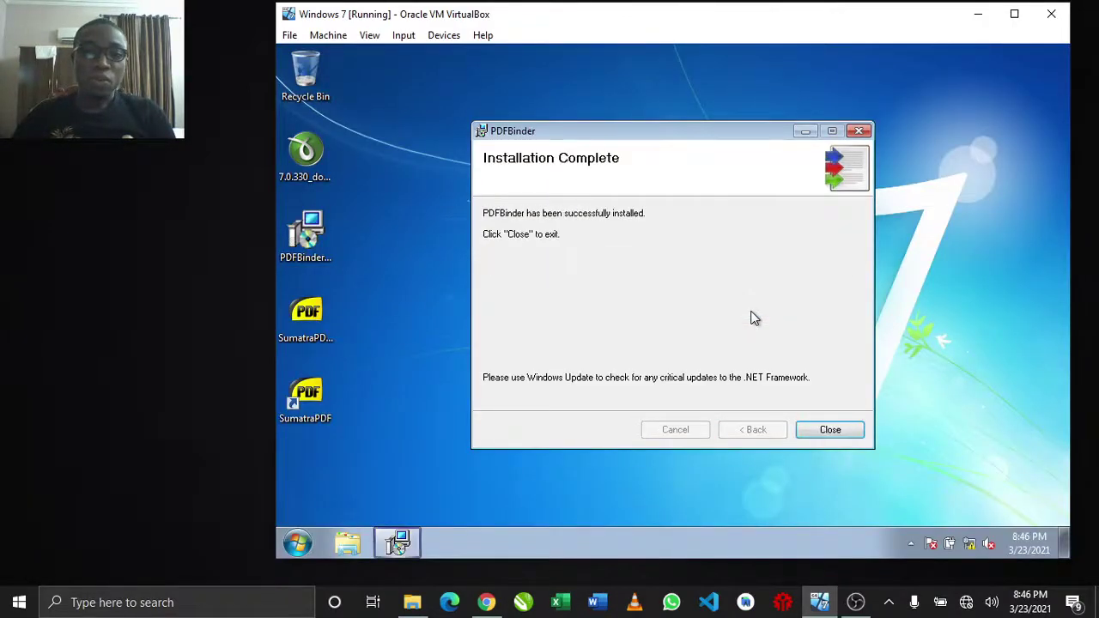
pyautogui.click(827, 432)
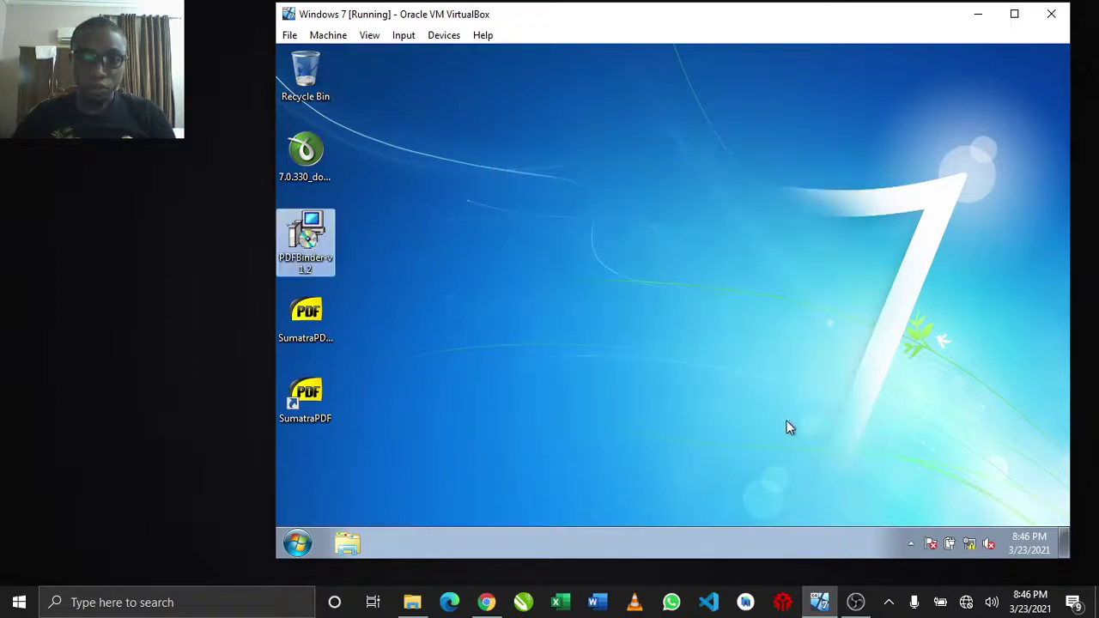
# Refresh the desktop and check the doPDF v7 printer in Devices and Printers
pyautogui.rightClick(527, 184)
pyautogui.click(598, 229)
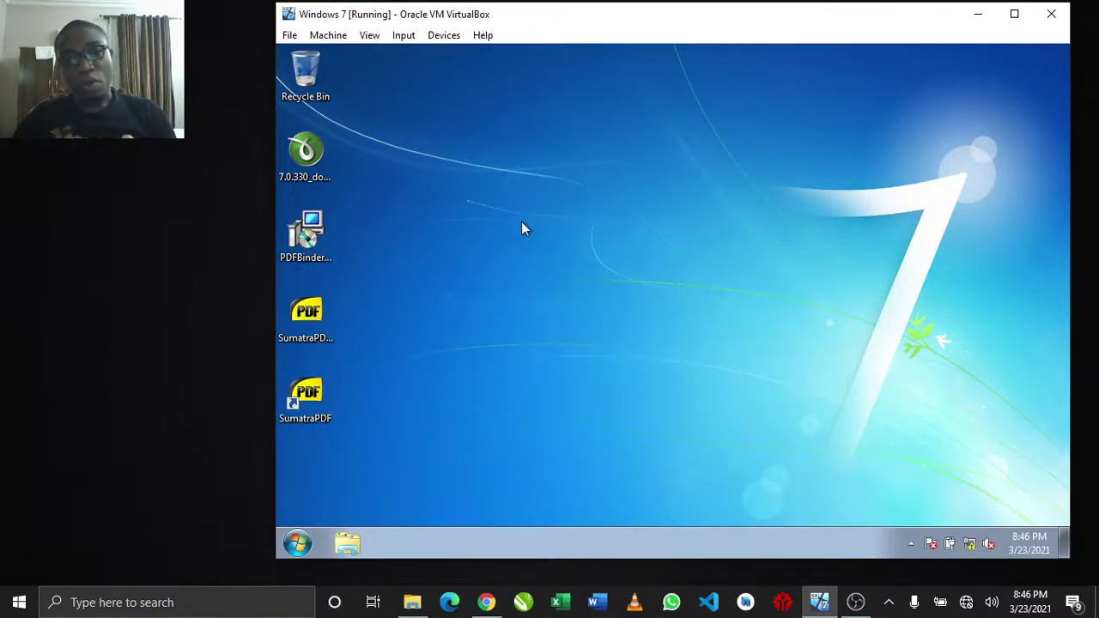
pyautogui.click(298, 542)
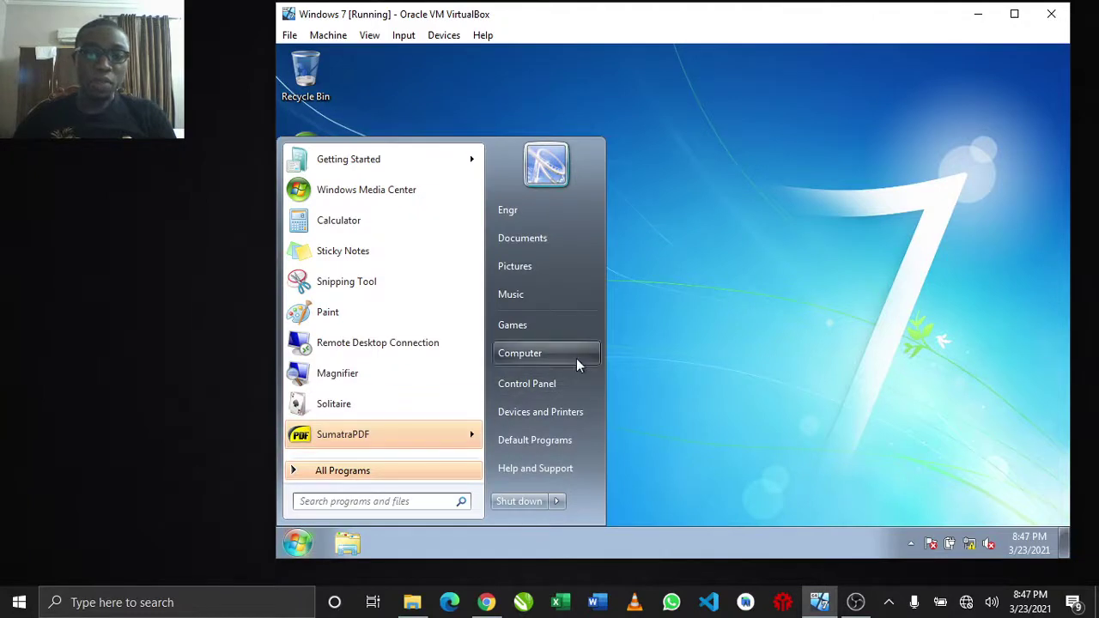
pyautogui.click(571, 415)
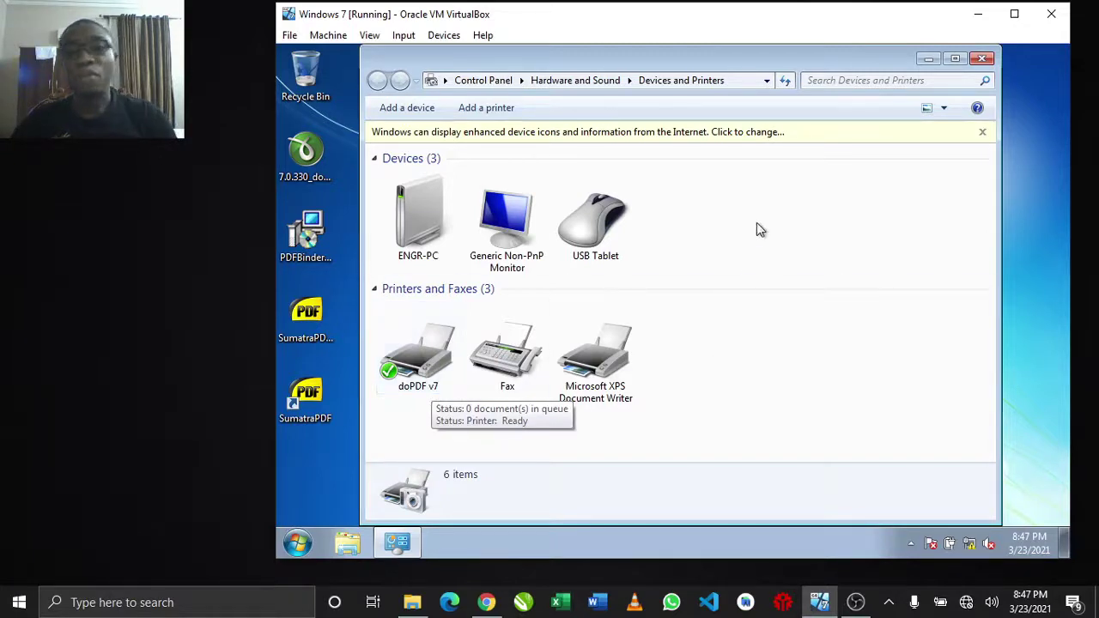
# Close Devices and Printers, and open the QUERY document from the Documents library in WordPad
pyautogui.click(980, 58)
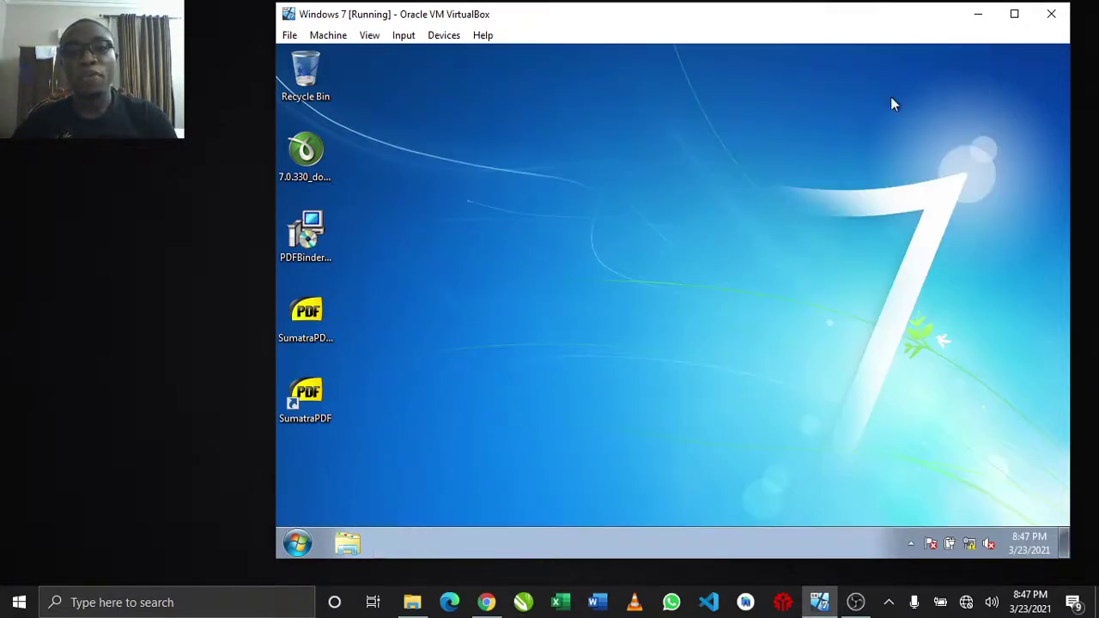
pyautogui.click(347, 547)
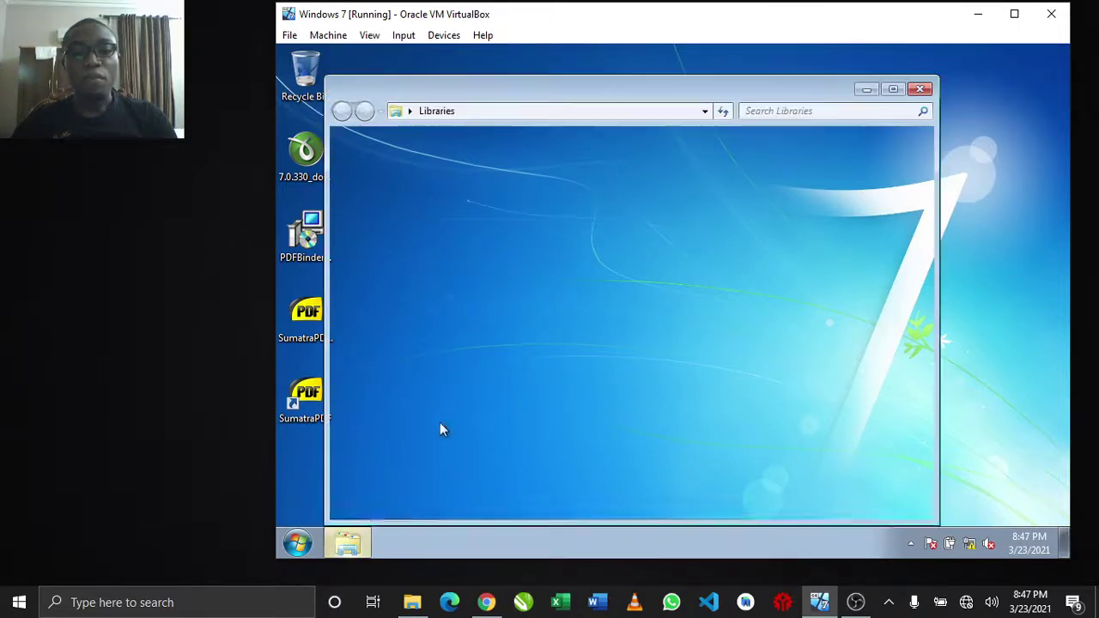
pyautogui.click(550, 223)
pyautogui.doubleClick(550, 223)
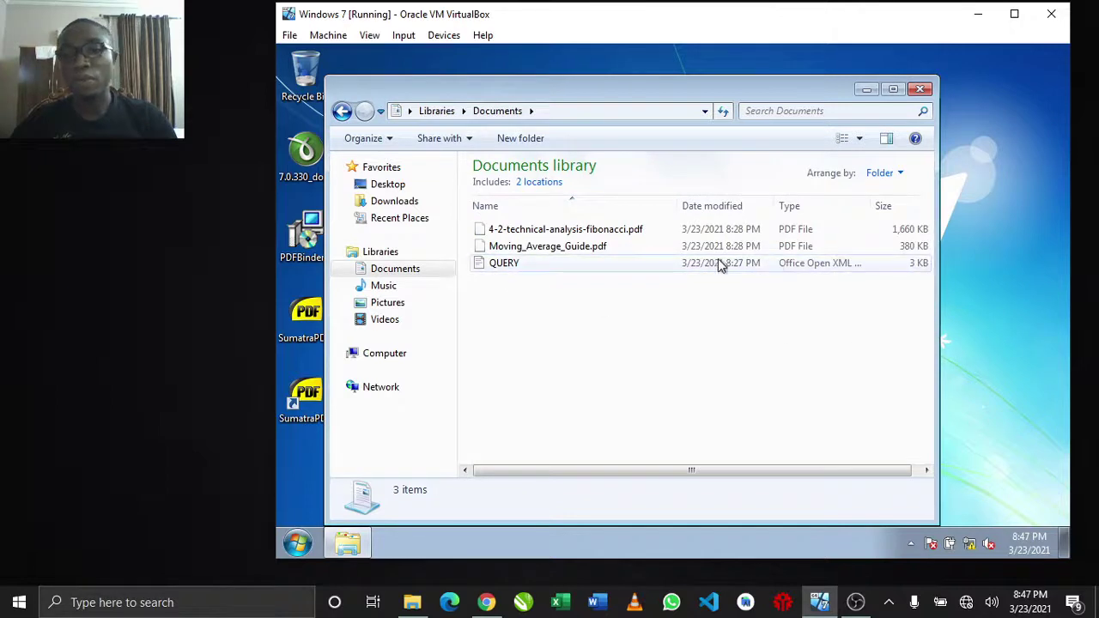
pyautogui.doubleClick(496, 264)
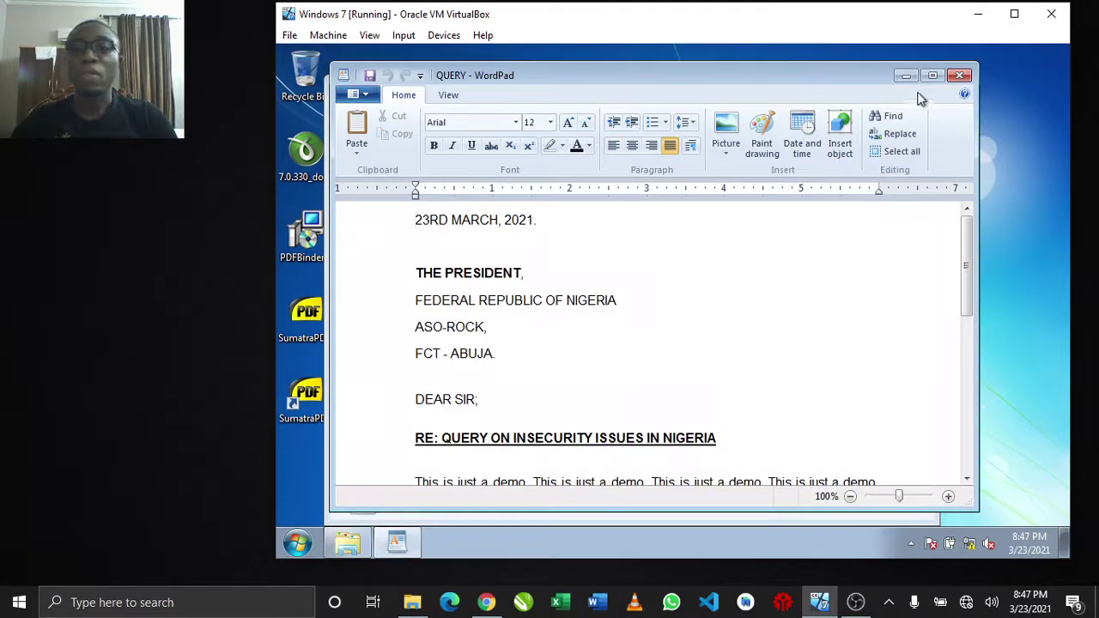
pyautogui.moveTo(797, 94); pyautogui.dragTo(864, 89)
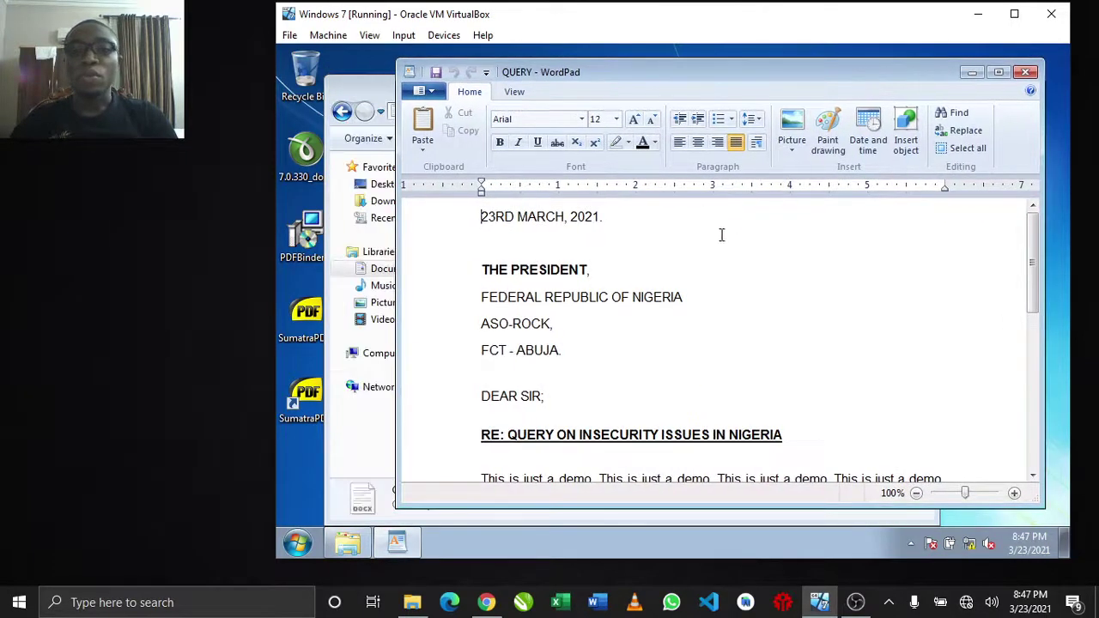
# Look through the QUERY letter down to its closing lines, closing the Documents library window behind it
pyautogui.scroll(-6, 695, 283)
pyautogui.scroll(6, 696, 292)
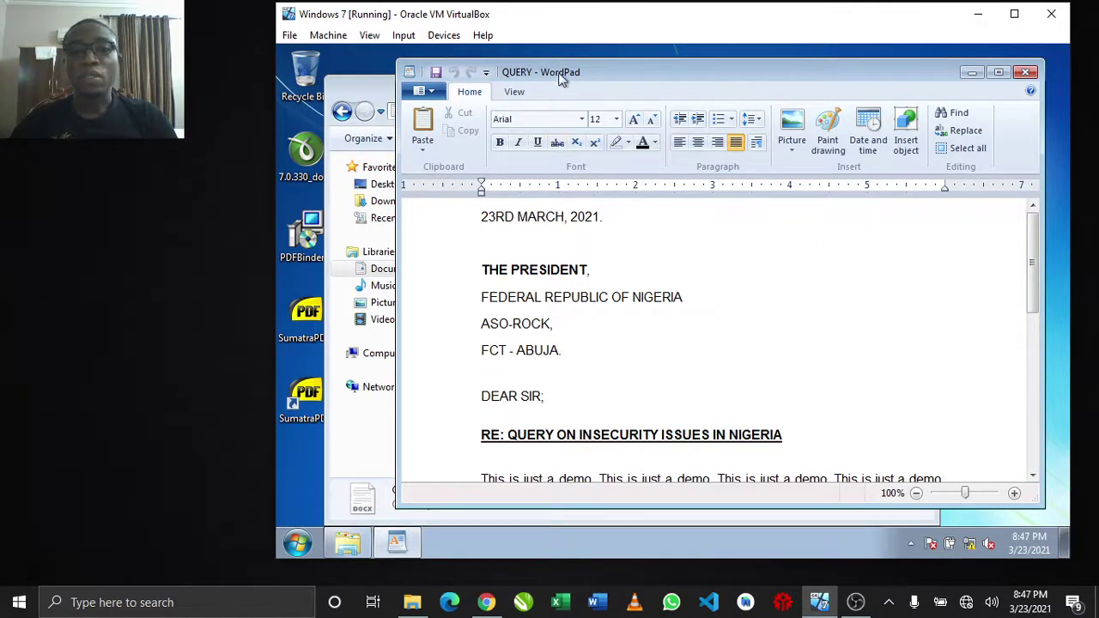
pyautogui.click(393, 93)
pyautogui.click(921, 89)
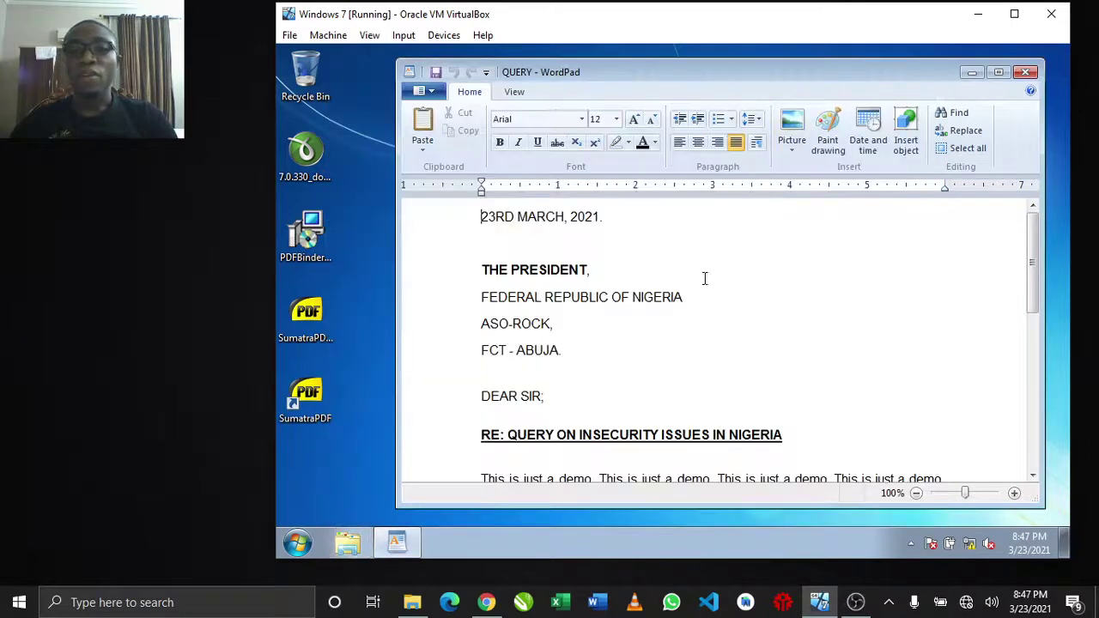
pyautogui.moveTo(1033, 234); pyautogui.dragTo(1029, 383)
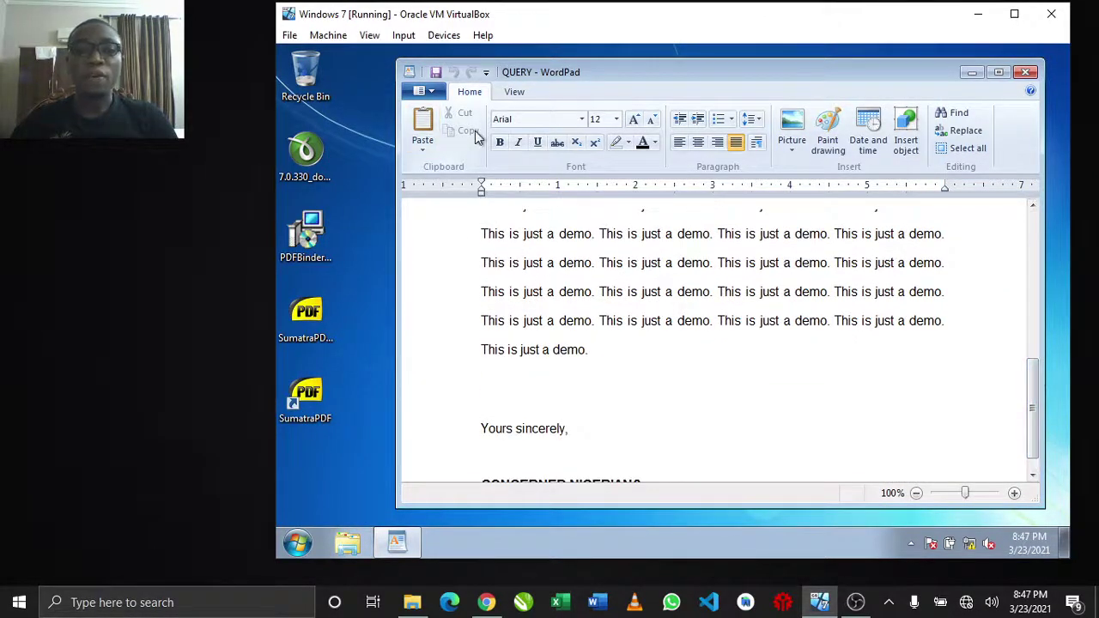
# Print the QUERY document to the doPDF v7 printer with the predefined page size set to A4
pyautogui.click(434, 95)
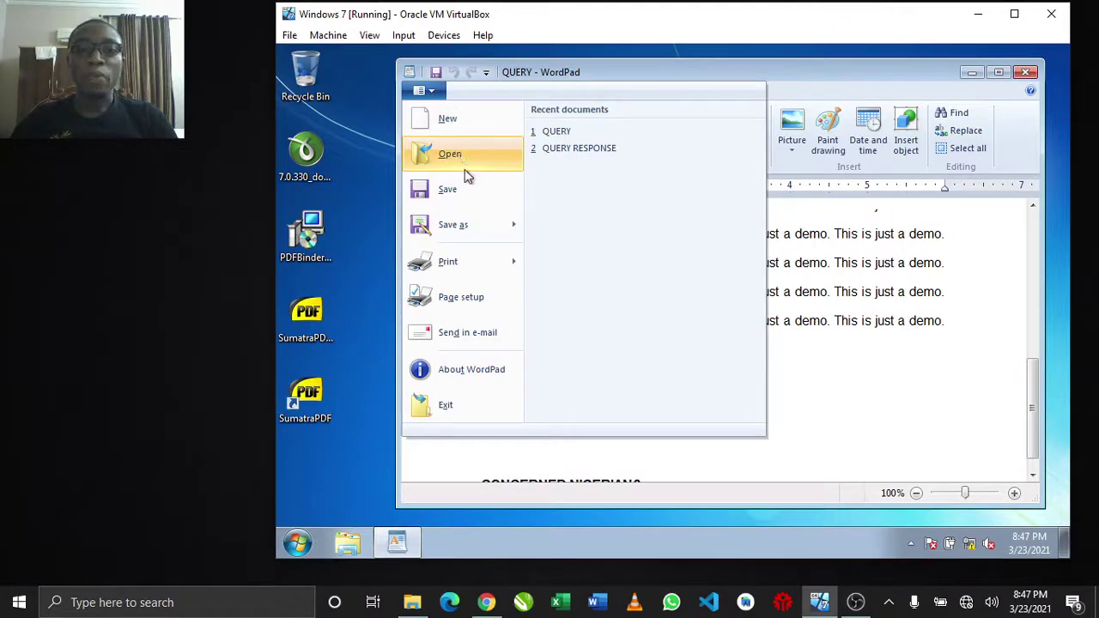
pyautogui.click(457, 264)
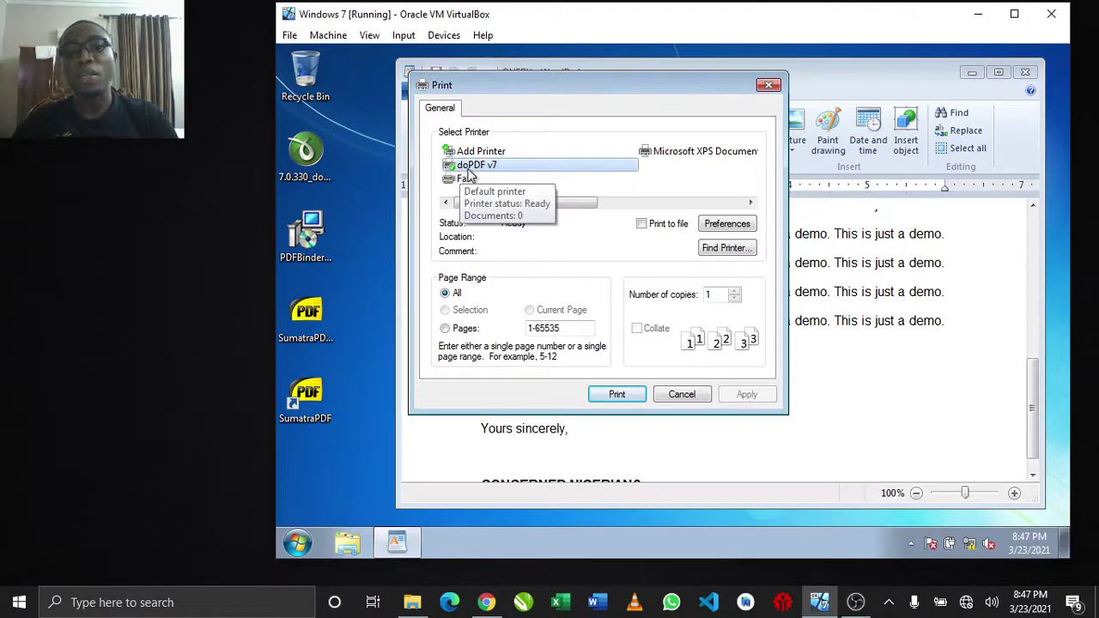
pyautogui.click(727, 224)
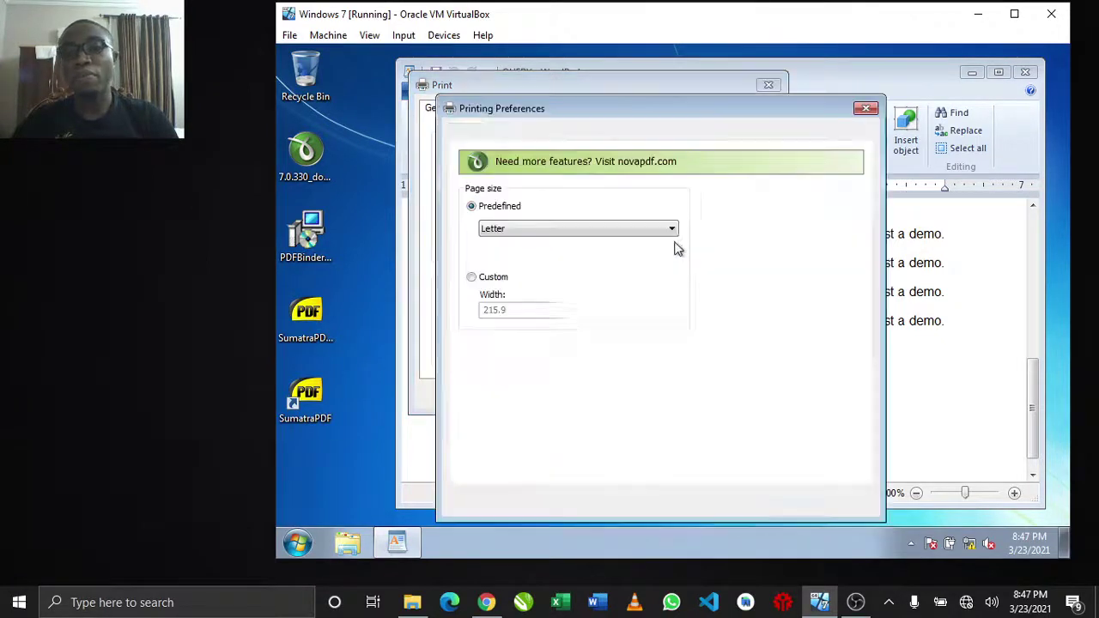
pyautogui.click(534, 228)
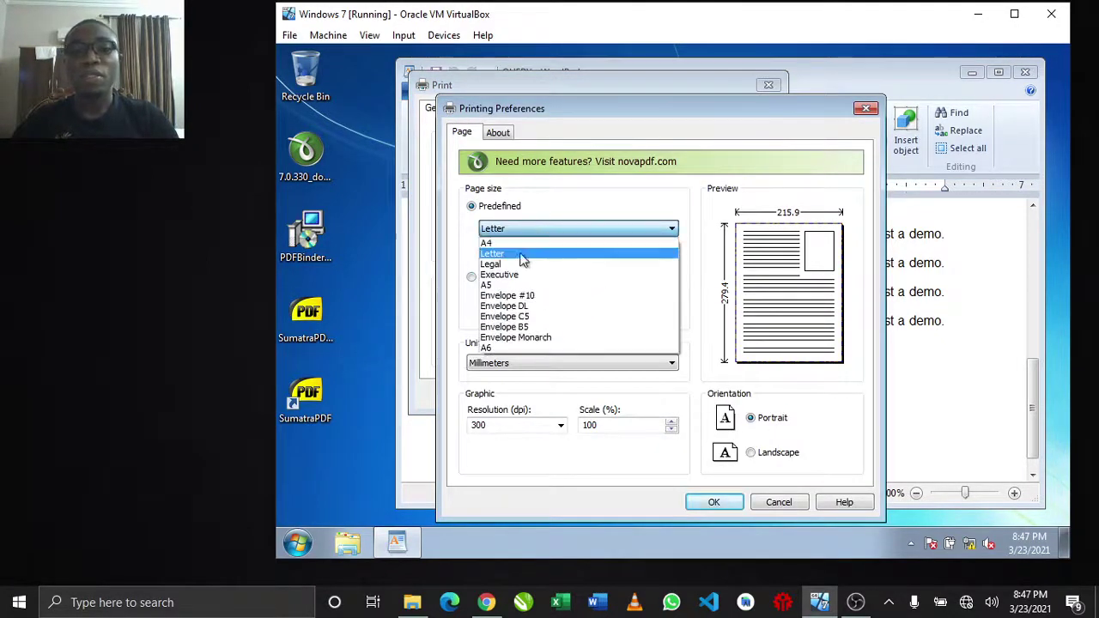
pyautogui.click(513, 243)
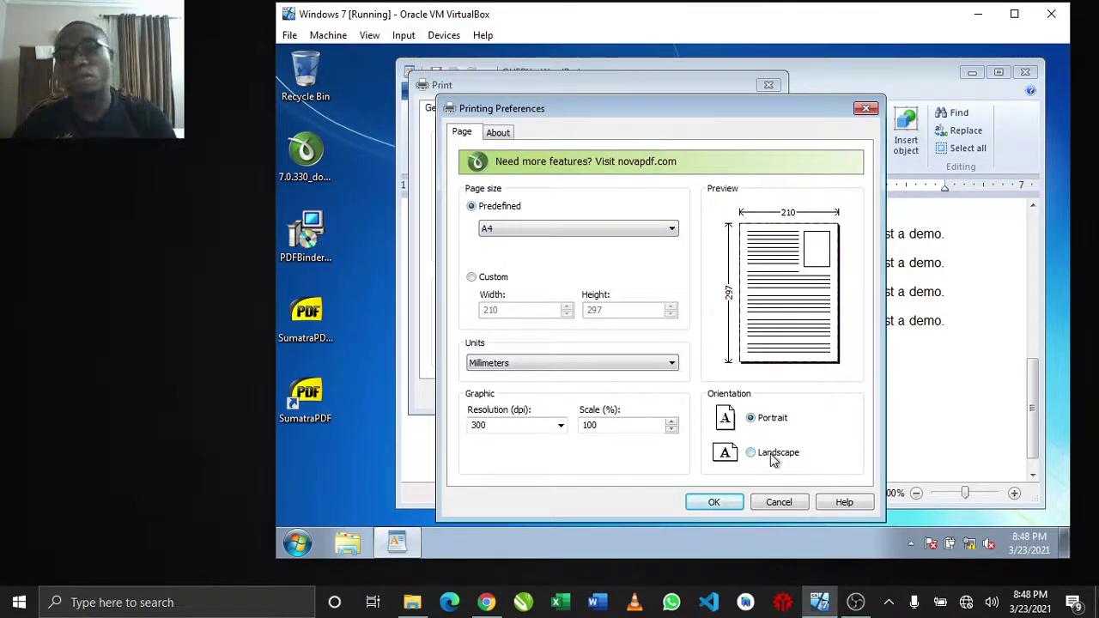
pyautogui.click(712, 502)
pyautogui.click(616, 394)
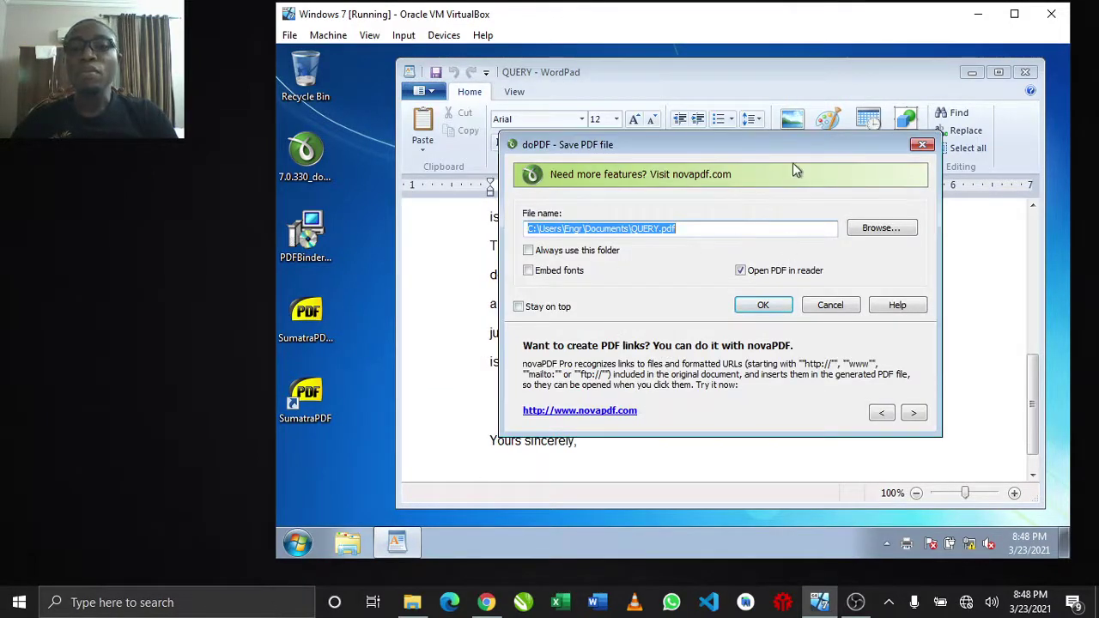
# Save the doPDF output to the Desktop as Testing PDF, keeping the option to open it in the reader
pyautogui.moveTo(793, 155); pyautogui.dragTo(629, 112)
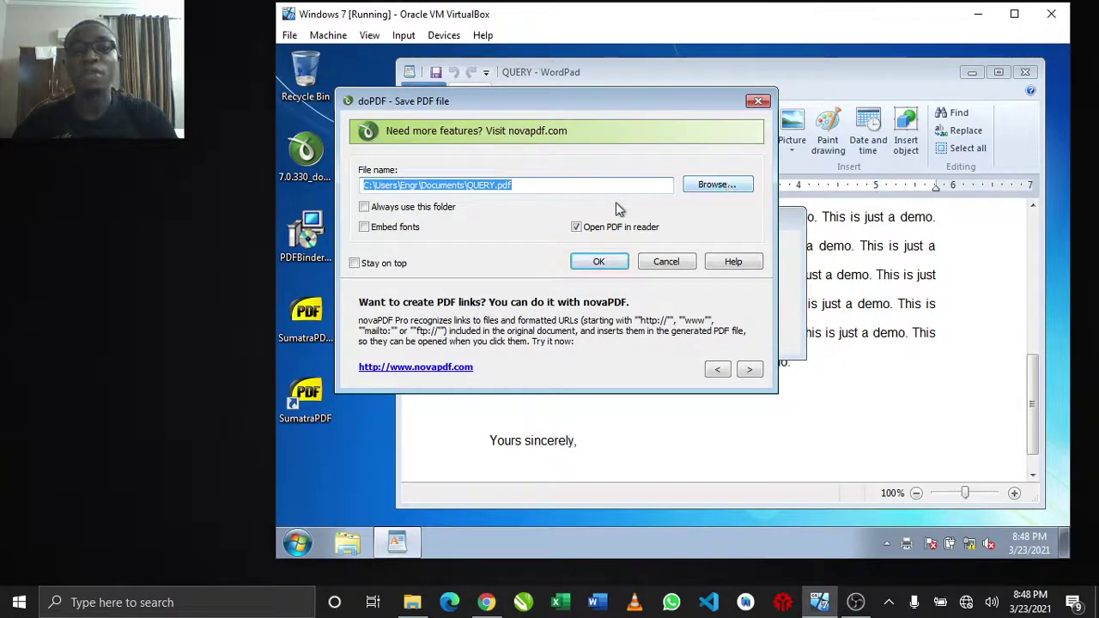
pyautogui.click(726, 186)
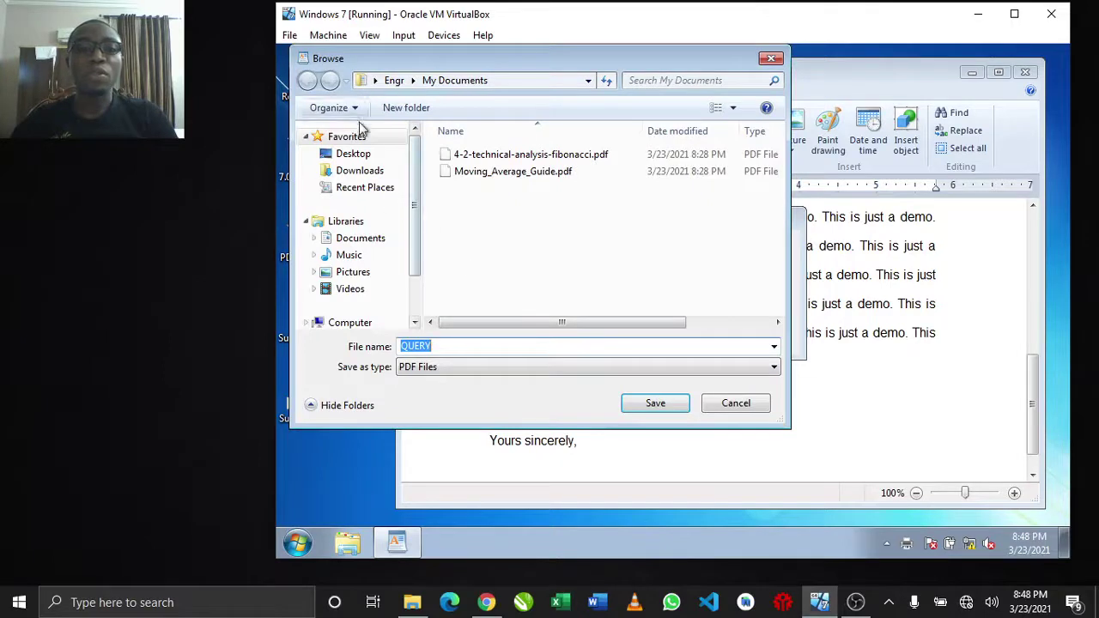
pyautogui.click(352, 158)
pyautogui.click(466, 349)
pyautogui.write('Testing PDF')
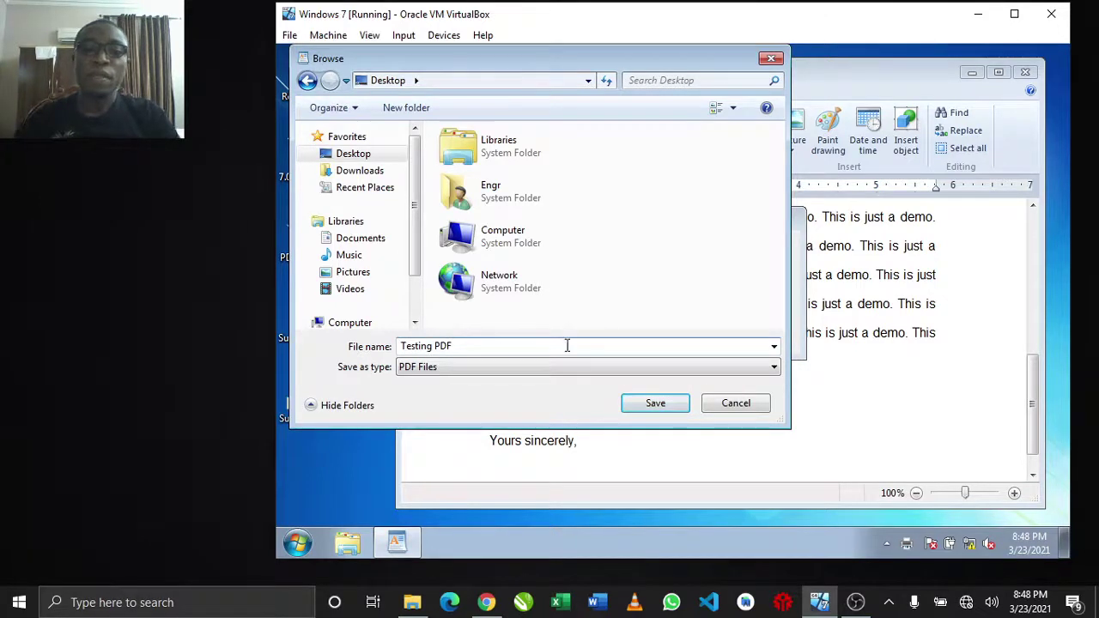
pyautogui.click(660, 412)
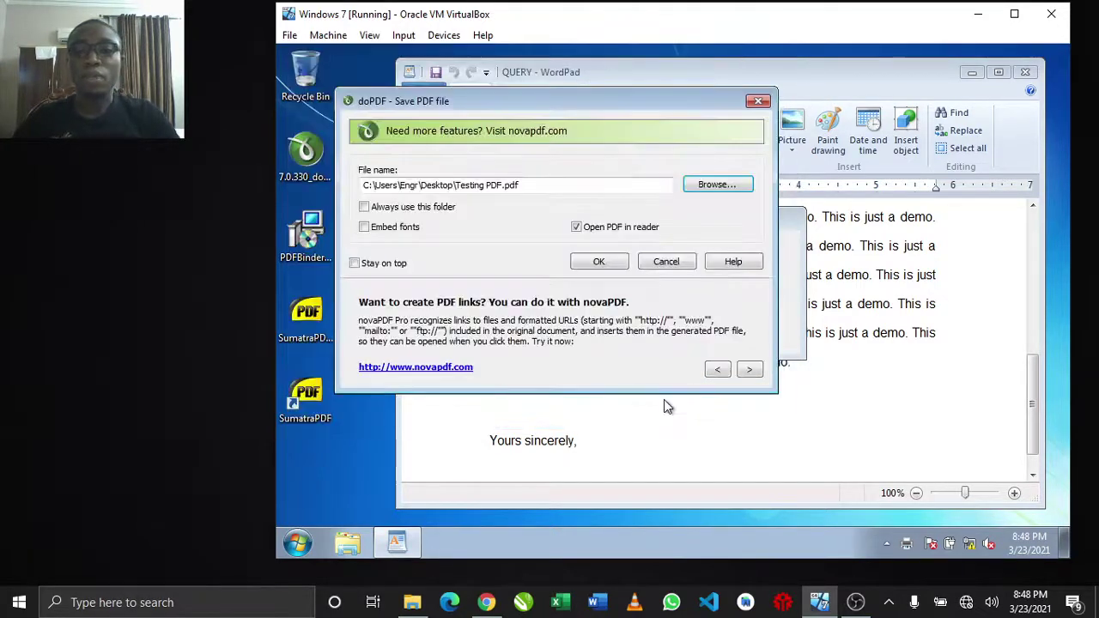
pyautogui.click(600, 262)
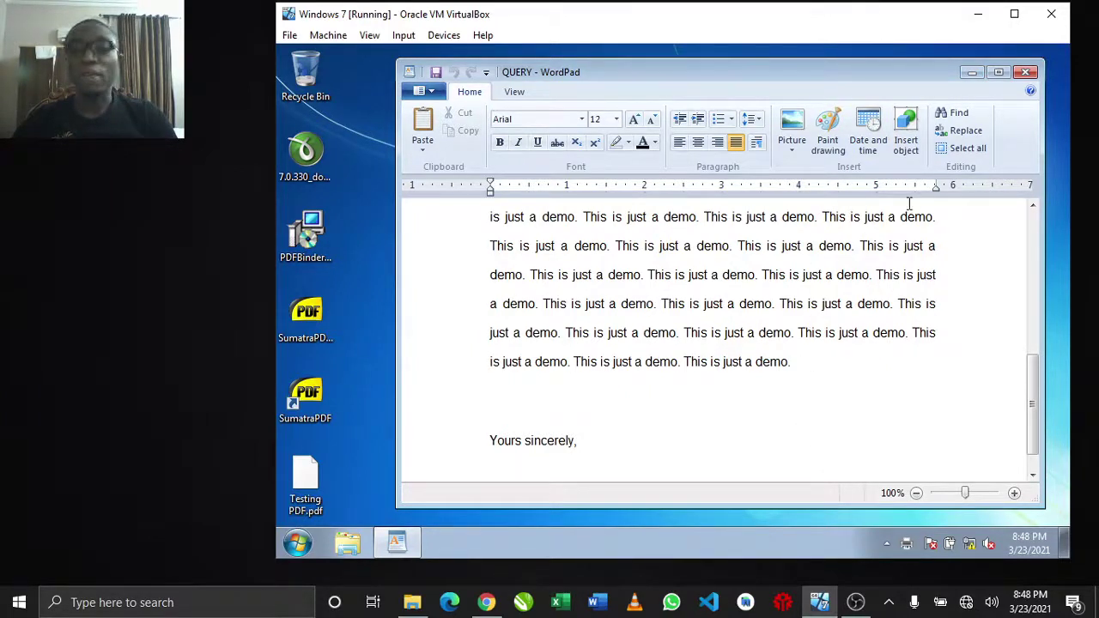
# Minimize WordPad and open Testing PDF.pdf from the desktop, choosing SumatraPDF as the program always used for this file type
pyautogui.click(971, 73)
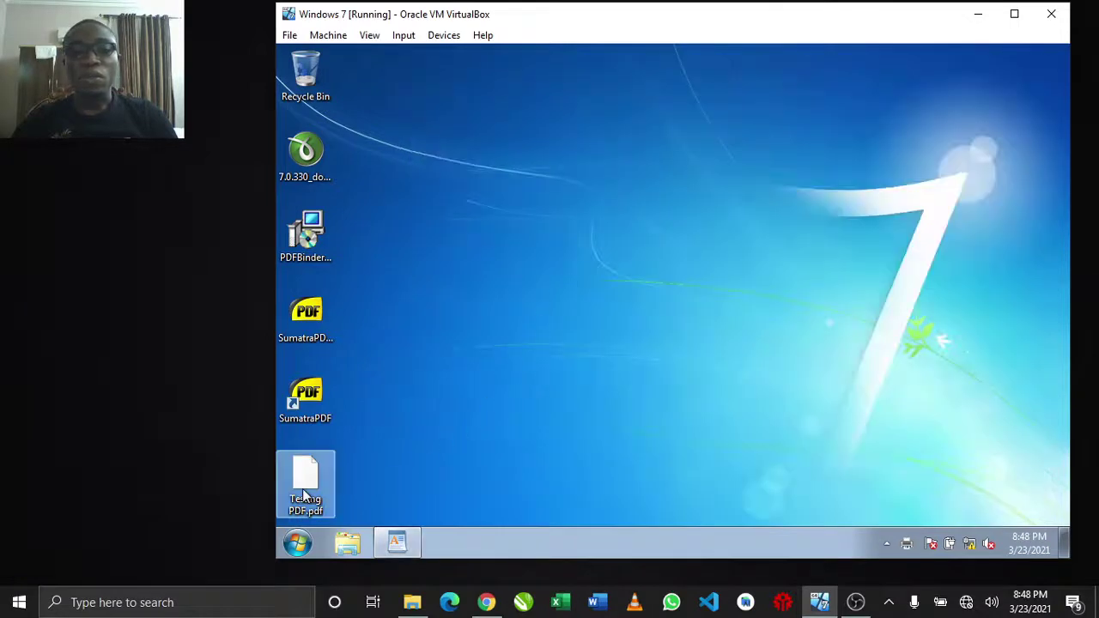
pyautogui.rightClick(311, 479)
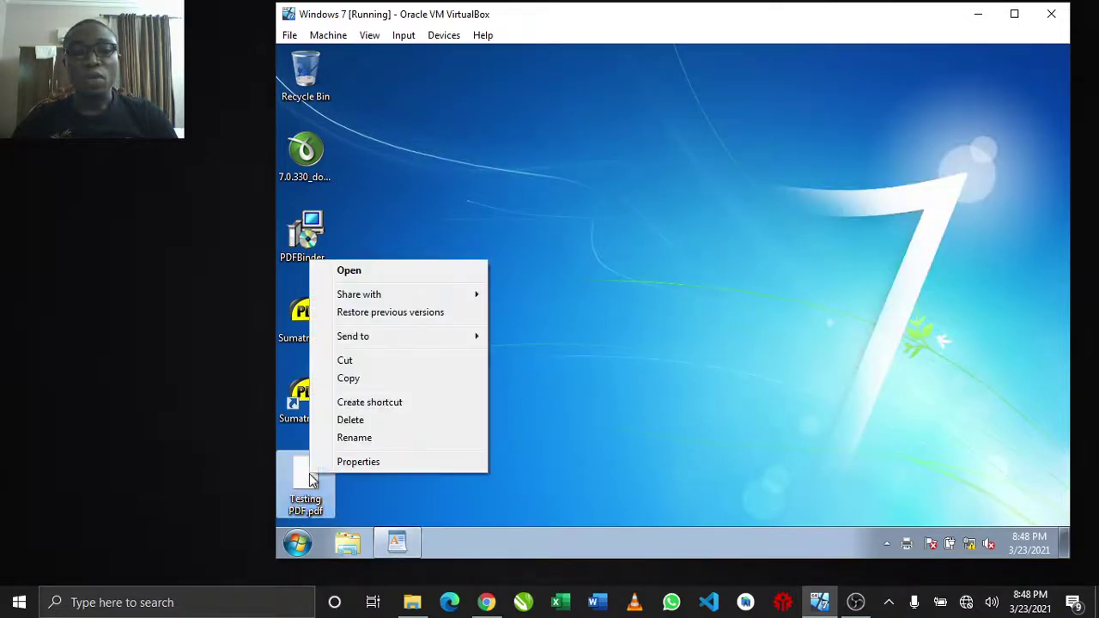
pyautogui.click(377, 276)
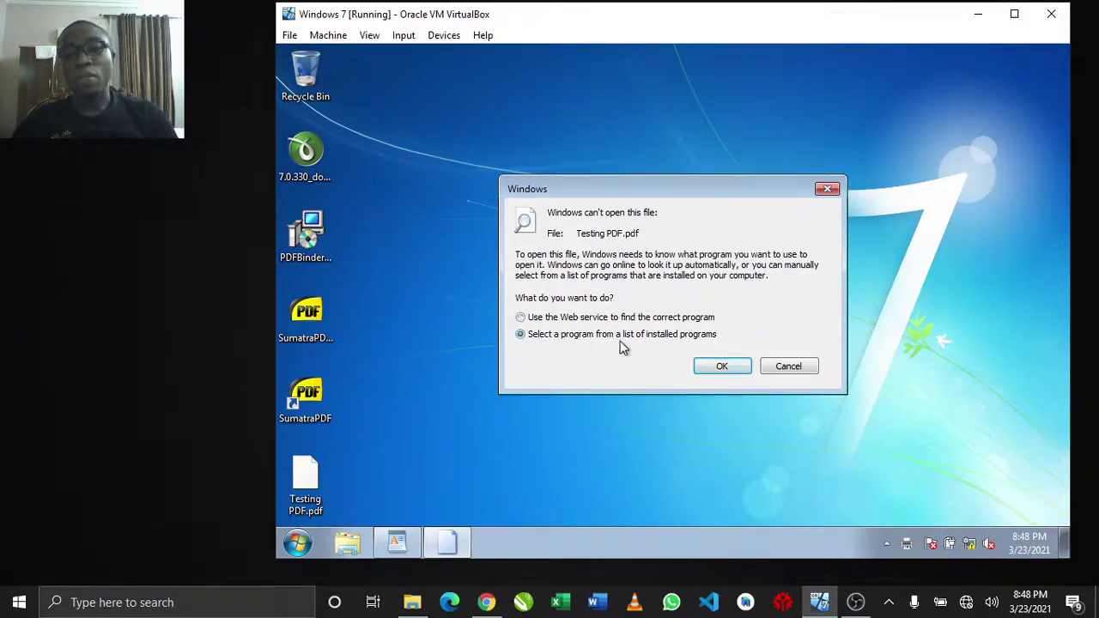
pyautogui.click(722, 368)
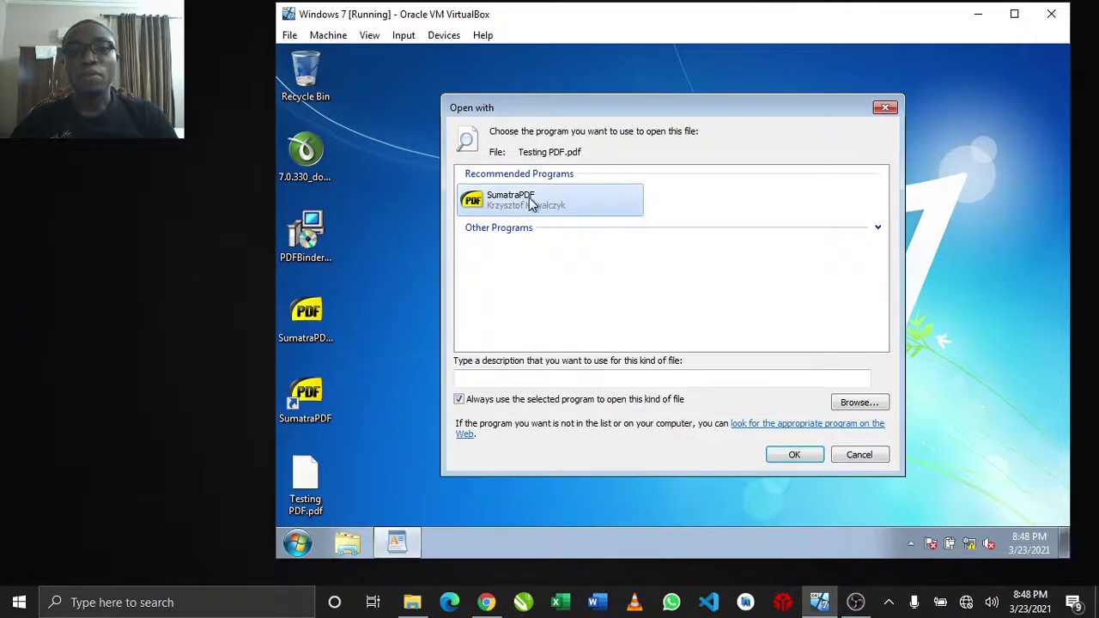
pyautogui.click(805, 454)
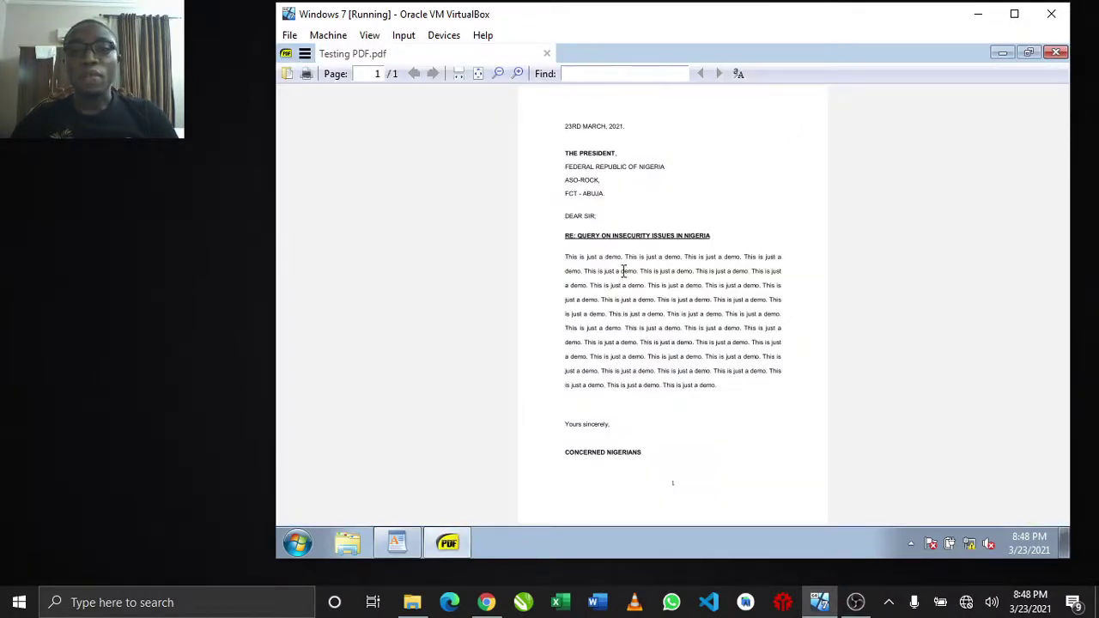
# Read through Testing PDF at fit-width zoom from beginning to end, and close SumatraPDF
pyautogui.click(458, 75)
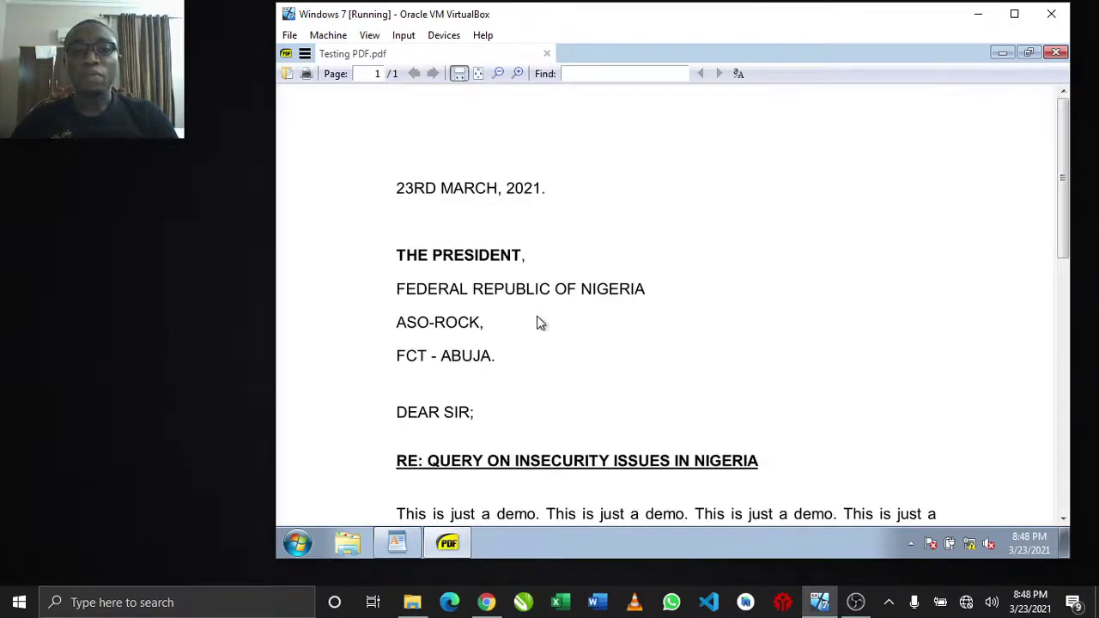
pyautogui.scroll(-3, 549, 318)
pyautogui.scroll(-10, 551, 315)
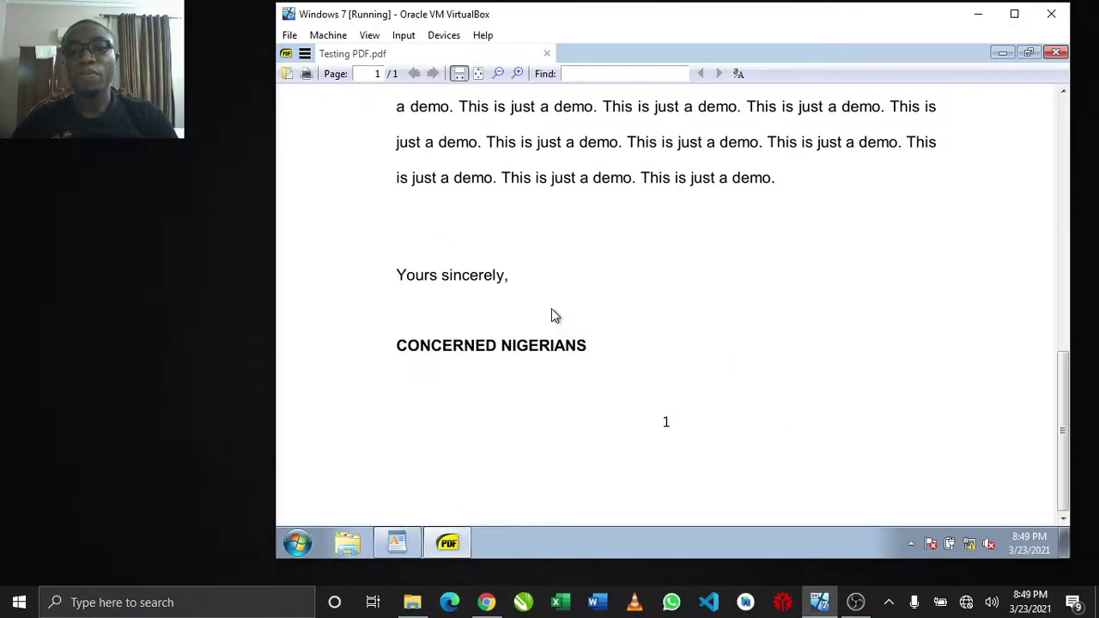
pyautogui.scroll(5, 551, 315)
pyautogui.scroll(5, 552, 315)
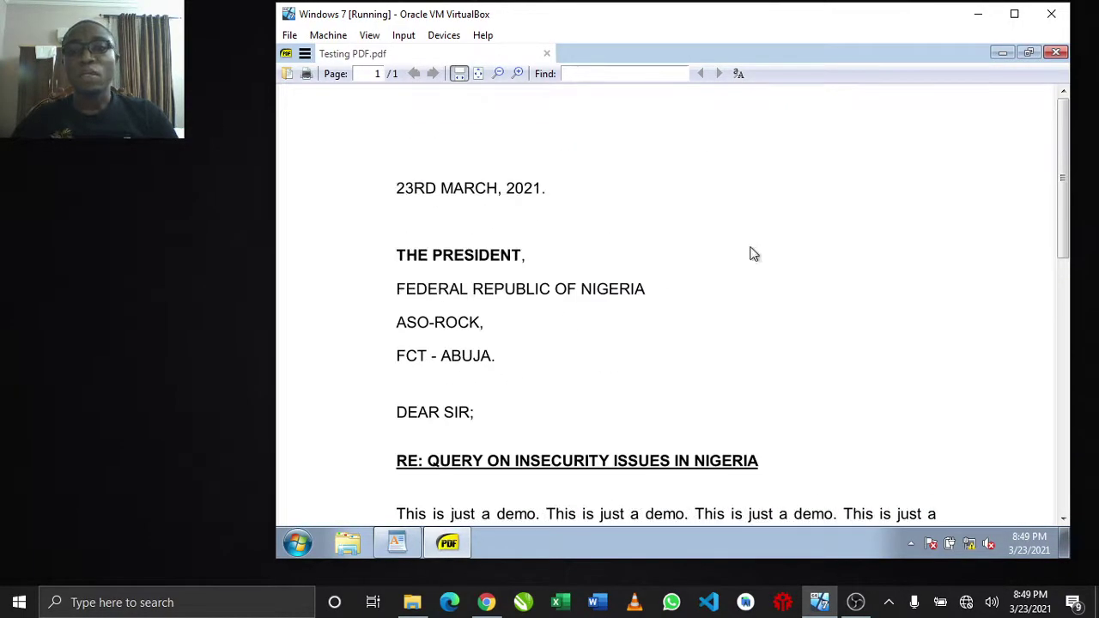
pyautogui.click(1055, 53)
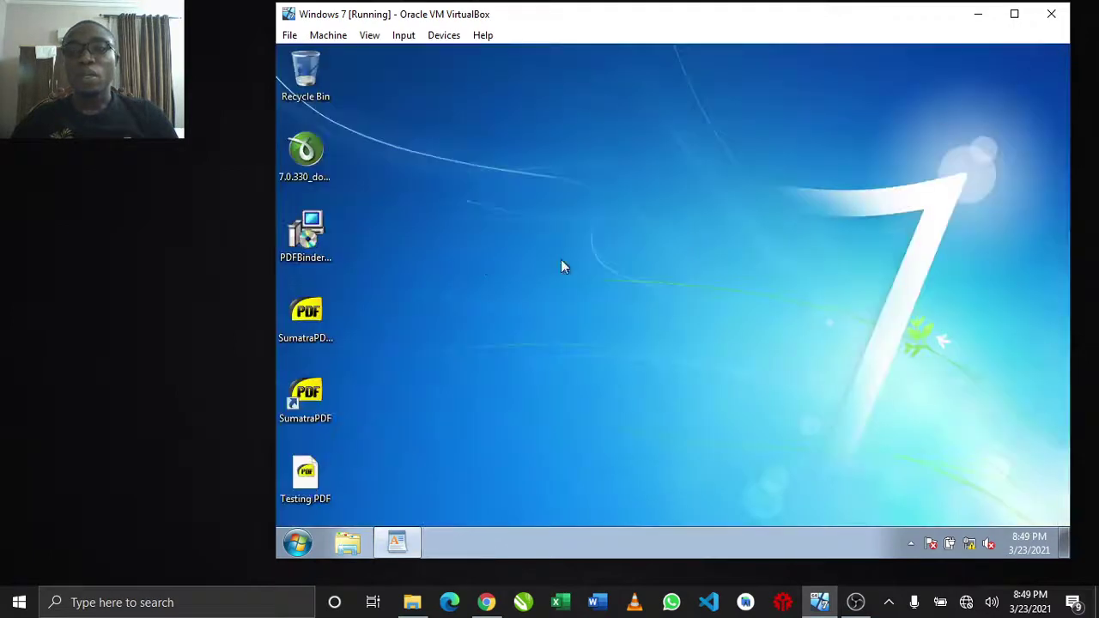
# Refresh the desktop and open the Sample Pictures folder in the Pictures library
pyautogui.rightClick(432, 294)
pyautogui.click(486, 327)
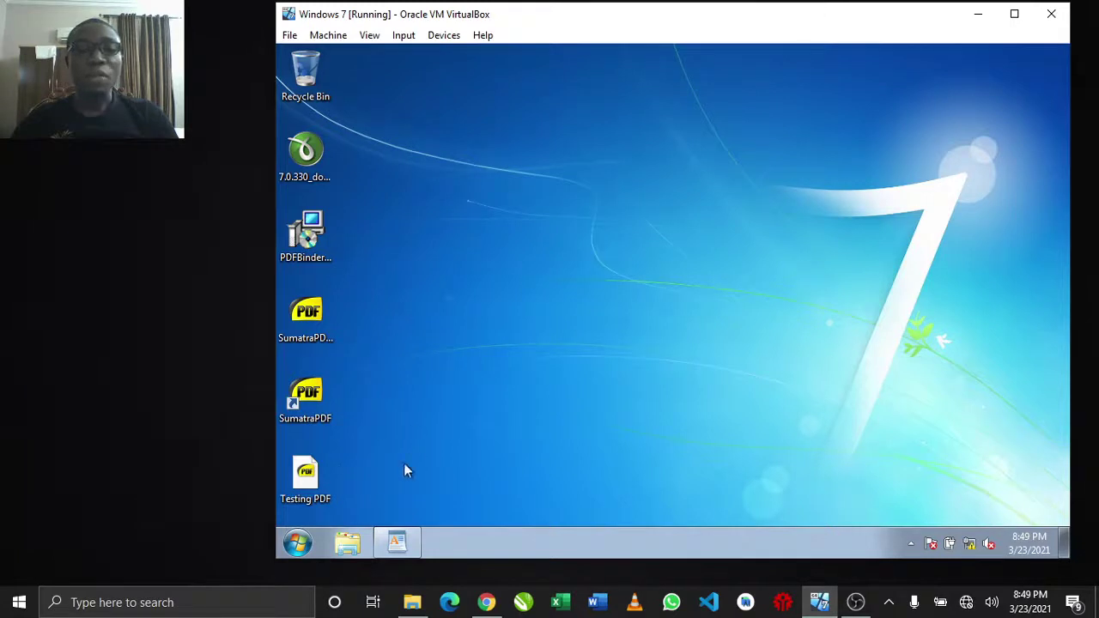
pyautogui.click(347, 543)
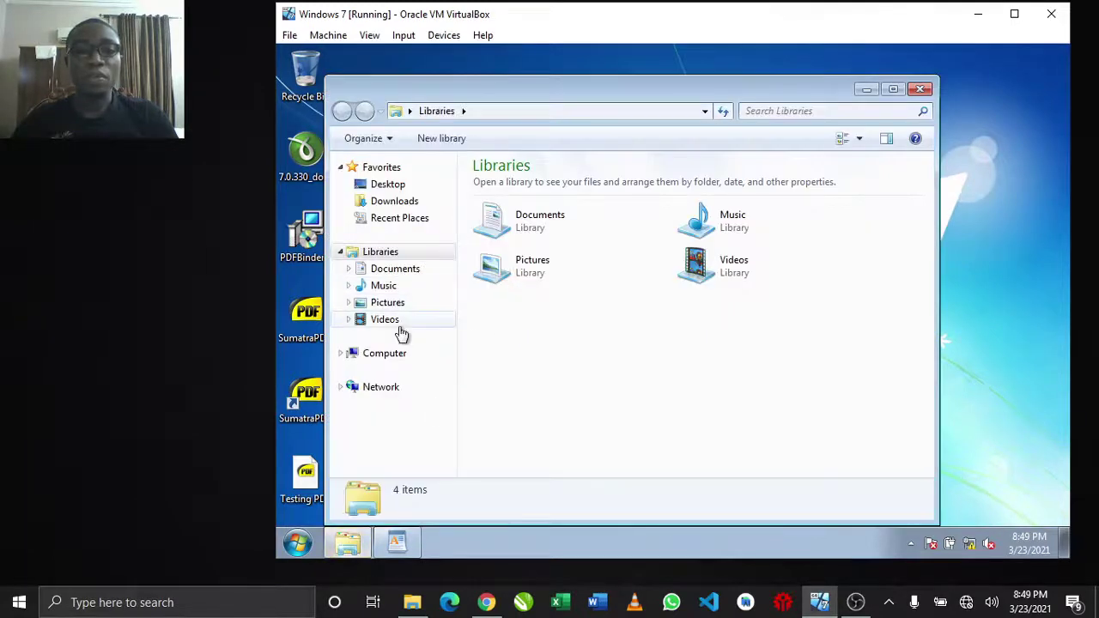
pyautogui.click(391, 302)
pyautogui.click(500, 256)
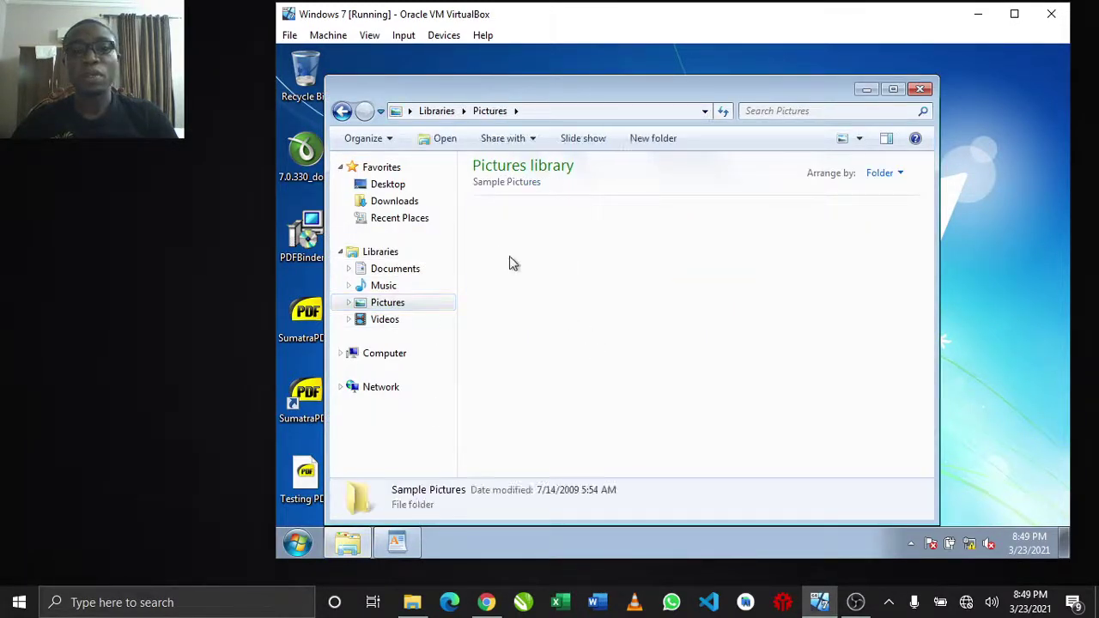
pyautogui.doubleClick(500, 257)
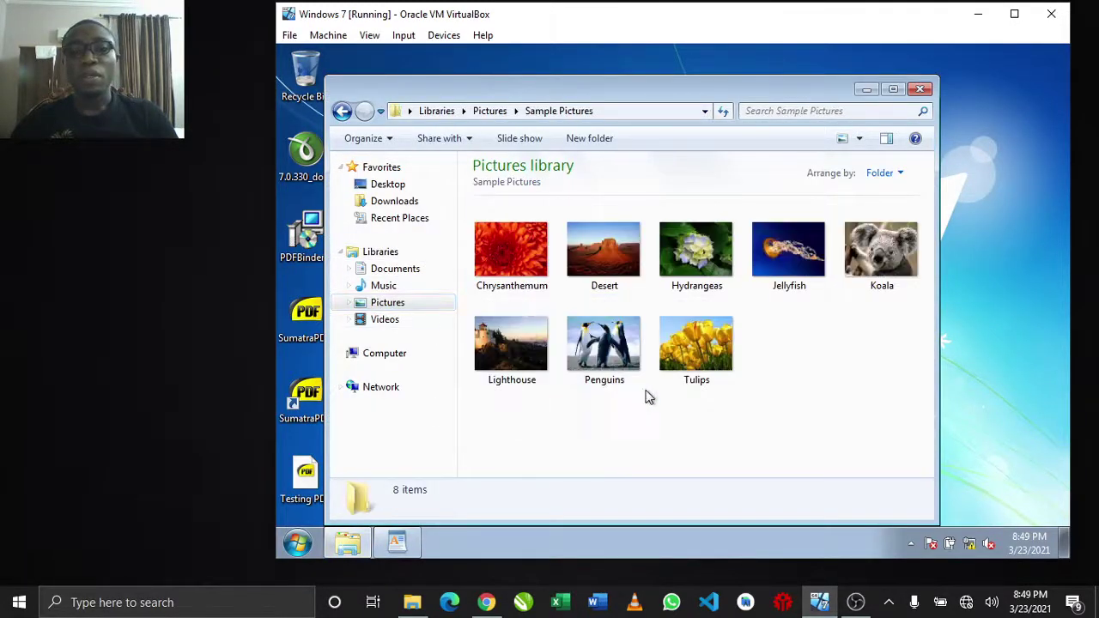
# Print the Desert picture as a full page photo using the doPDF v7 printer
pyautogui.rightClick(605, 244)
pyautogui.click(658, 233)
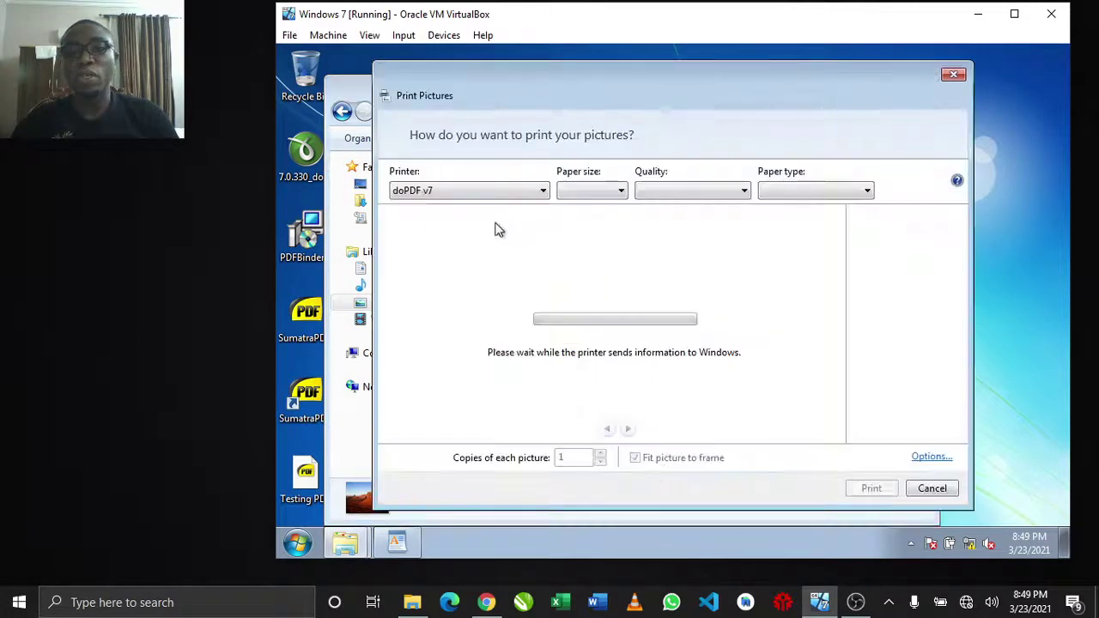
pyautogui.click(440, 192)
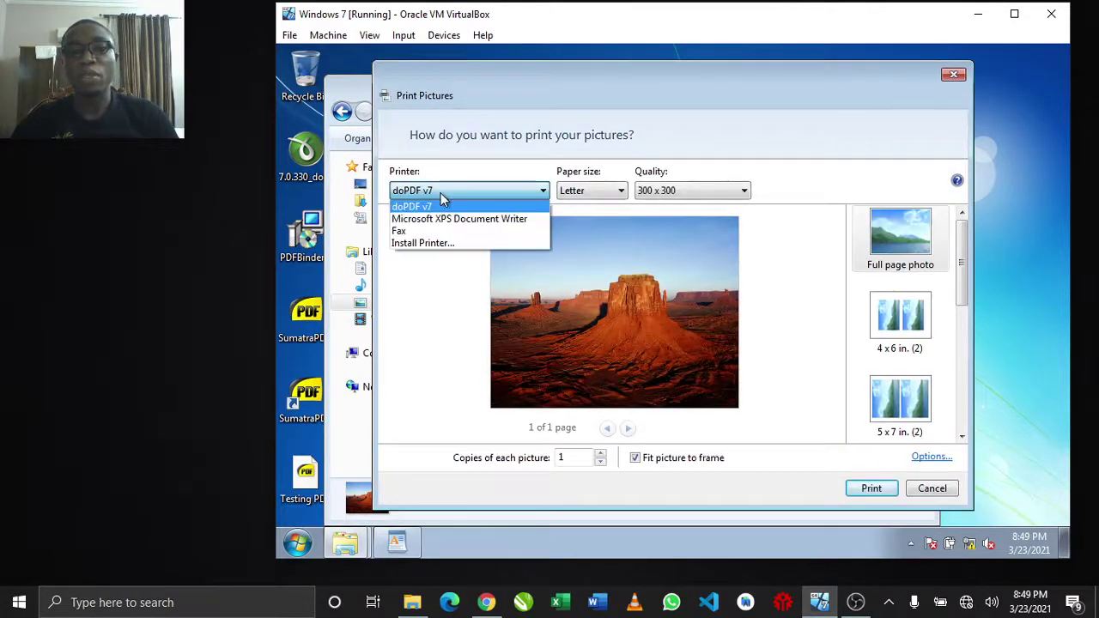
pyautogui.click(422, 209)
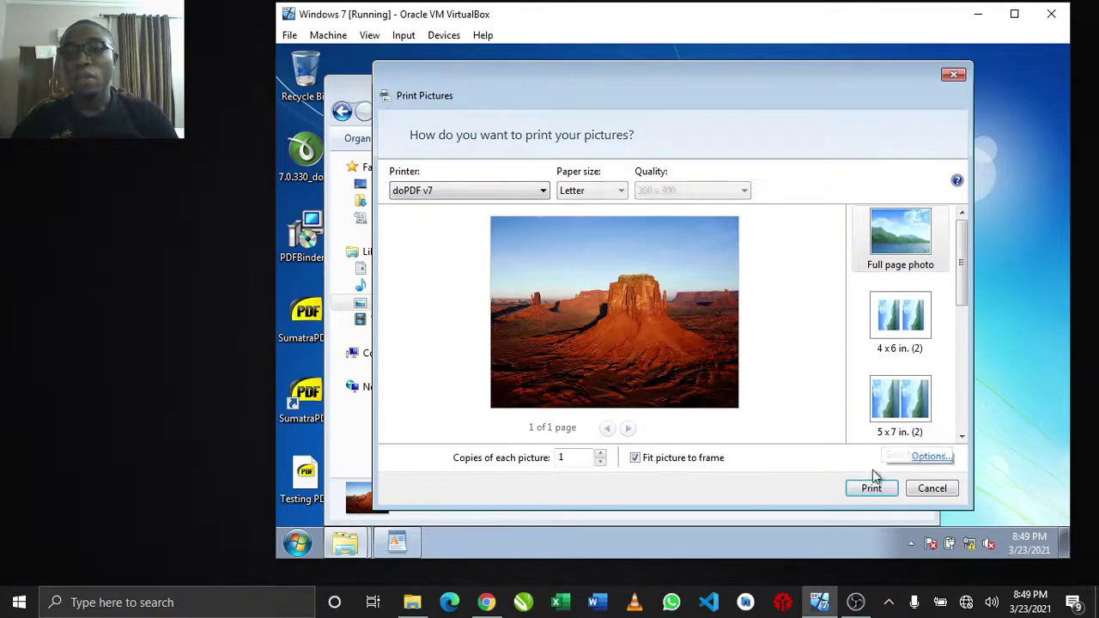
pyautogui.click(871, 488)
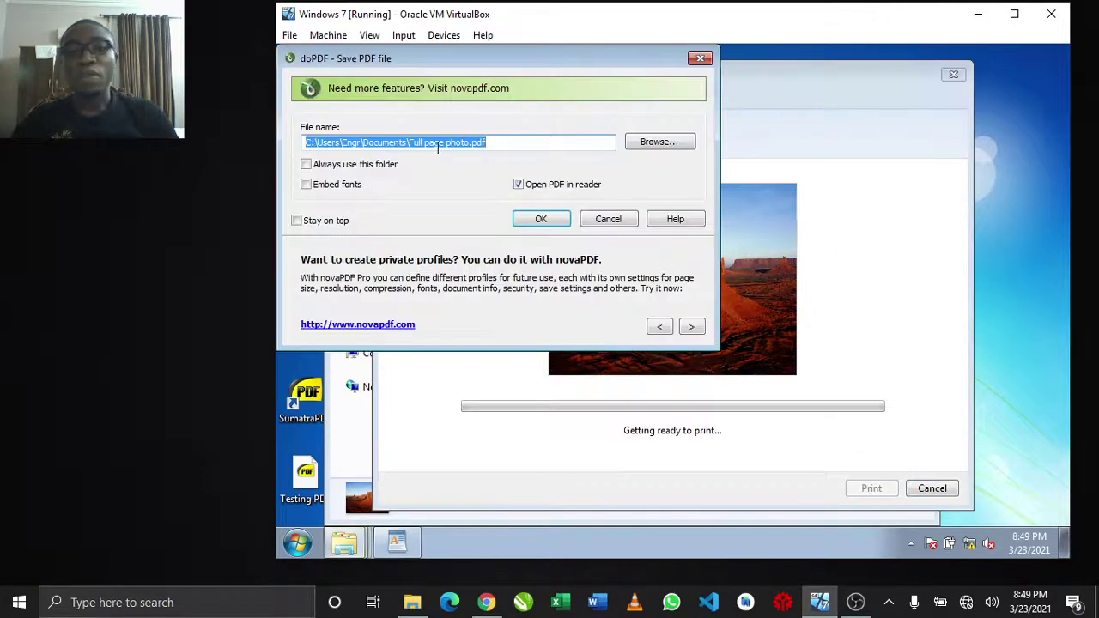
# Save the doPDF output in the Documents folder as PhotoPDF.pdf, keeping the option to open it in the reader
pyautogui.moveTo(413, 143); pyautogui.dragTo(462, 143)
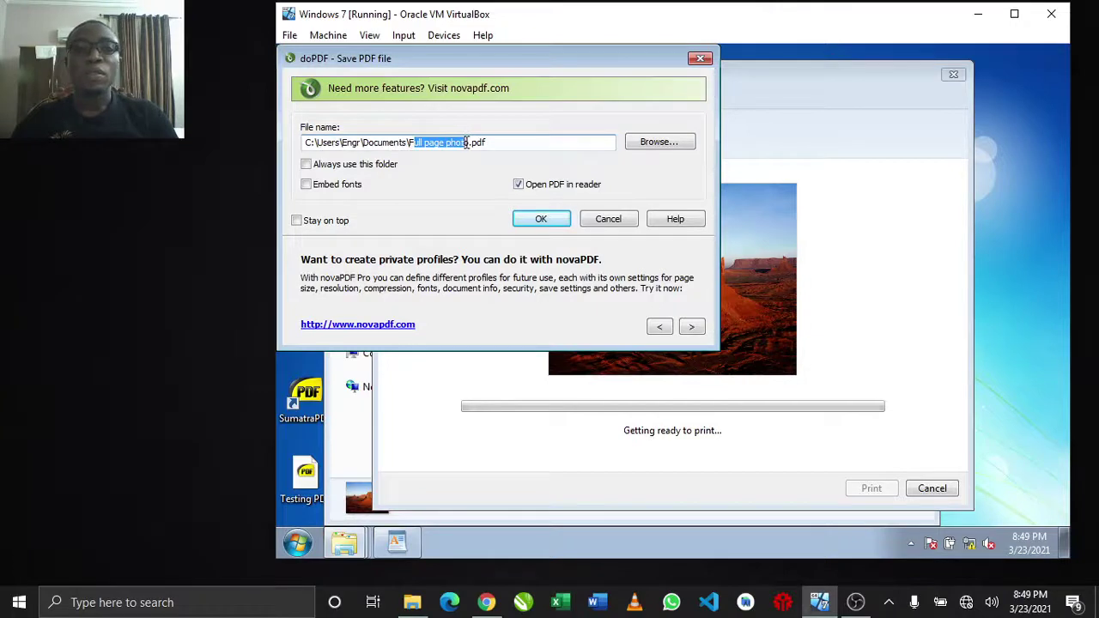
pyautogui.press('BackSpace')
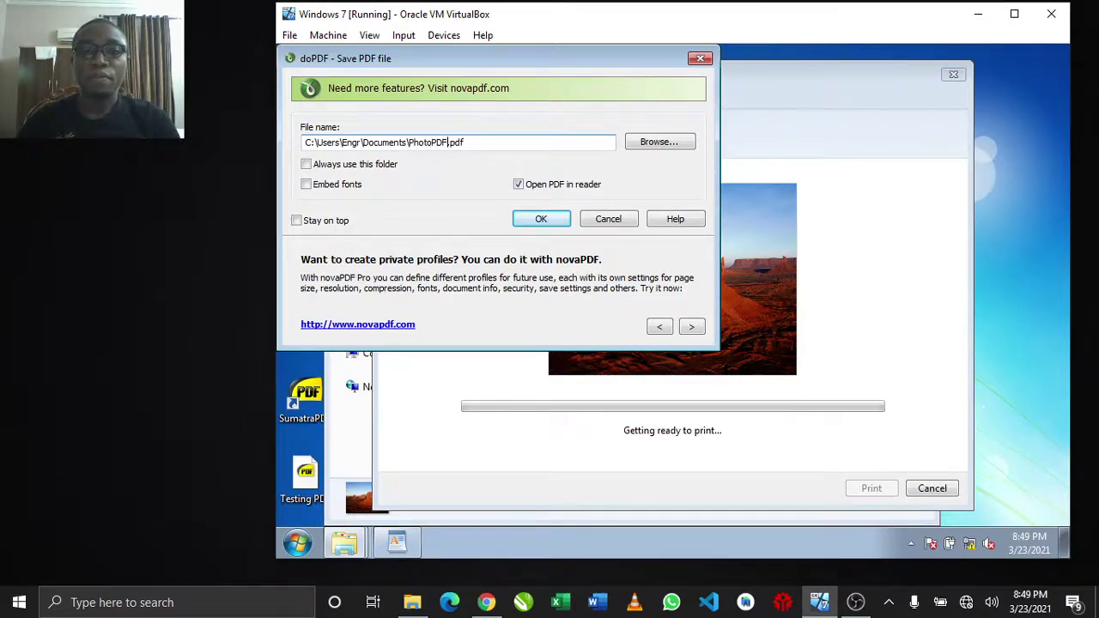
pyautogui.press('Return')
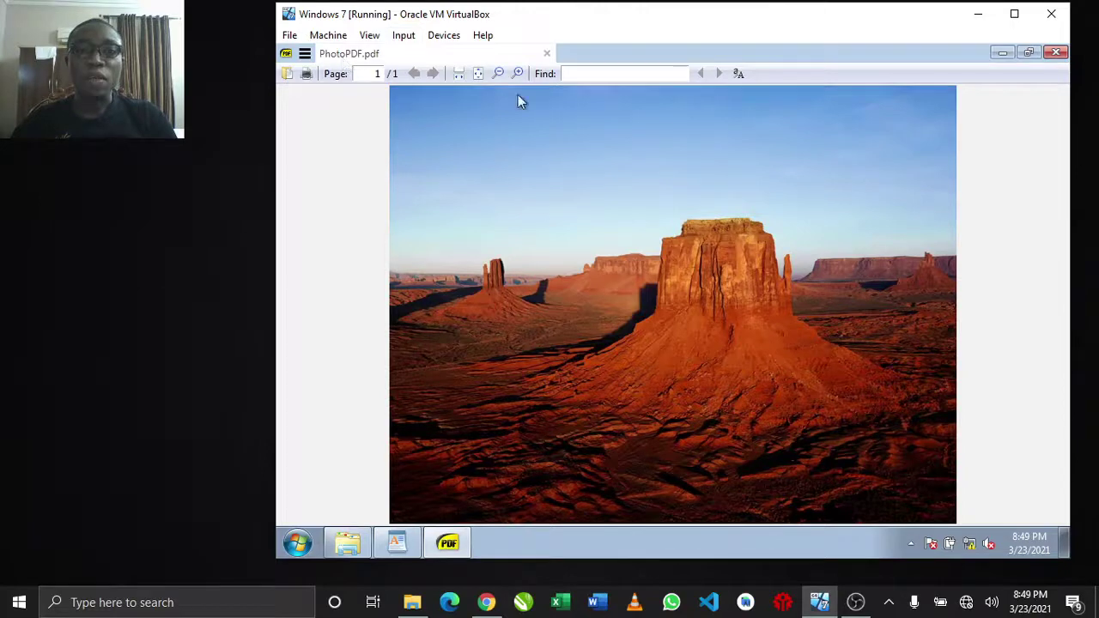
# Restore the PhotoPDF reader window to a smaller size, and close both the Sample Pictures folder and the reader
pyautogui.click(1029, 54)
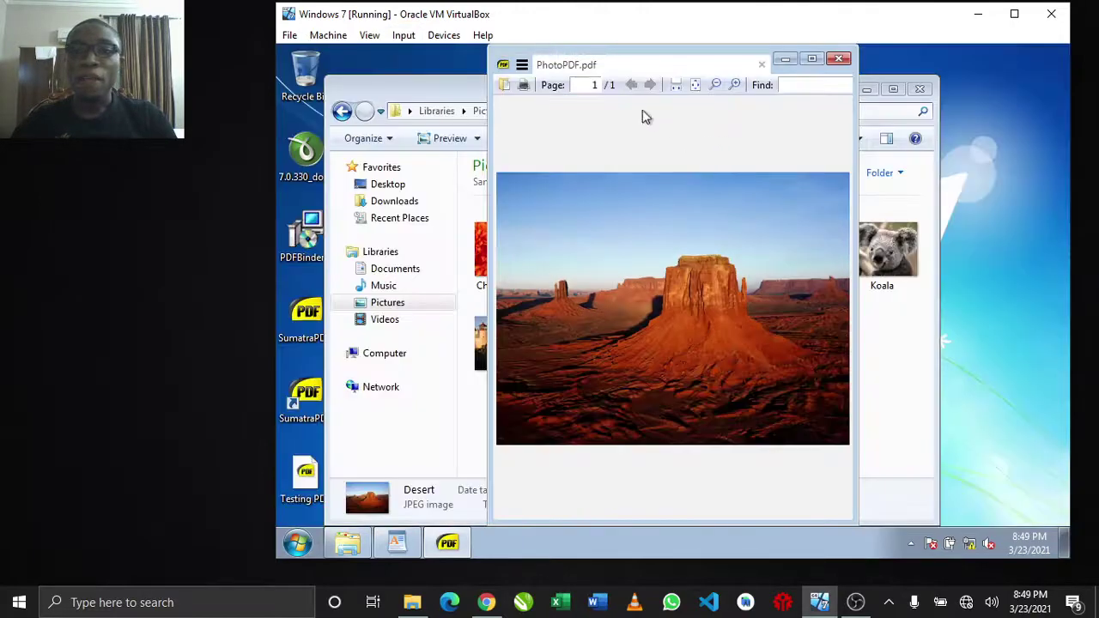
pyautogui.click(919, 89)
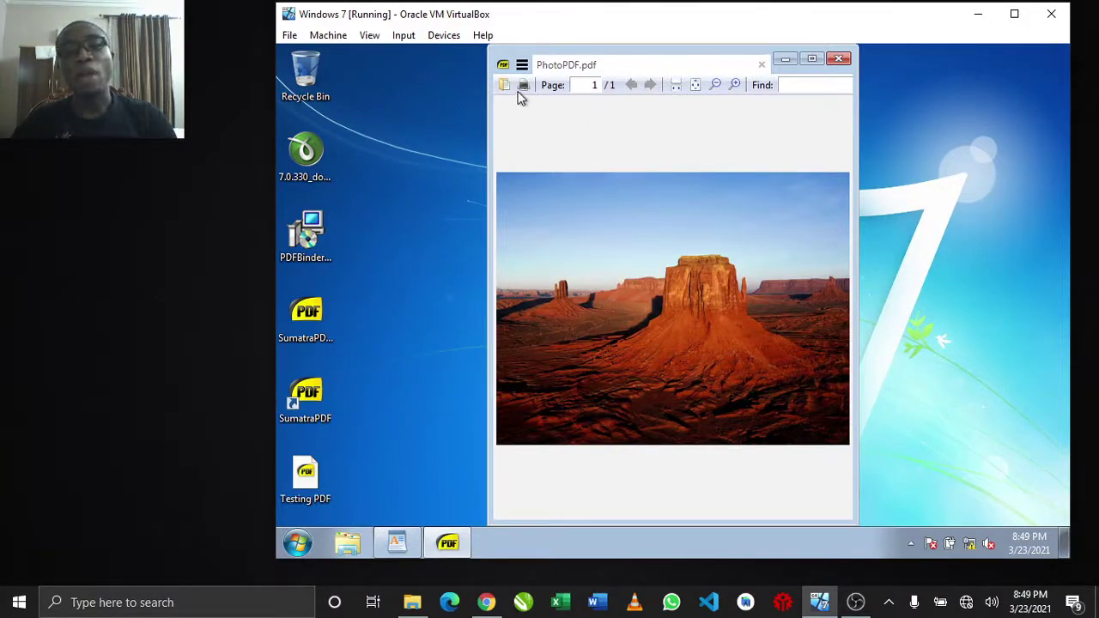
pyautogui.click(837, 60)
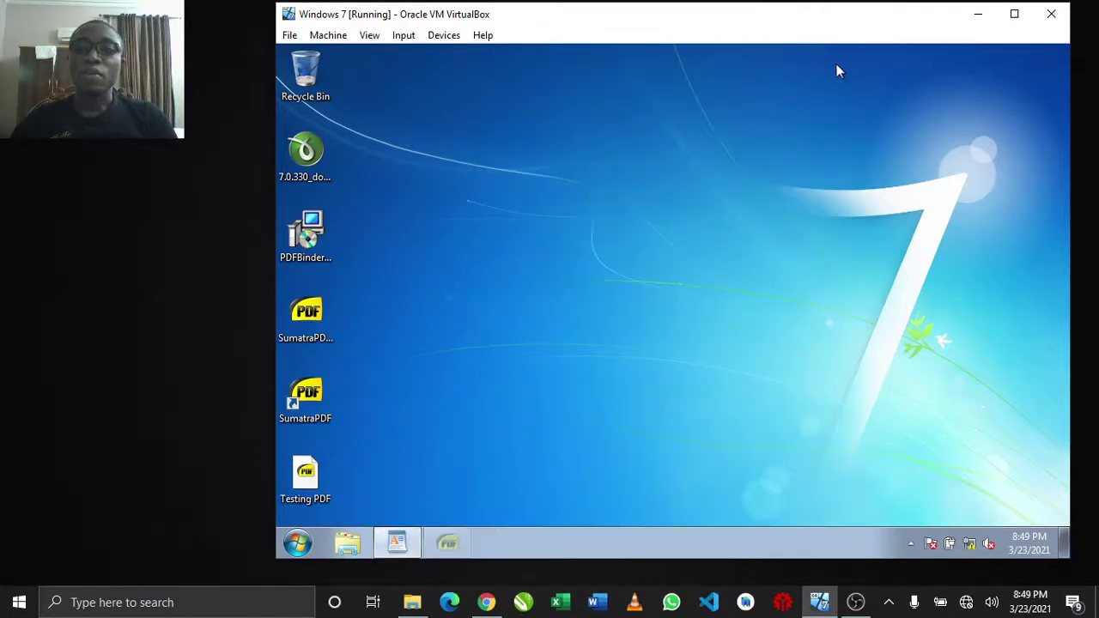
# Refresh the desktop and close the QUERY document in WordPad
pyautogui.rightClick(515, 207)
pyautogui.click(571, 254)
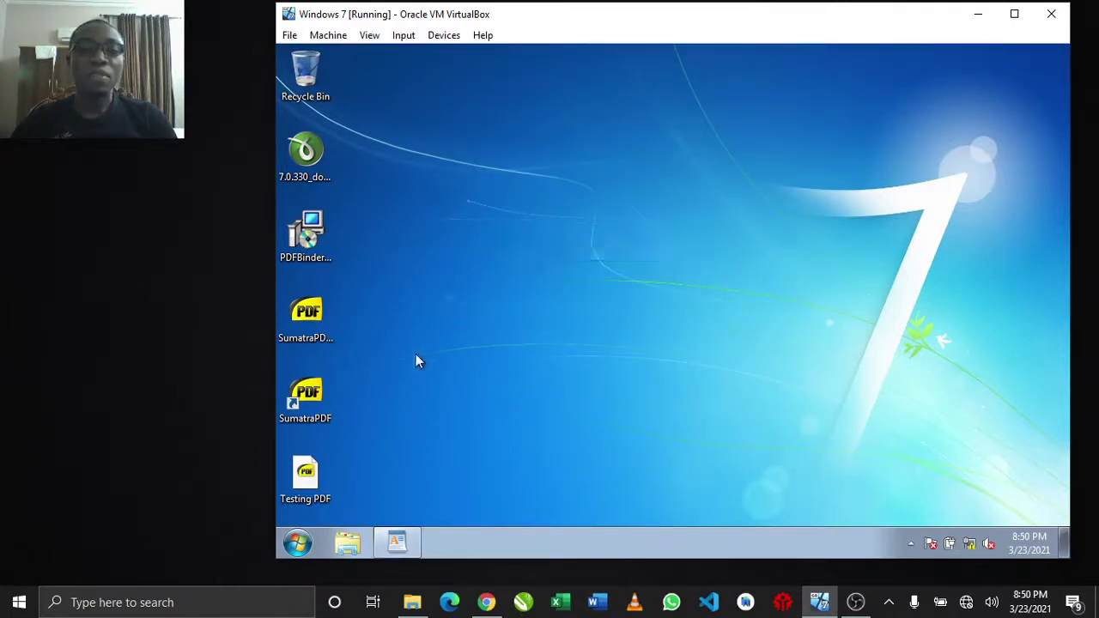
pyautogui.click(395, 542)
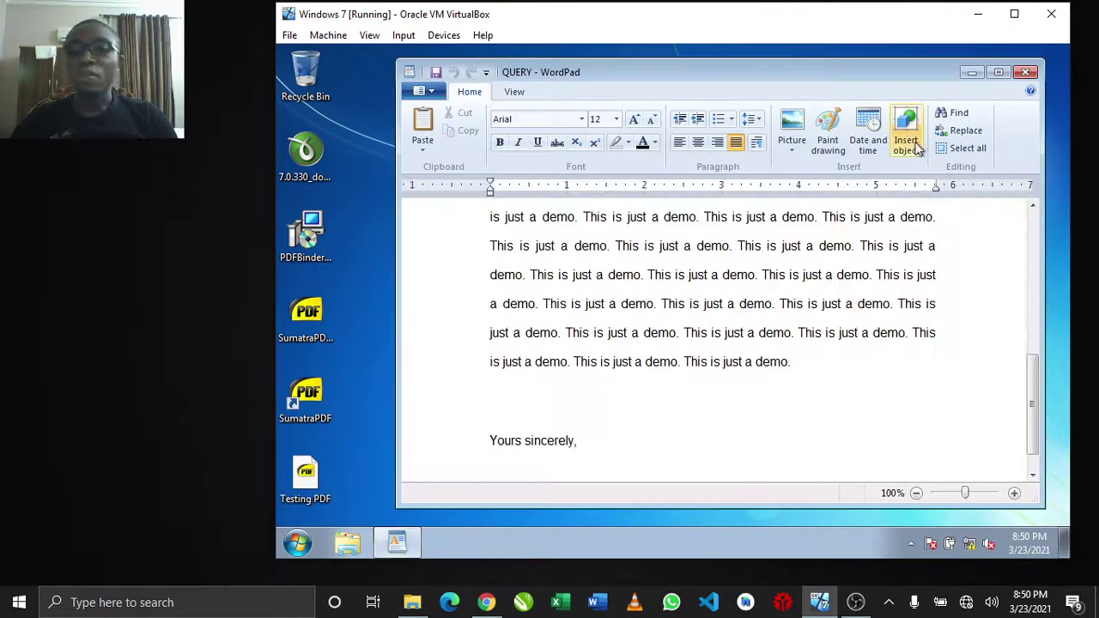
pyautogui.click(1027, 73)
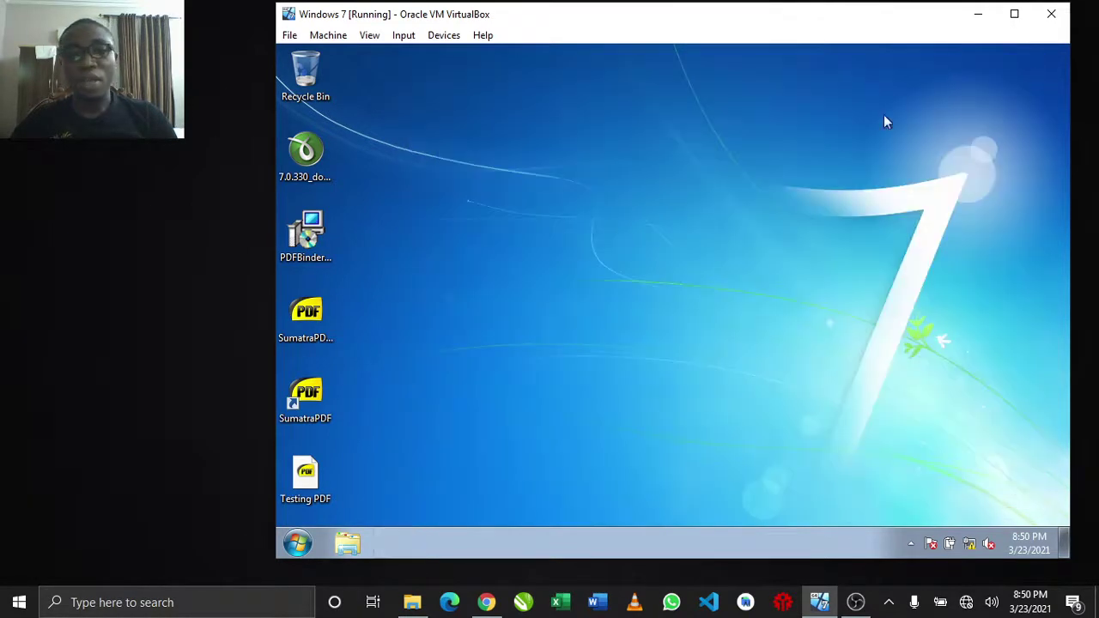
pyautogui.rightClick(540, 253)
pyautogui.click(604, 300)
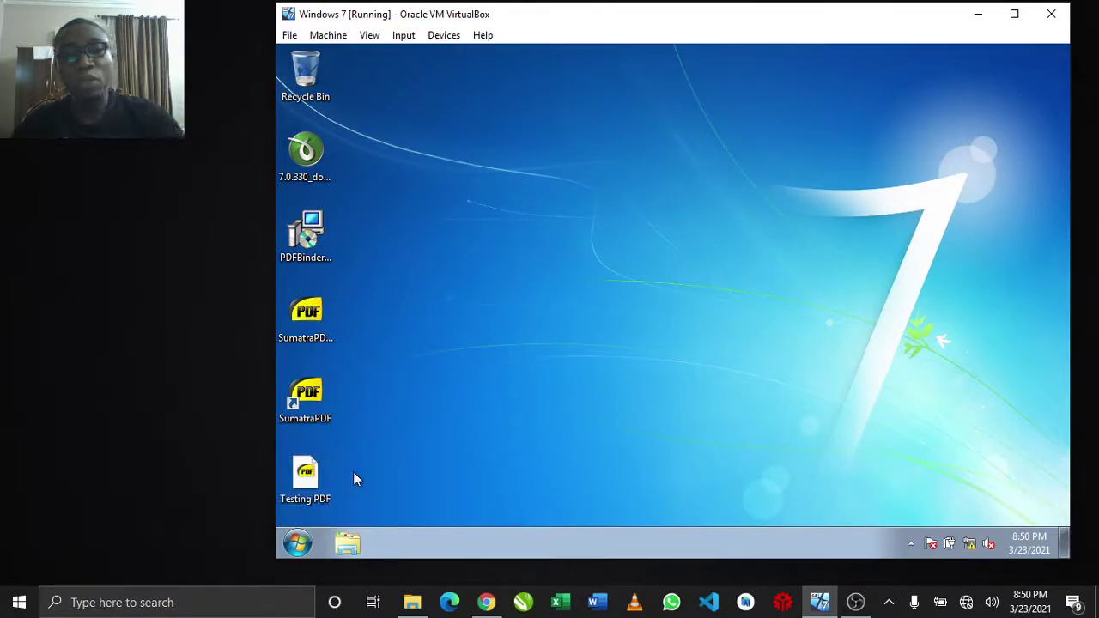
# Open Testing PDF from the desktop, view it at whole-page zoom, and minimize the reader
pyautogui.doubleClick(305, 474)
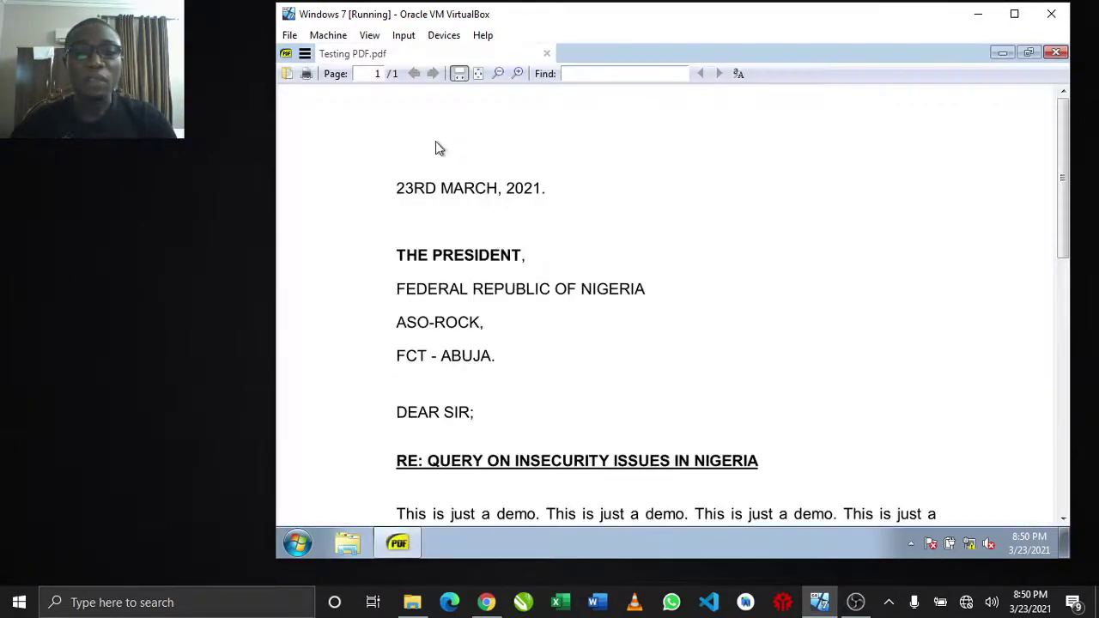
pyautogui.scroll(-1, 539, 283)
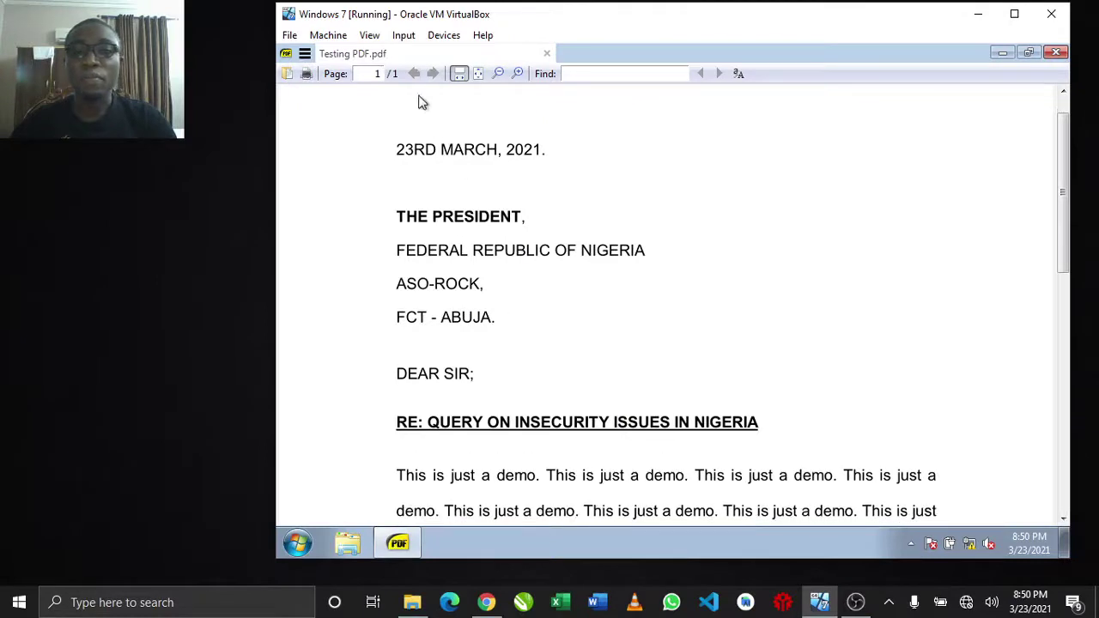
pyautogui.click(478, 76)
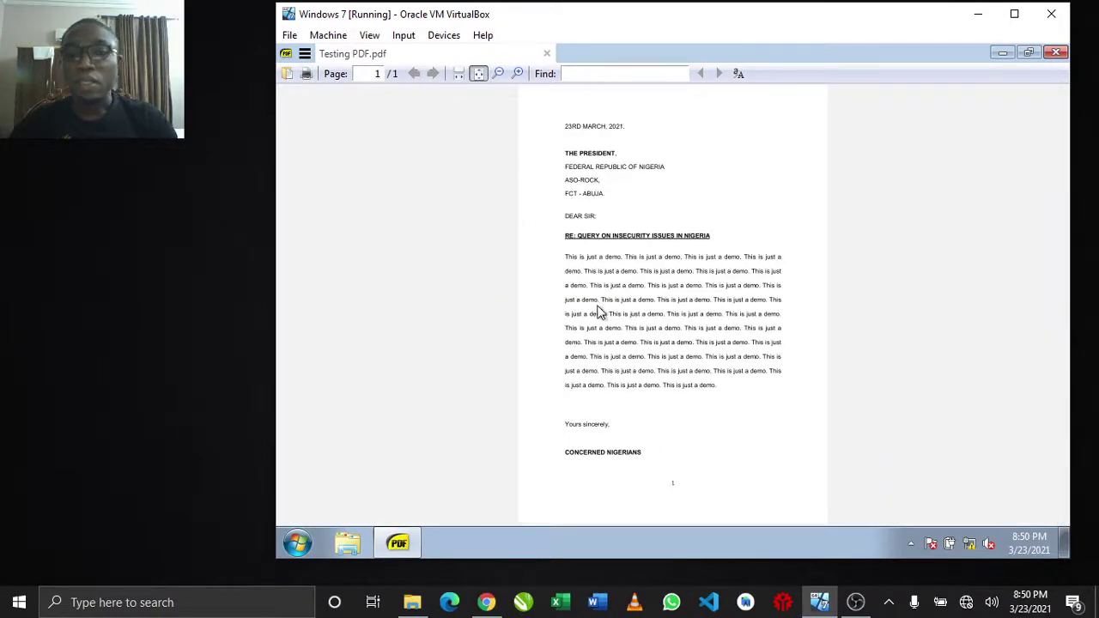
pyautogui.click(1002, 52)
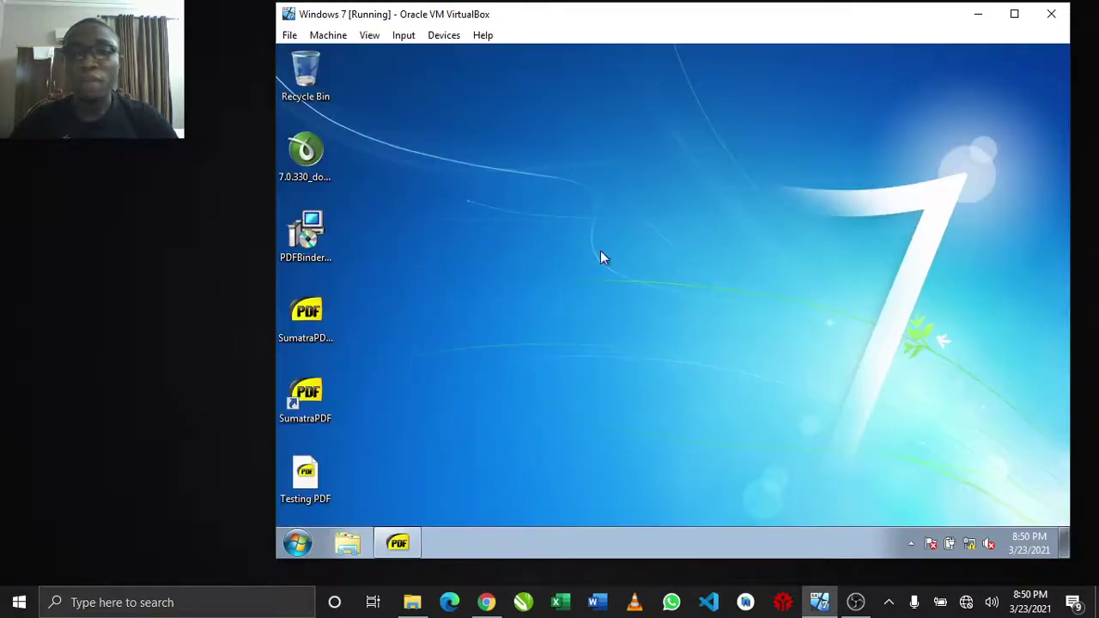
# Open PhotoPDF from the Documents library, and minimize the reader and the folder window
pyautogui.click(347, 541)
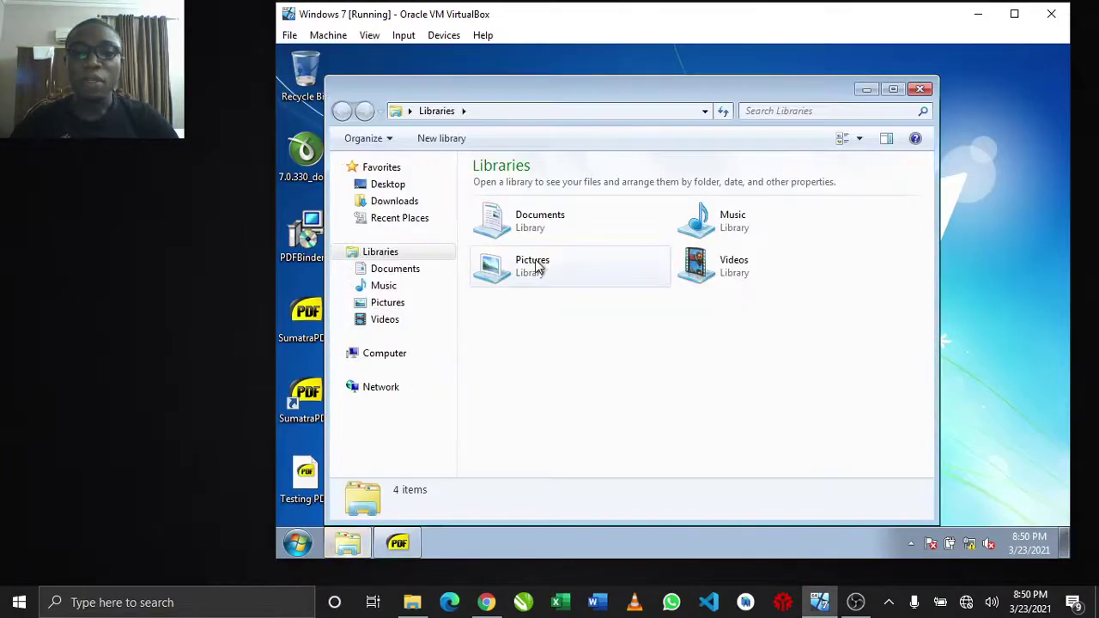
pyautogui.doubleClick(540, 221)
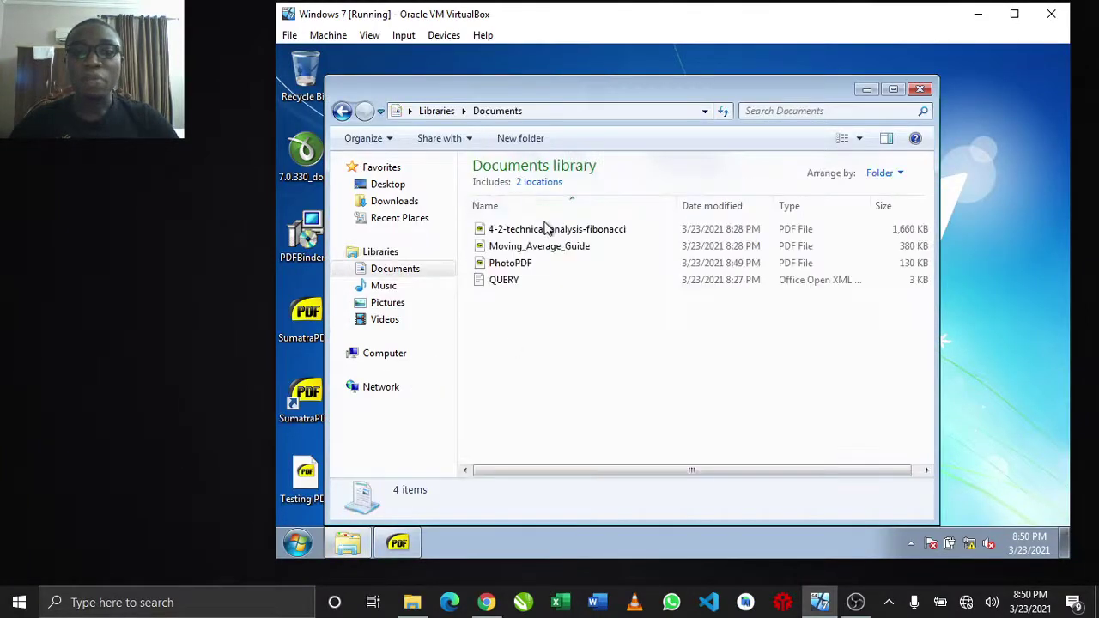
pyautogui.doubleClick(521, 264)
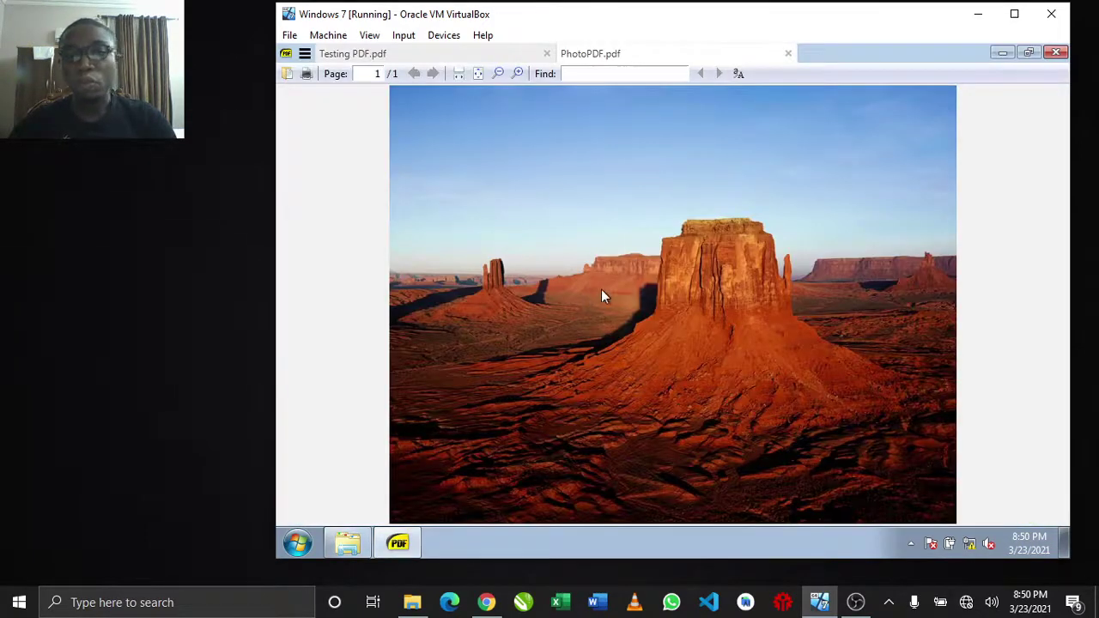
pyautogui.click(999, 54)
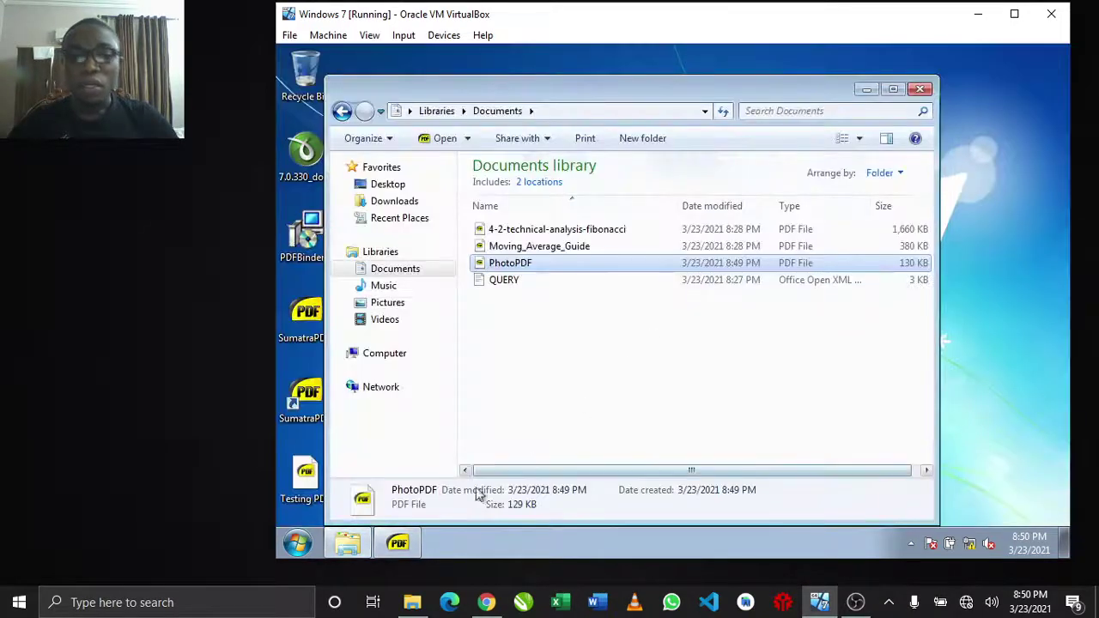
pyautogui.click(866, 89)
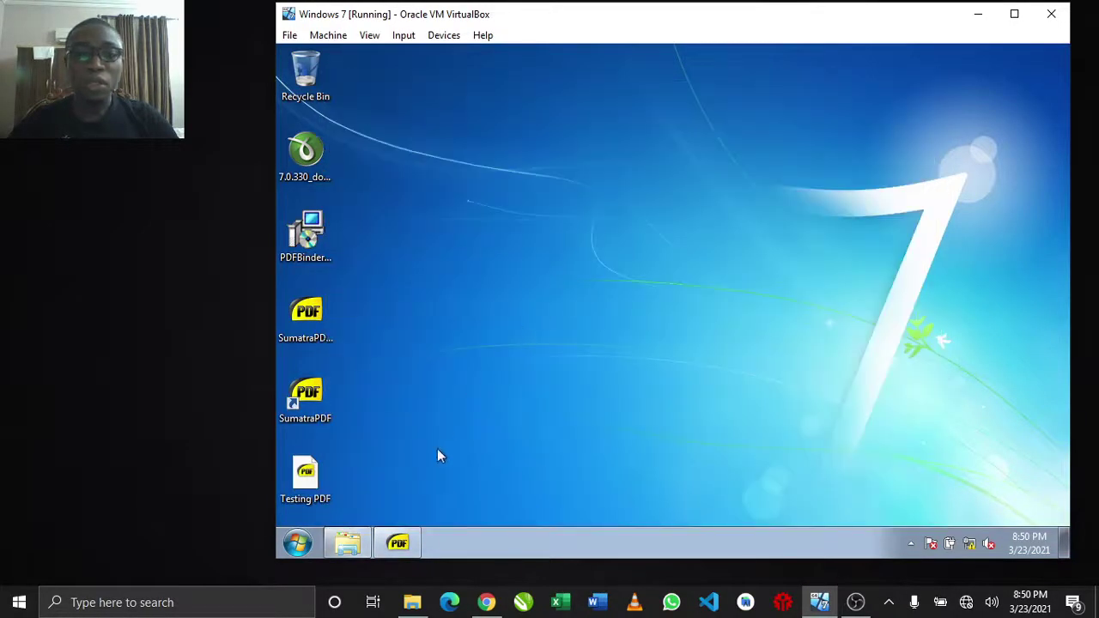
# Bring back the reader, view Testing PDF at fit-width zoom and PhotoPDF in turn, and minimize the reader
pyautogui.moveTo(391, 554)
pyautogui.click(438, 297)
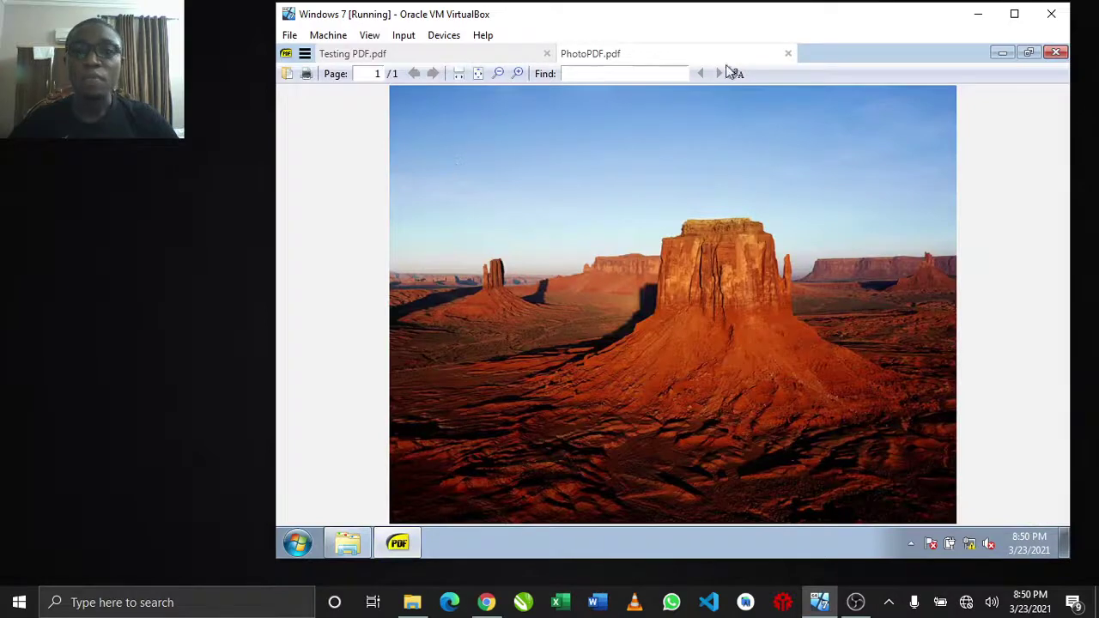
pyautogui.click(484, 54)
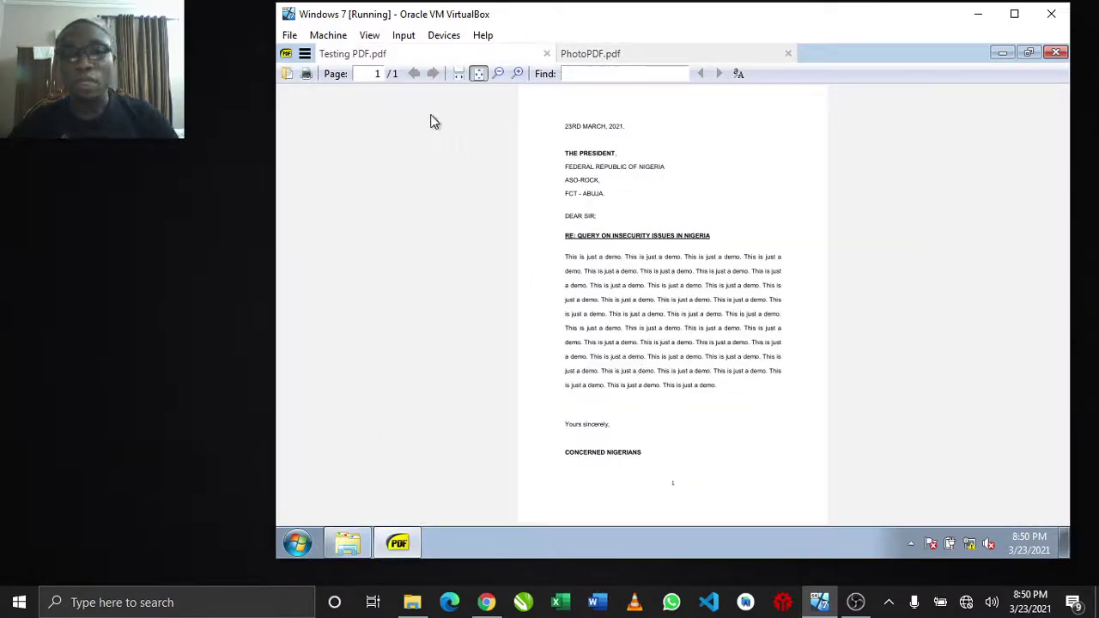
pyautogui.click(459, 75)
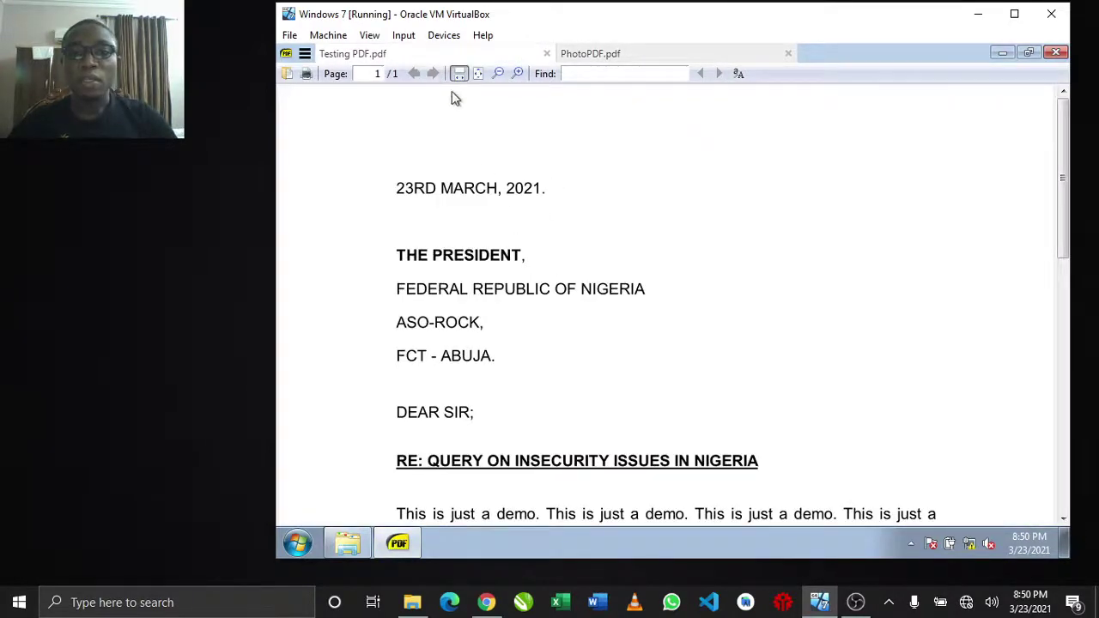
pyautogui.click(589, 54)
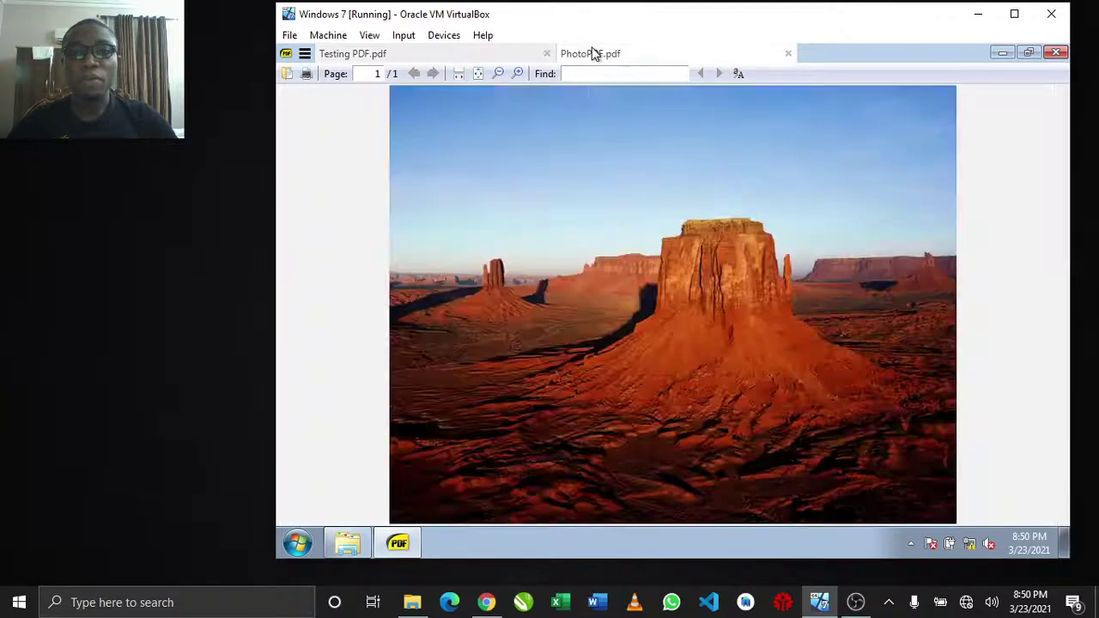
pyautogui.click(1002, 52)
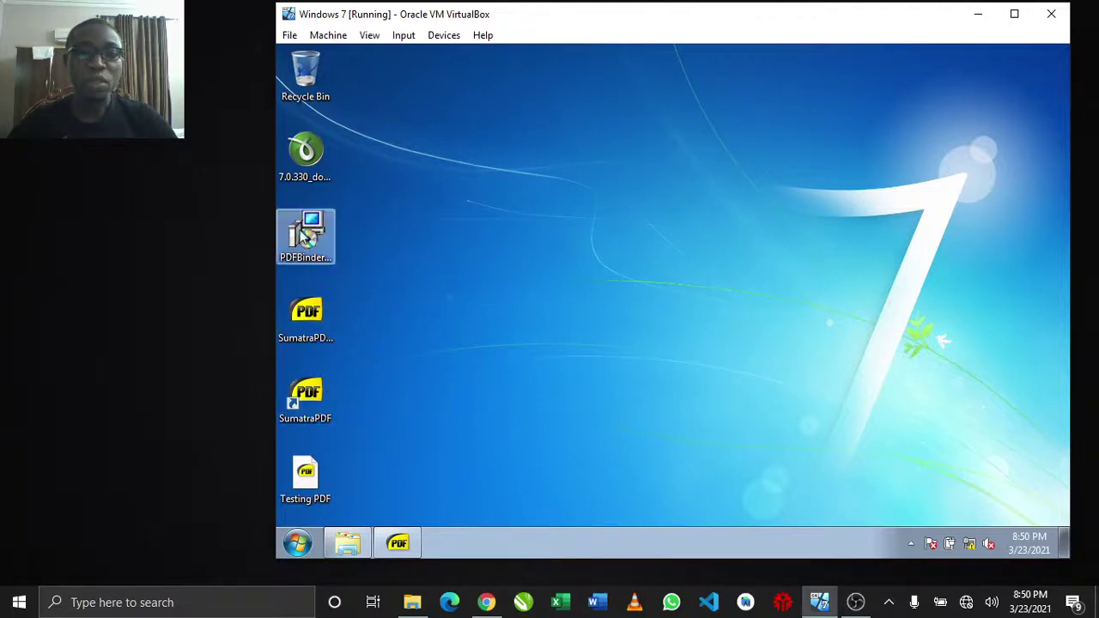
# Launch PDFBinder from the installed programs and move its window to a clear area of the desktop
pyautogui.click(301, 544)
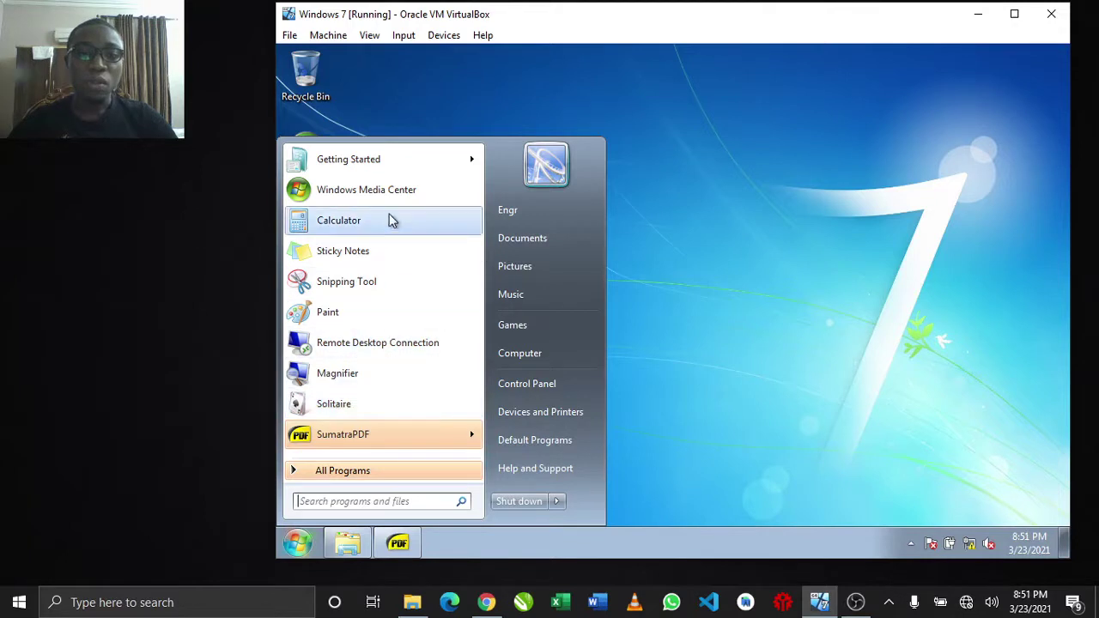
pyautogui.click(362, 479)
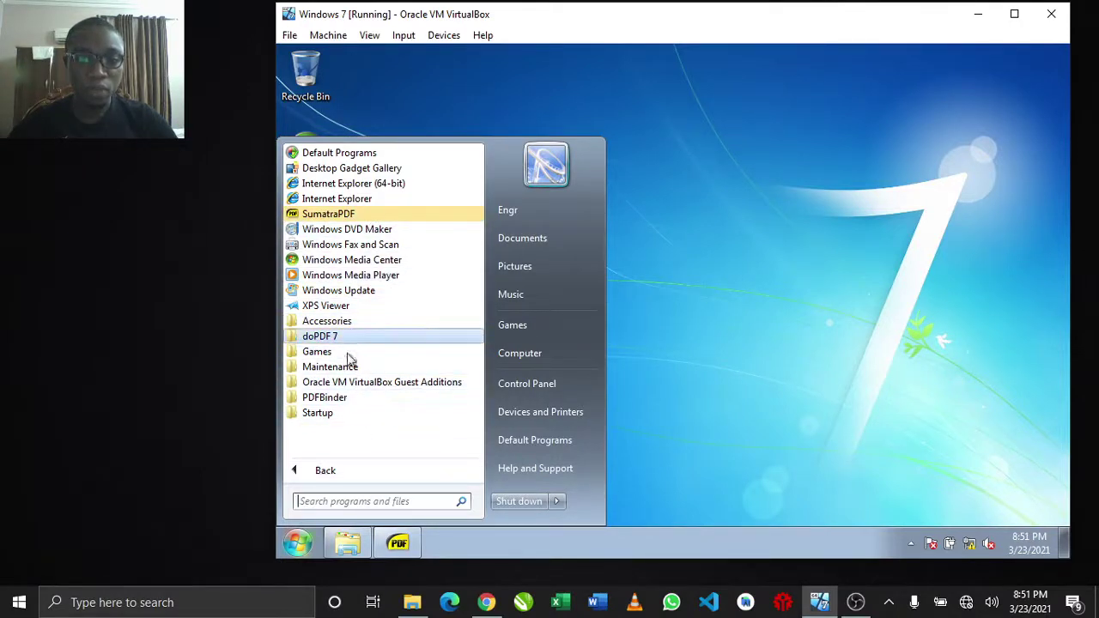
pyautogui.click(342, 398)
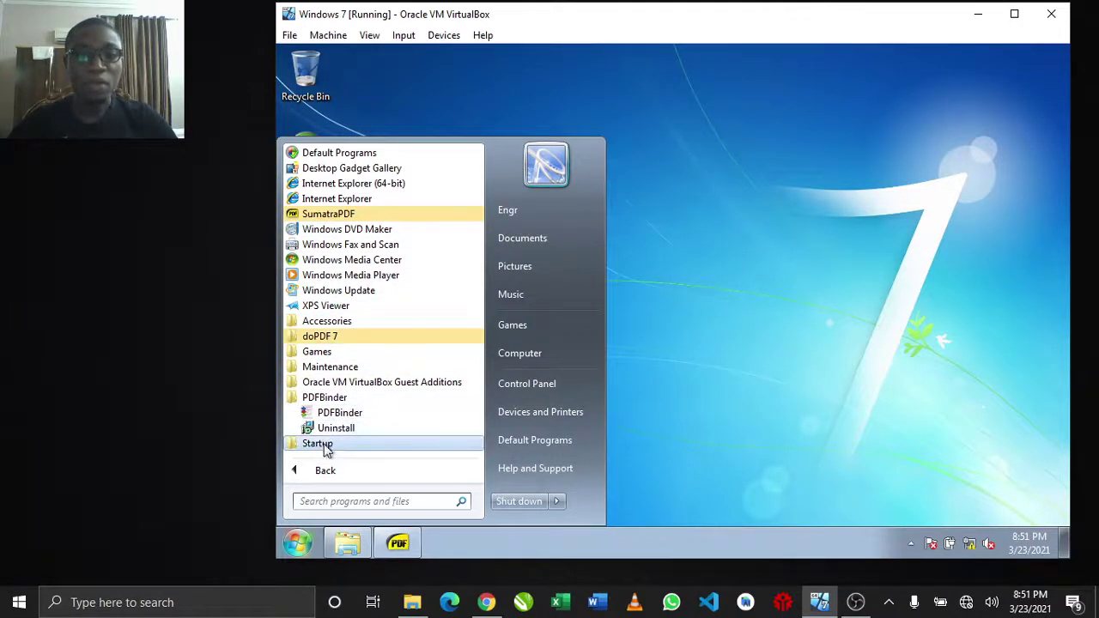
pyautogui.click(346, 418)
pyautogui.moveTo(490, 114); pyautogui.dragTo(837, 105)
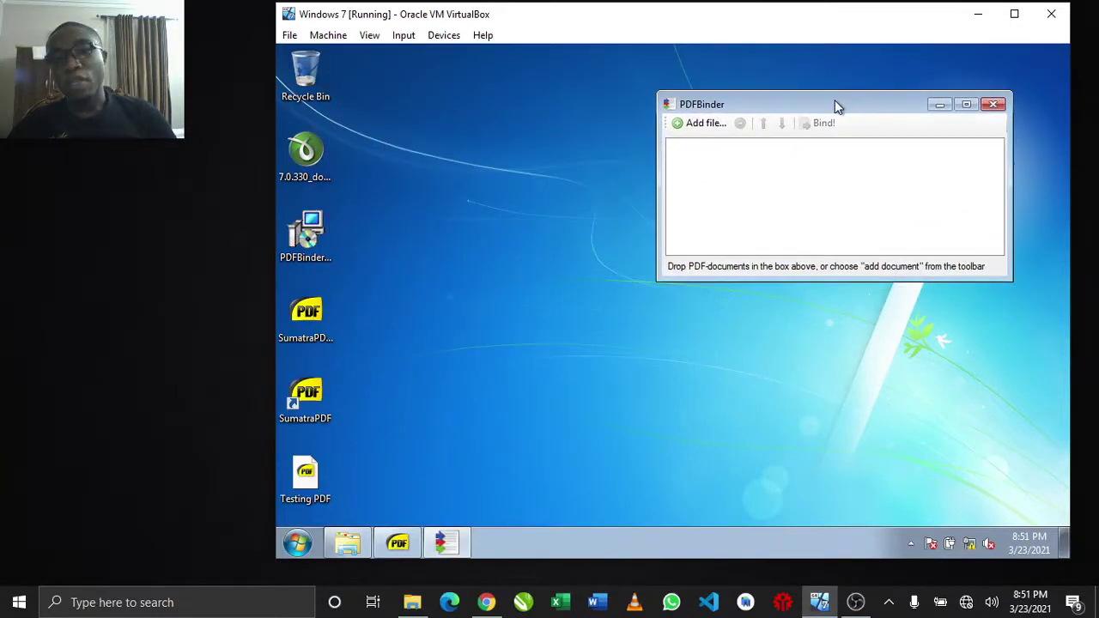
# Add Testing PDF from the Desktop to the PDFBinder file list
pyautogui.click(692, 127)
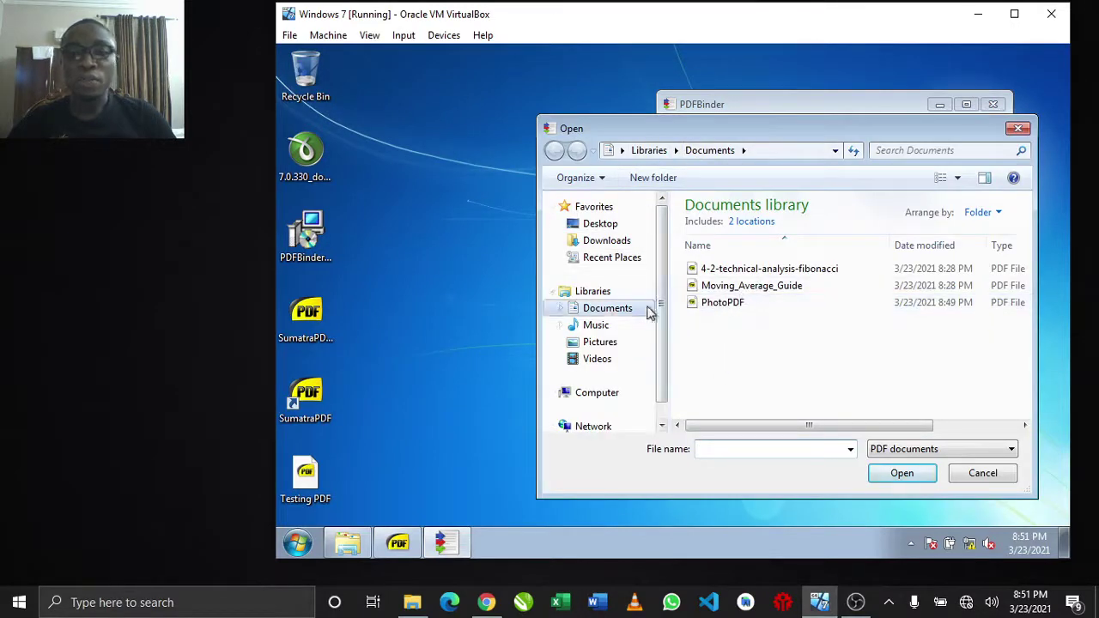
pyautogui.click(606, 225)
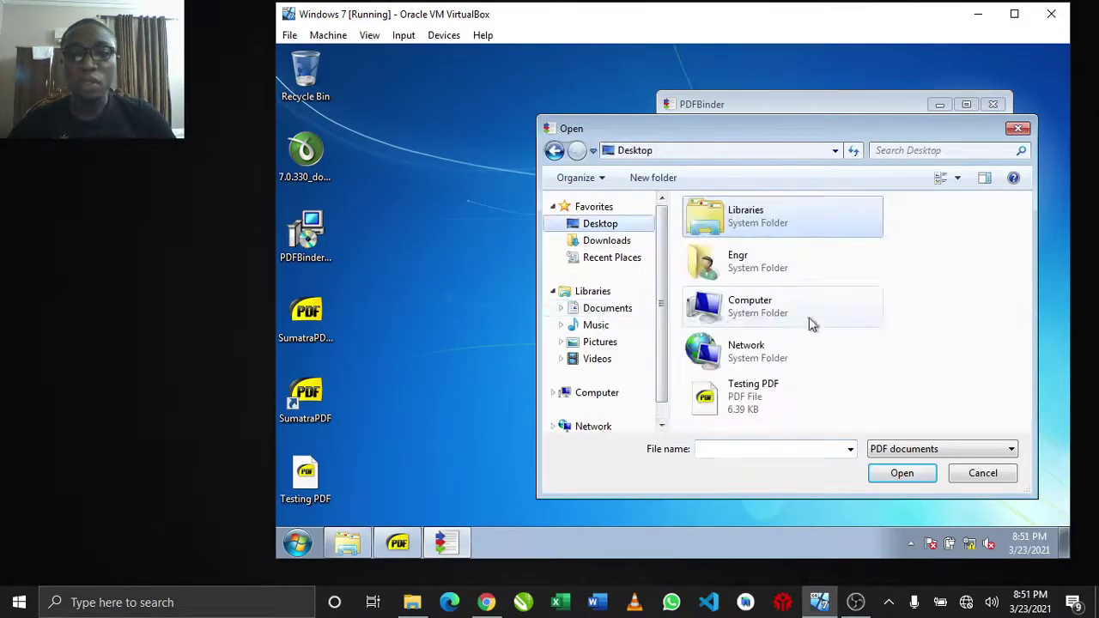
pyautogui.doubleClick(752, 400)
# Add PhotoPDF from the Documents library to the PDFBinder file list
pyautogui.click(709, 126)
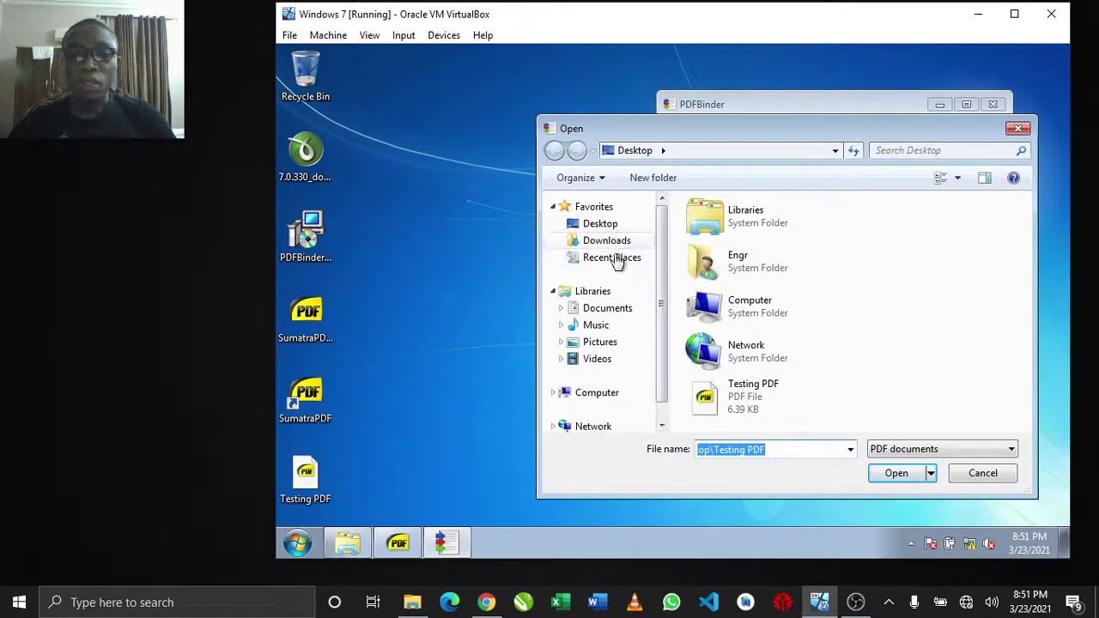
pyautogui.click(611, 309)
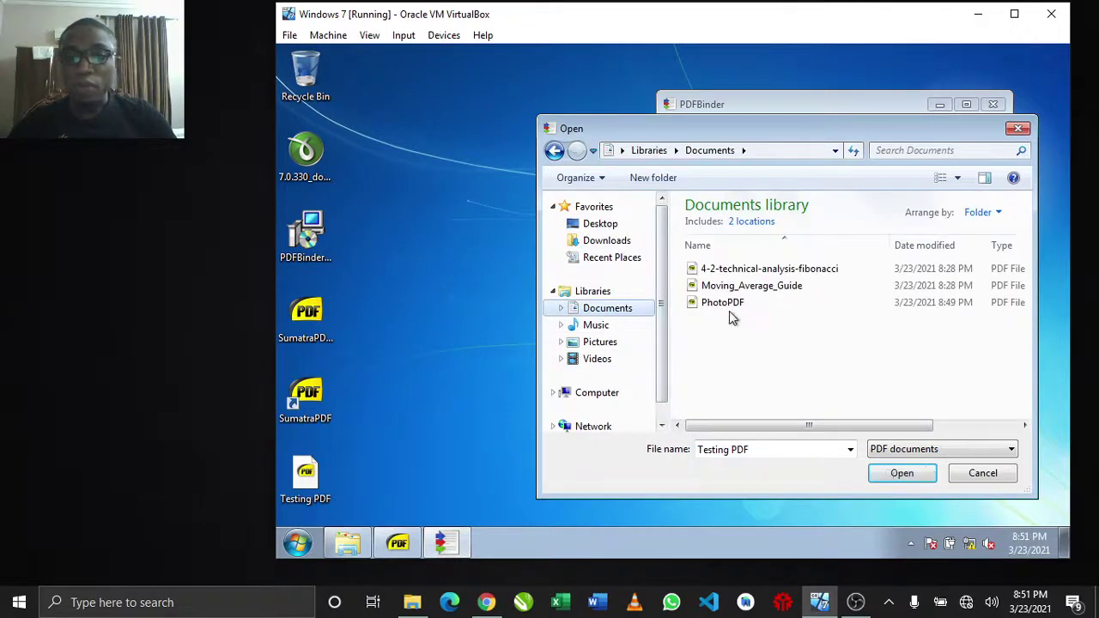
pyautogui.doubleClick(724, 307)
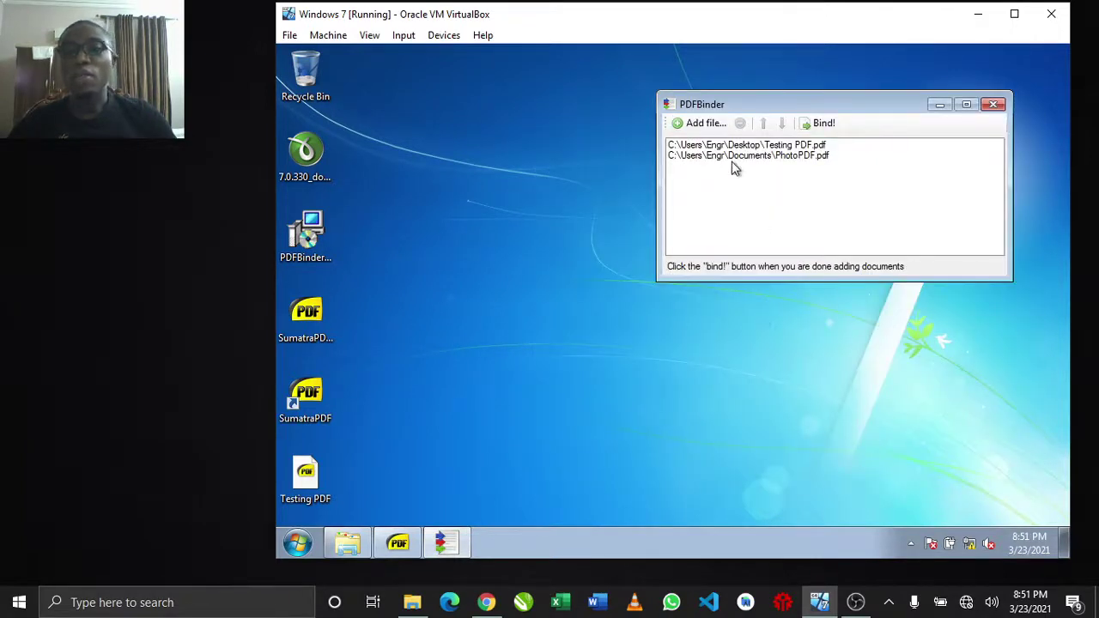
pyautogui.click(754, 160)
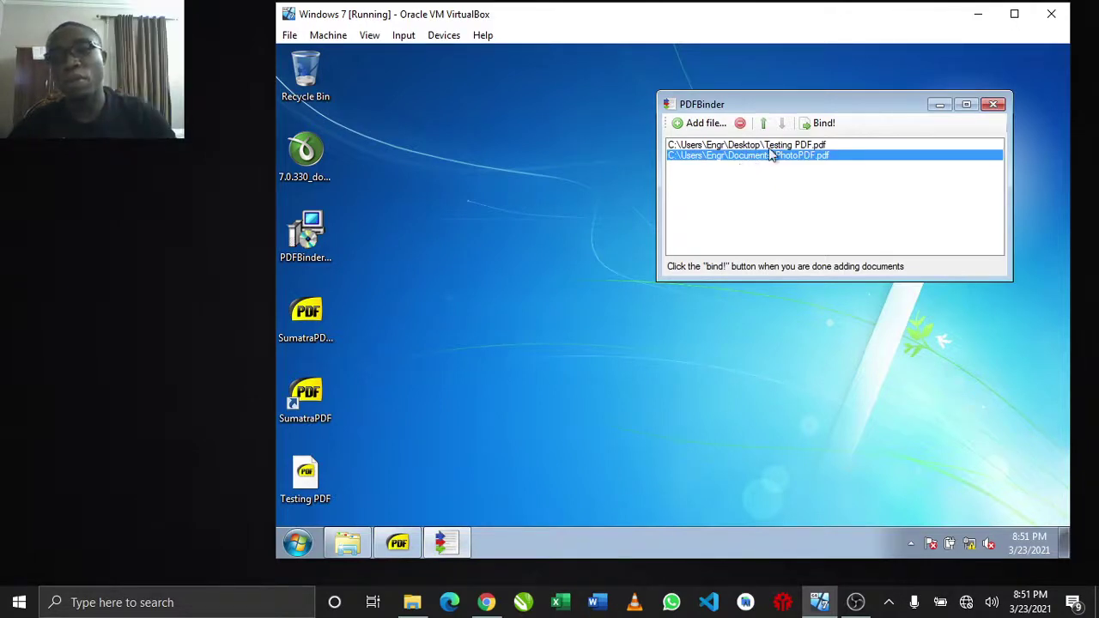
# Bind the listed PDFs into one file saved on the Desktop as jointPDF
pyautogui.click(820, 129)
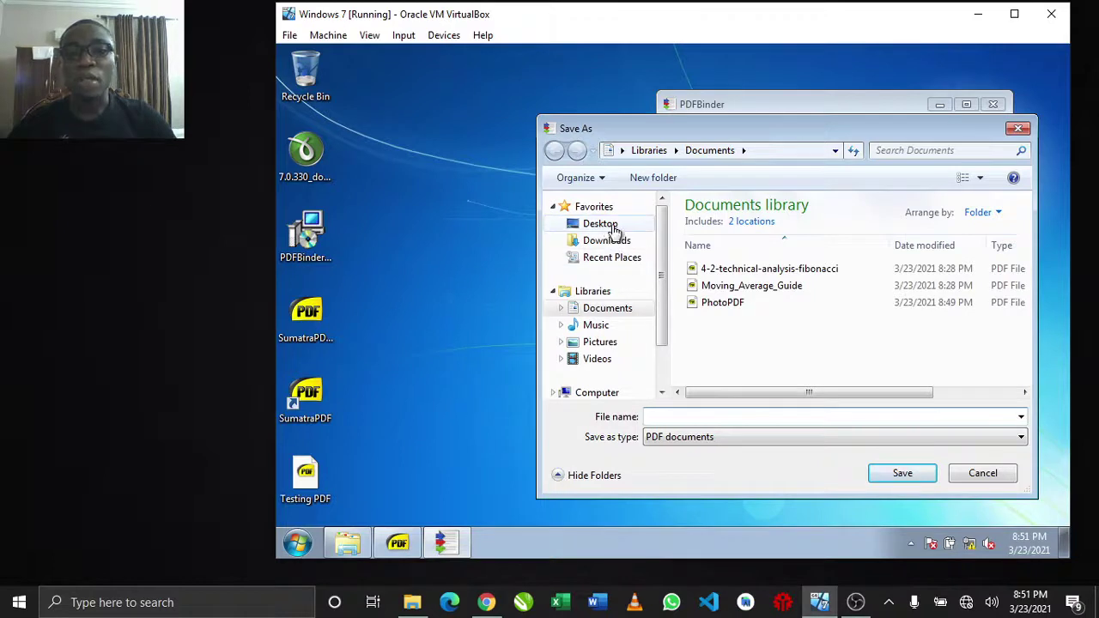
pyautogui.click(592, 223)
pyautogui.click(734, 421)
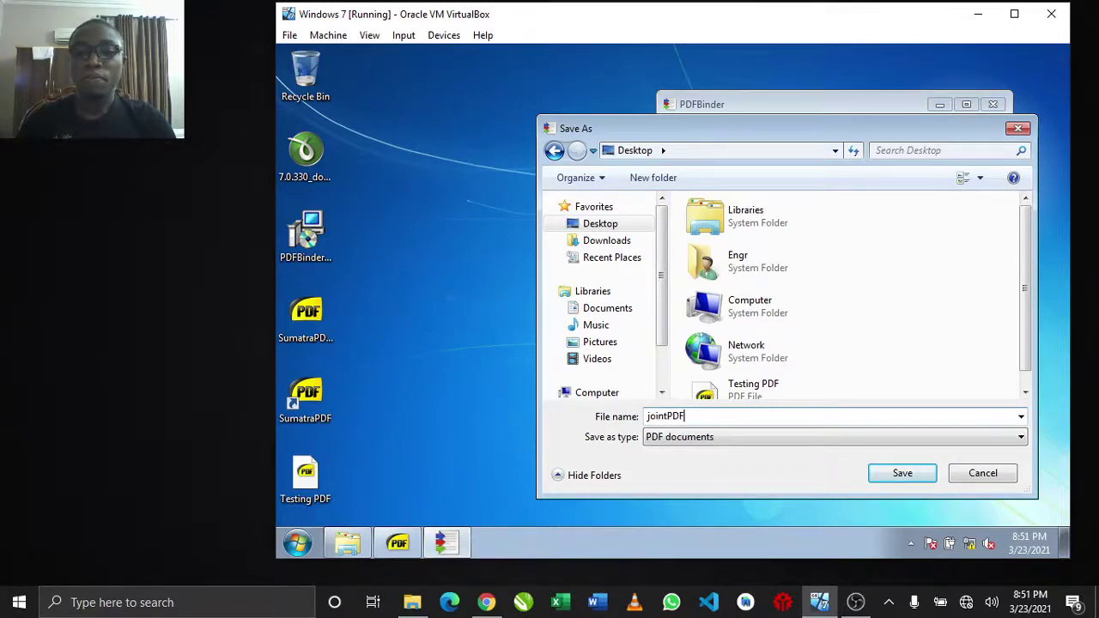
pyautogui.press('Return')
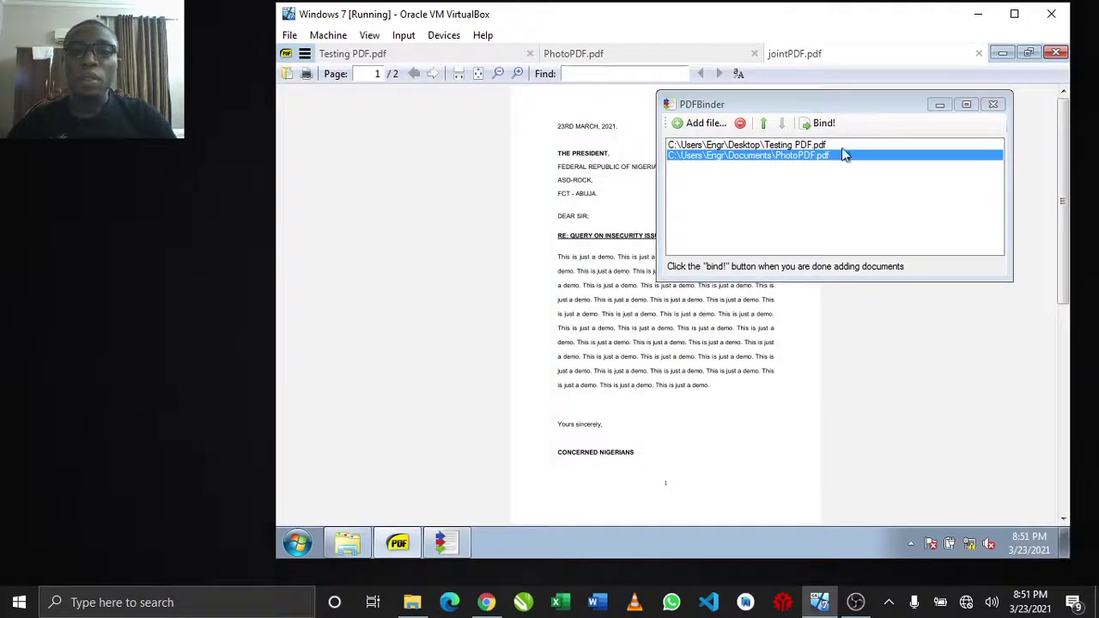
# Minimize PDFBinder, glance over jointPDF in the reader, and close the Testing PDF and PhotoPDF documents
pyautogui.click(939, 104)
pyautogui.scroll(-1, 745, 150)
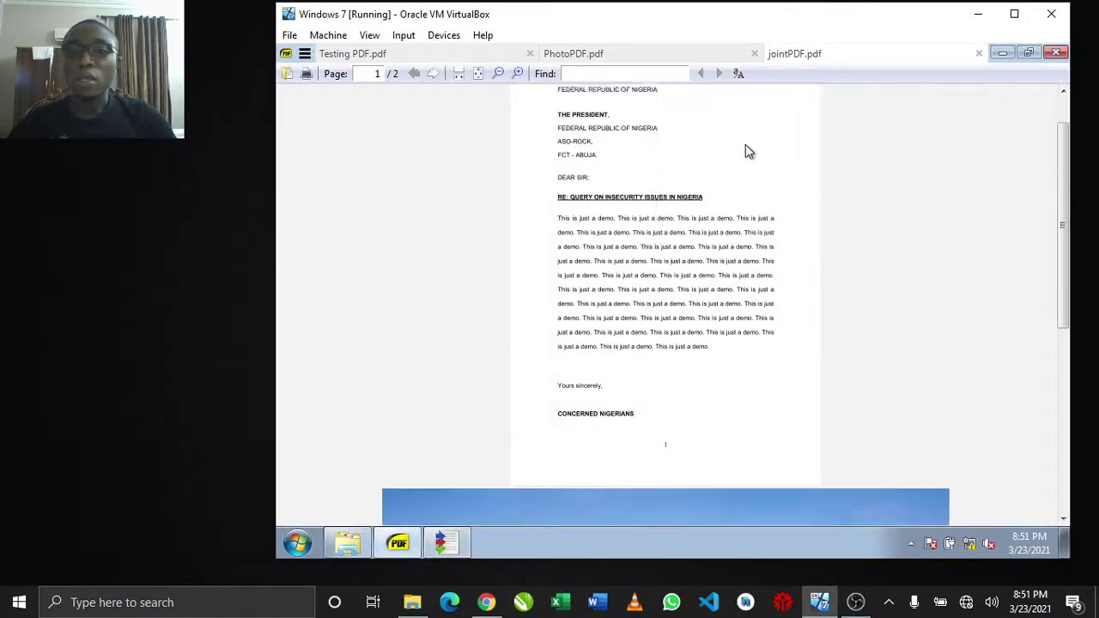
pyautogui.scroll(-4, 742, 155)
pyautogui.scroll(4, 741, 157)
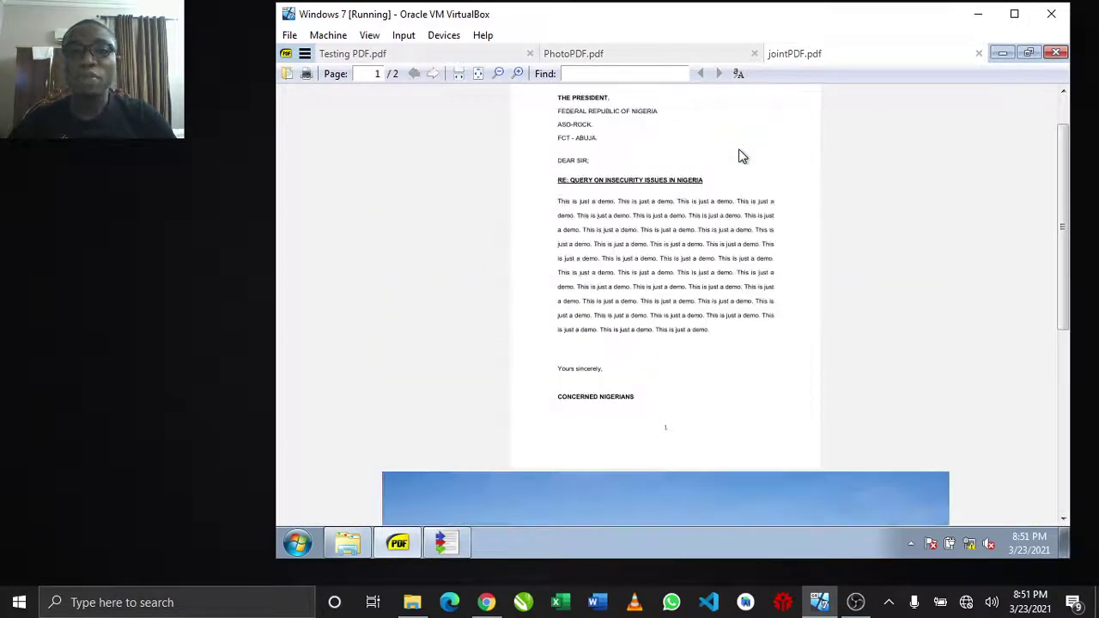
pyautogui.scroll(1, 742, 156)
pyautogui.moveTo(773, 57); pyautogui.dragTo(601, 54)
pyautogui.click(546, 53)
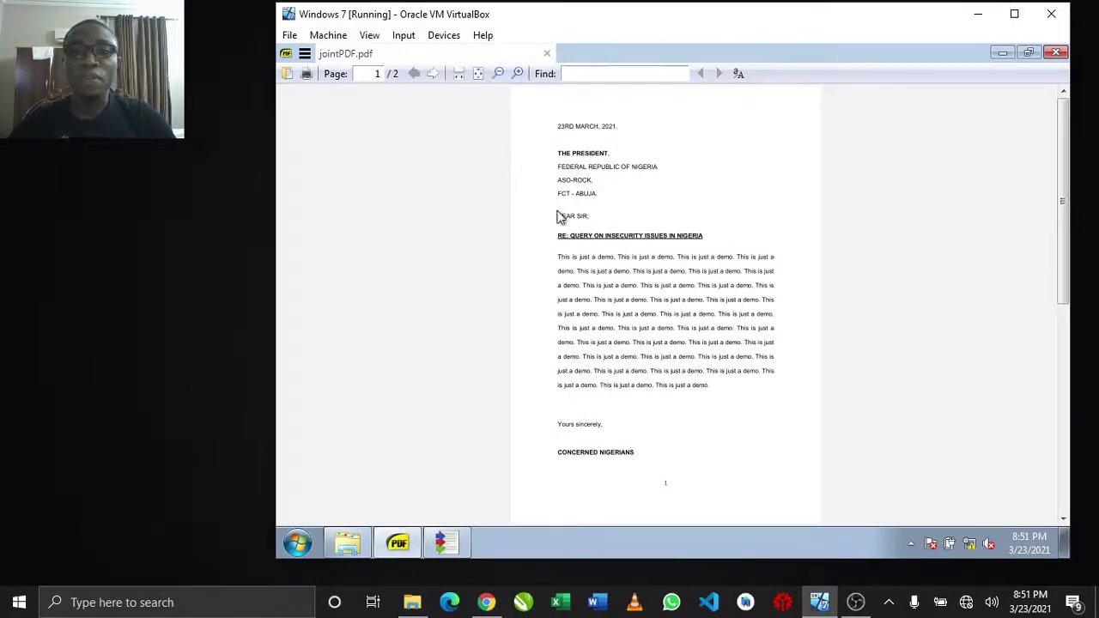
# Check both pages of jointPDF, close it, and minimize the reader
pyautogui.scroll(-3, 580, 216)
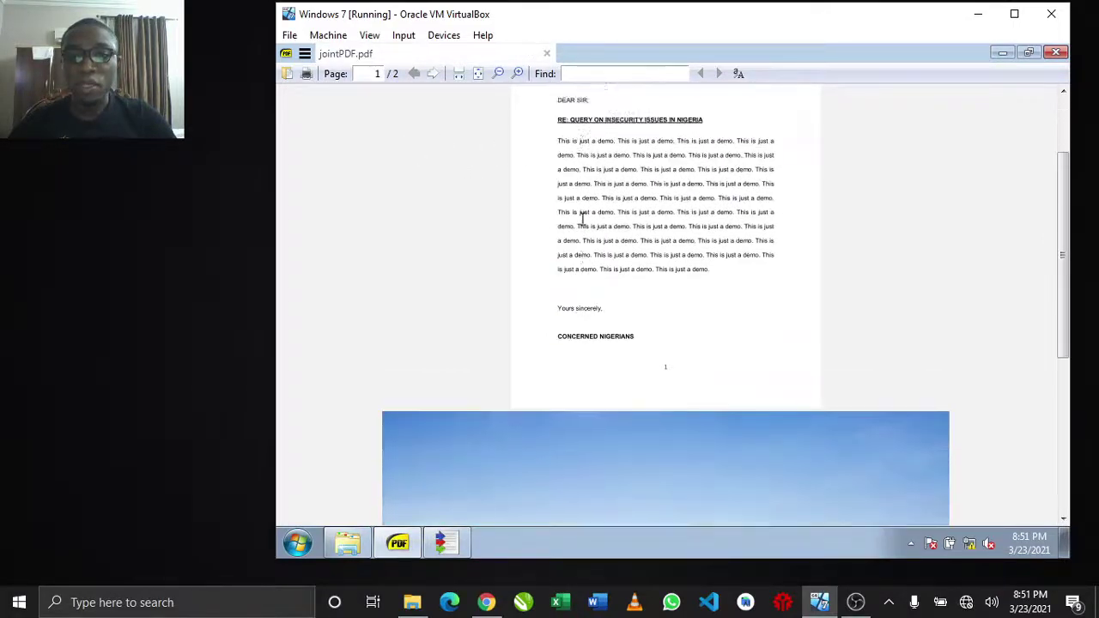
pyautogui.scroll(3, 583, 219)
pyautogui.scroll(-5, 605, 210)
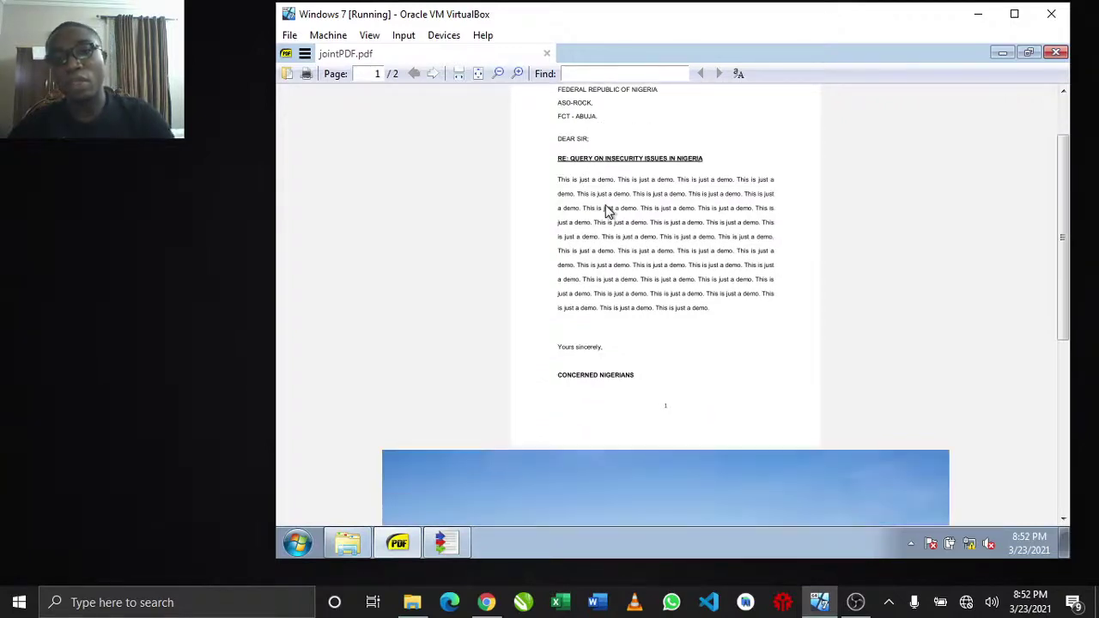
pyautogui.scroll(-3, 608, 211)
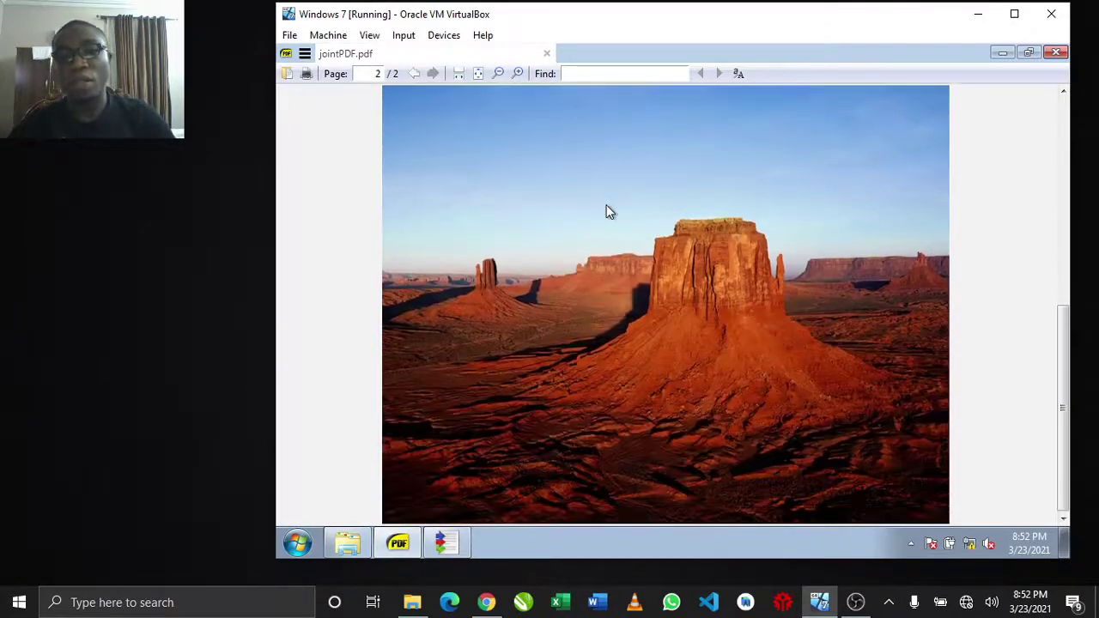
pyautogui.scroll(5, 770, 386)
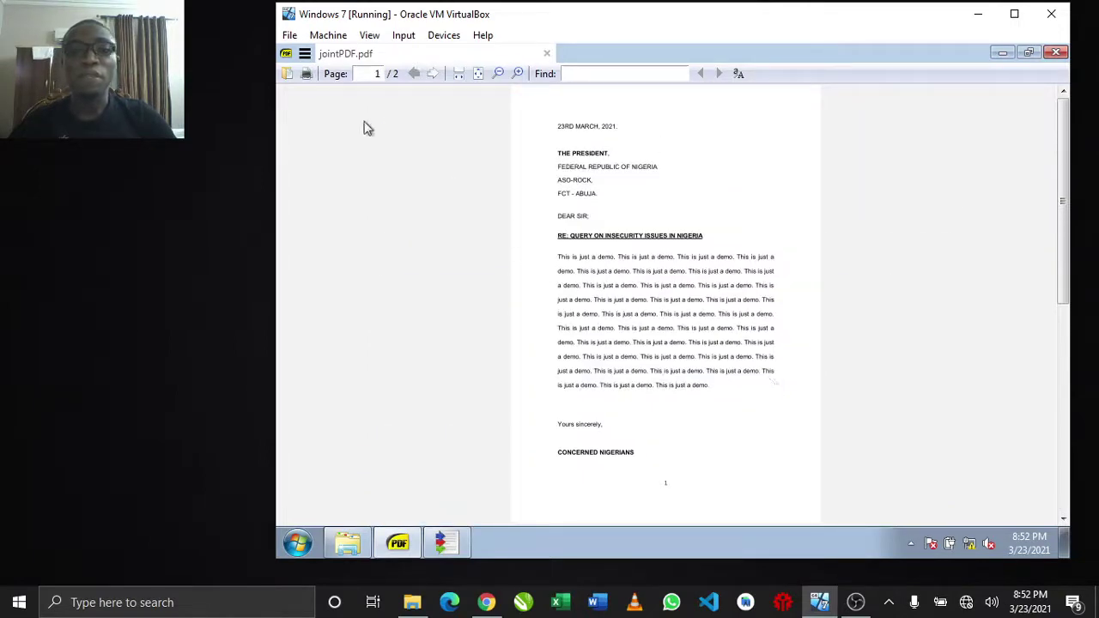
pyautogui.click(546, 53)
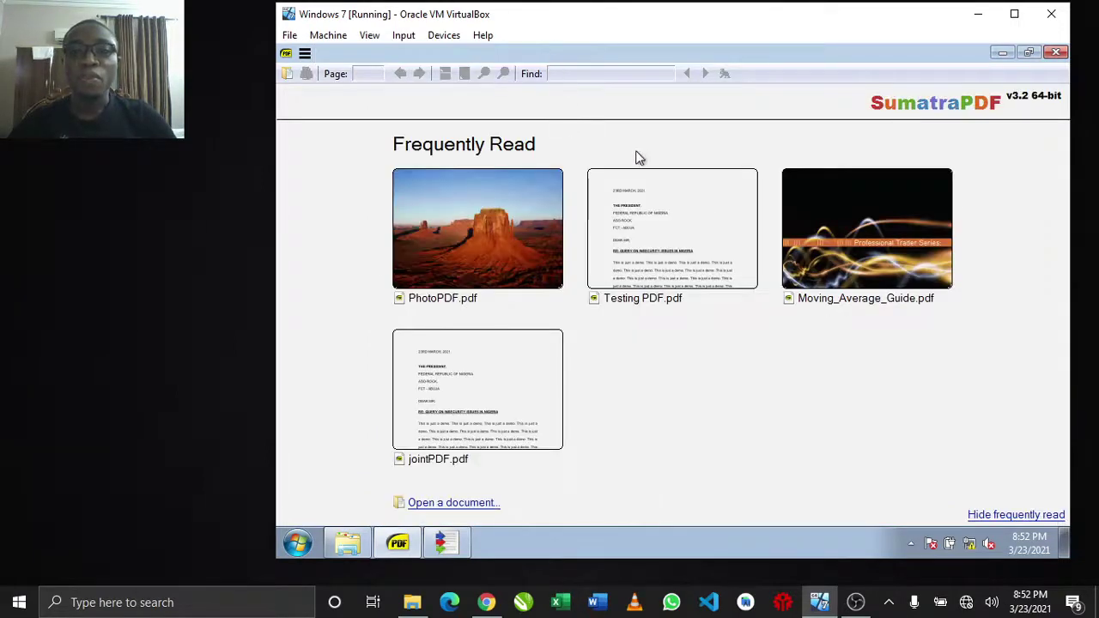
pyautogui.click(1001, 53)
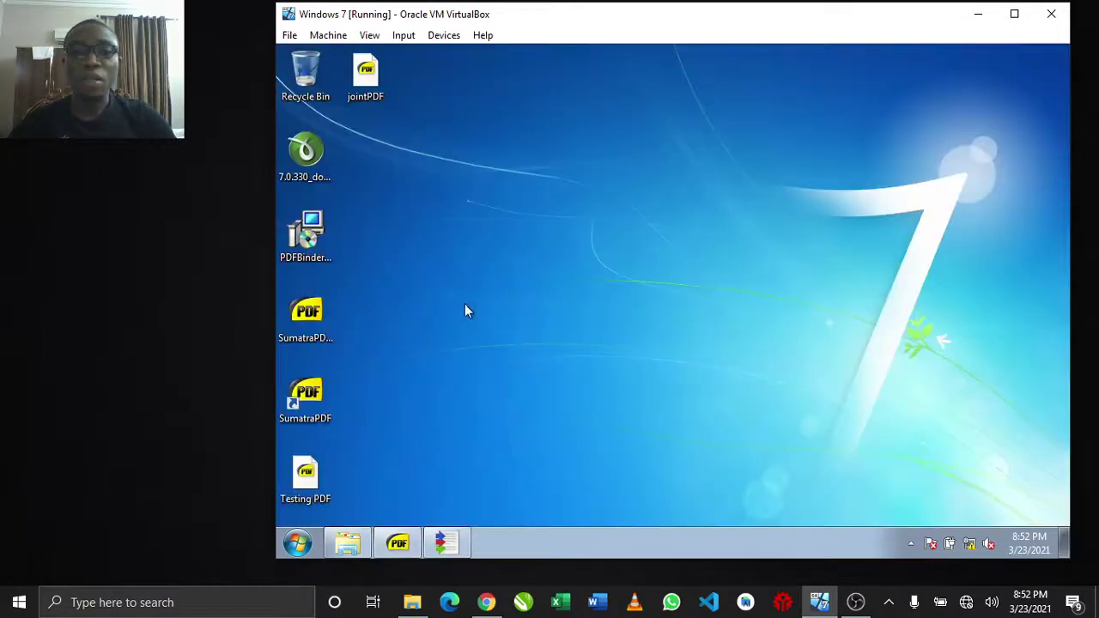
# Move the jointPDF and Testing PDF files from the desktop to the Recycle Bin
pyautogui.click(328, 477)
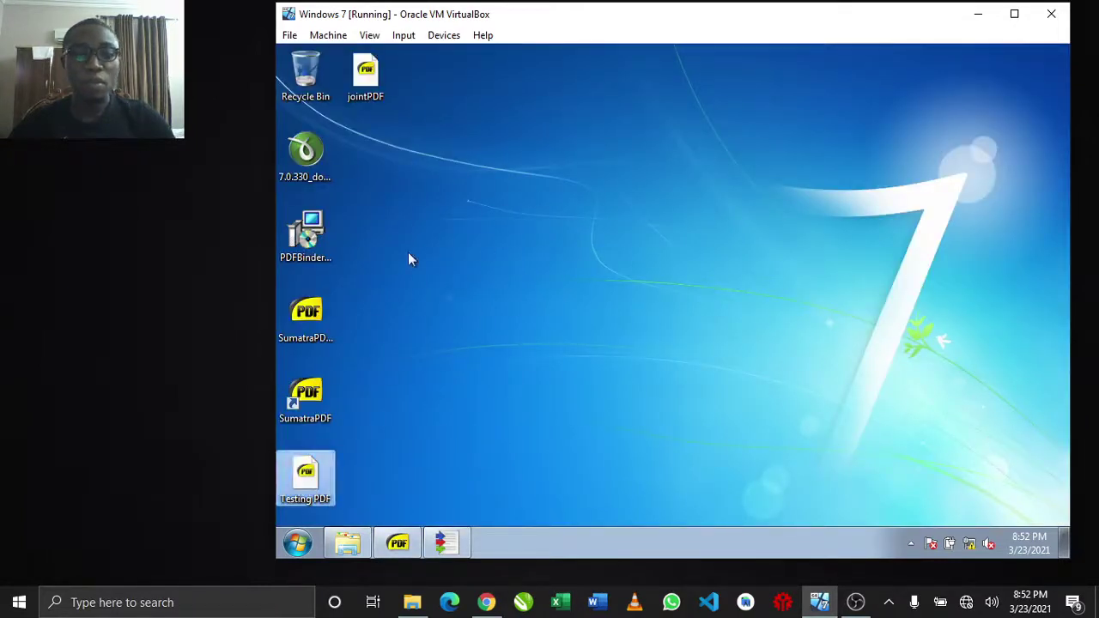
pyautogui.click(369, 86)
pyautogui.moveTo(468, 454); pyautogui.dragTo(292, 515)
pyautogui.moveTo(313, 467); pyautogui.dragTo(378, 364)
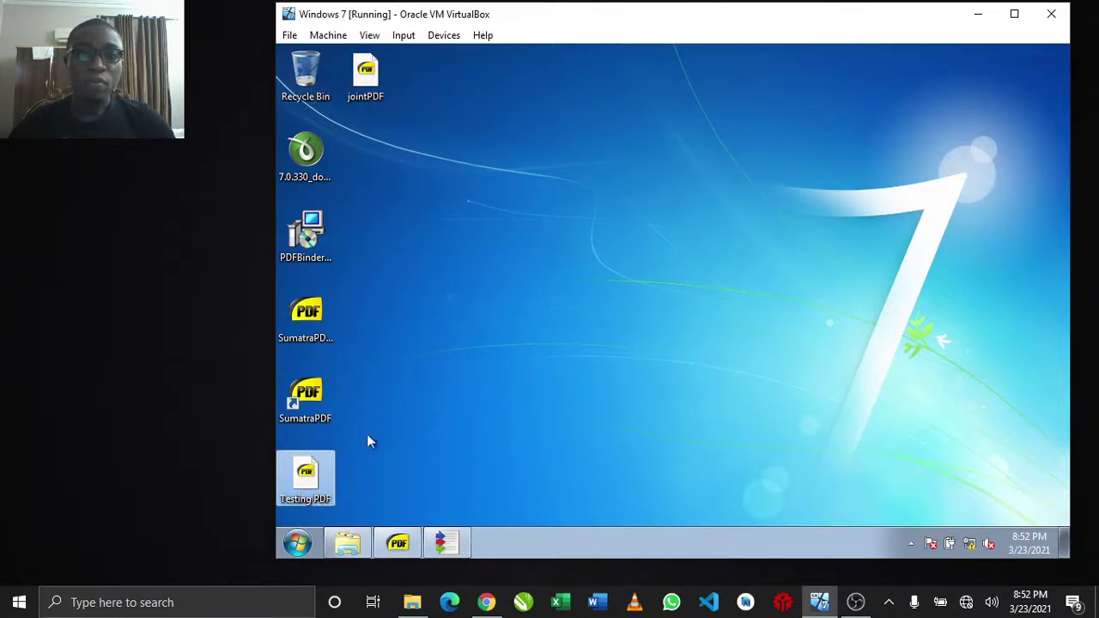
pyautogui.moveTo(322, 481); pyautogui.dragTo(303, 75)
# Move PhotoPDF and QUERY from the Documents library to the Recycle Bin, shifting the folder window to uncover it
pyautogui.click(347, 539)
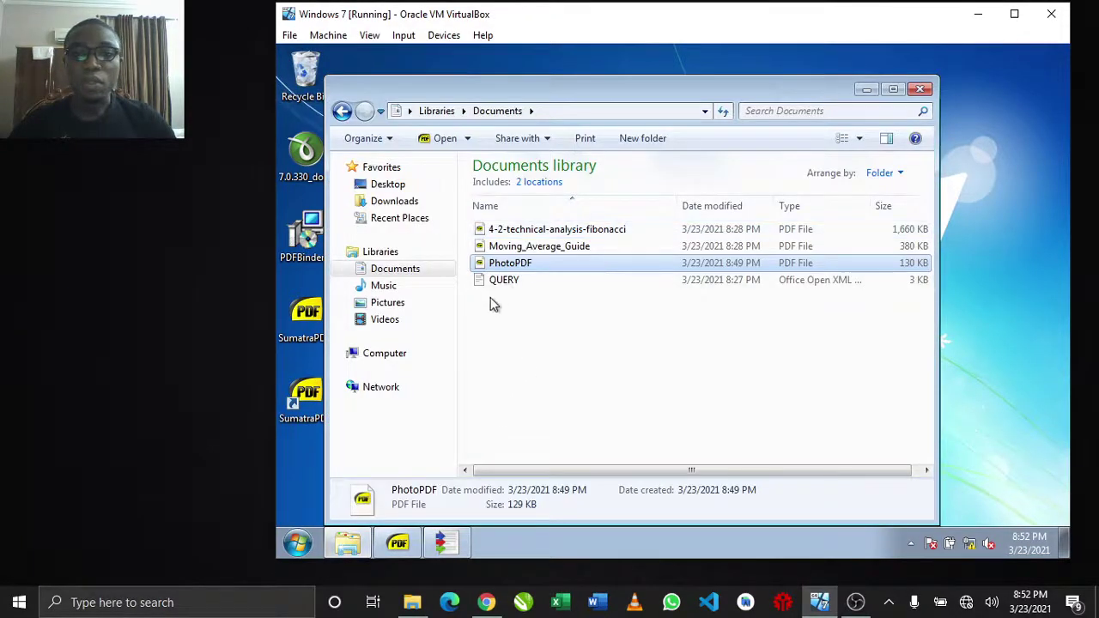
pyautogui.moveTo(529, 295); pyautogui.dragTo(495, 269)
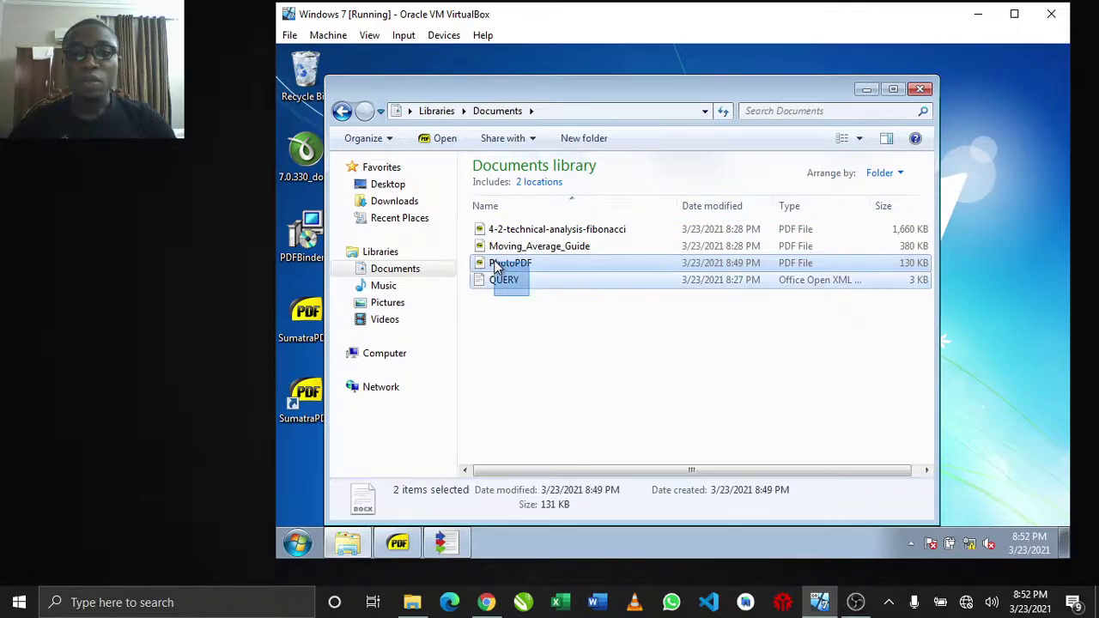
pyautogui.moveTo(633, 103); pyautogui.dragTo(741, 98)
pyautogui.moveTo(623, 262); pyautogui.dragTo(331, 112)
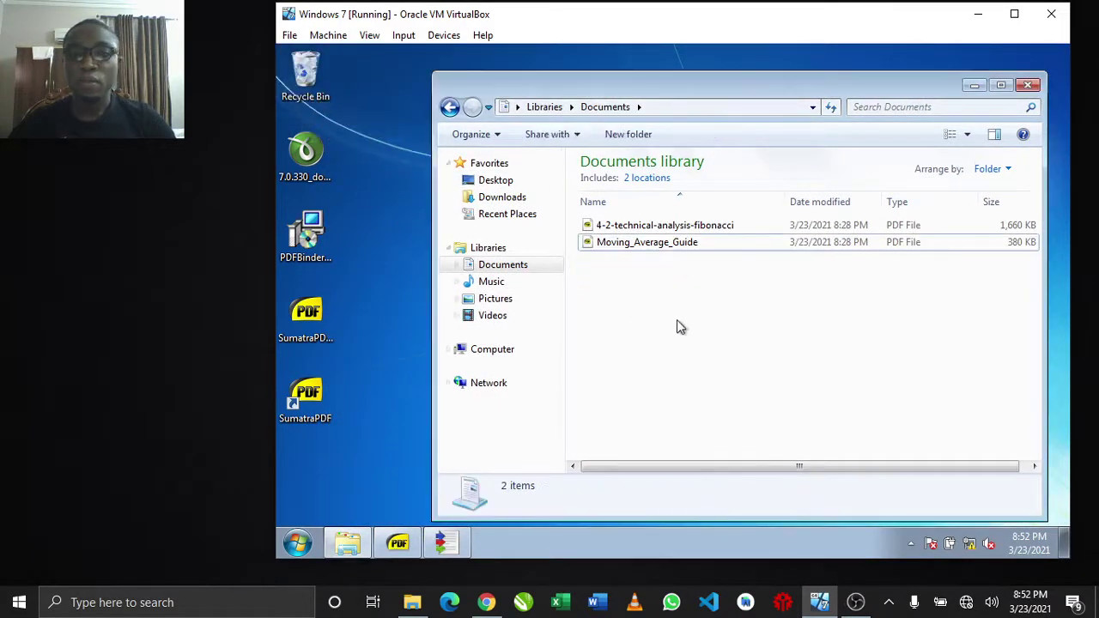
# Open 4-2-technical-analysis-fibonacci from the Documents library, skim through its pages, and minimize the reader
pyautogui.doubleClick(650, 226)
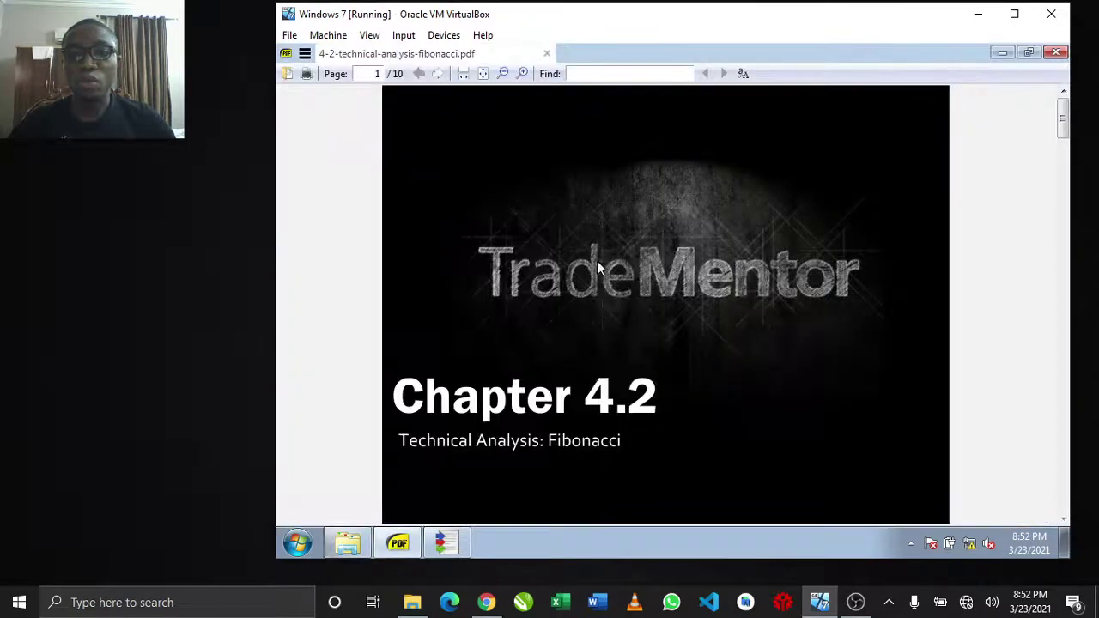
pyautogui.scroll(-3, 658, 275)
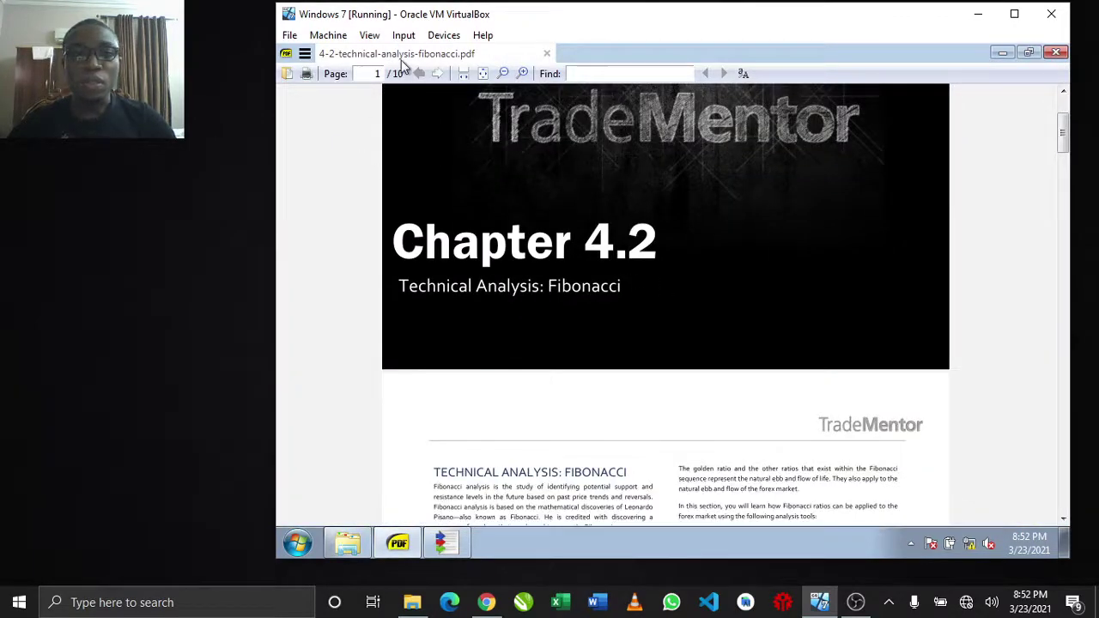
pyautogui.scroll(-15, 630, 338)
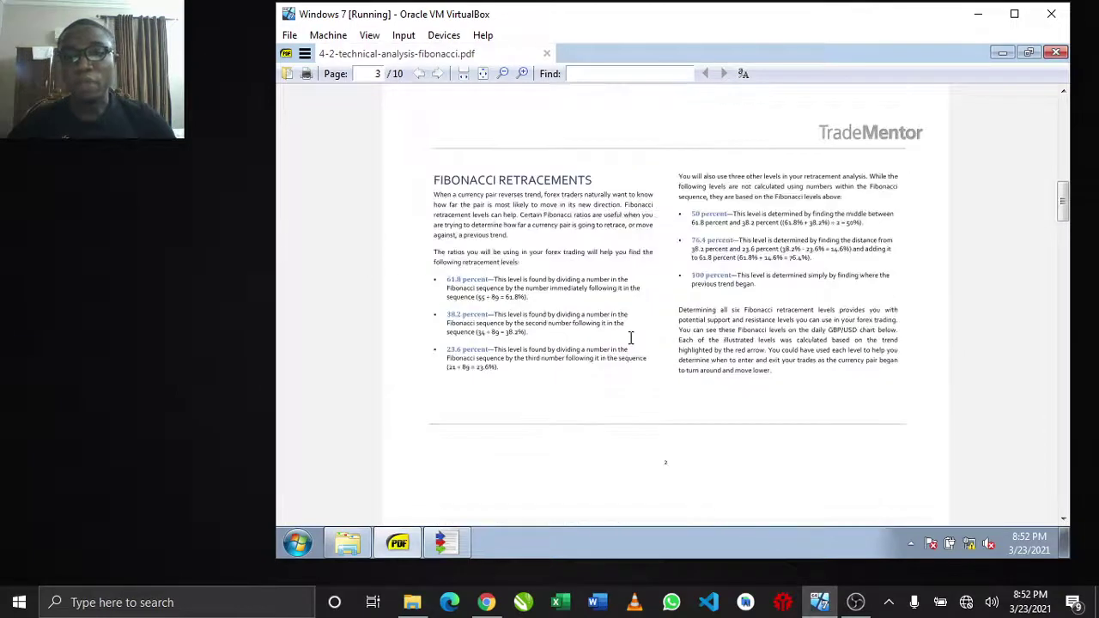
pyautogui.scroll(-20, 630, 338)
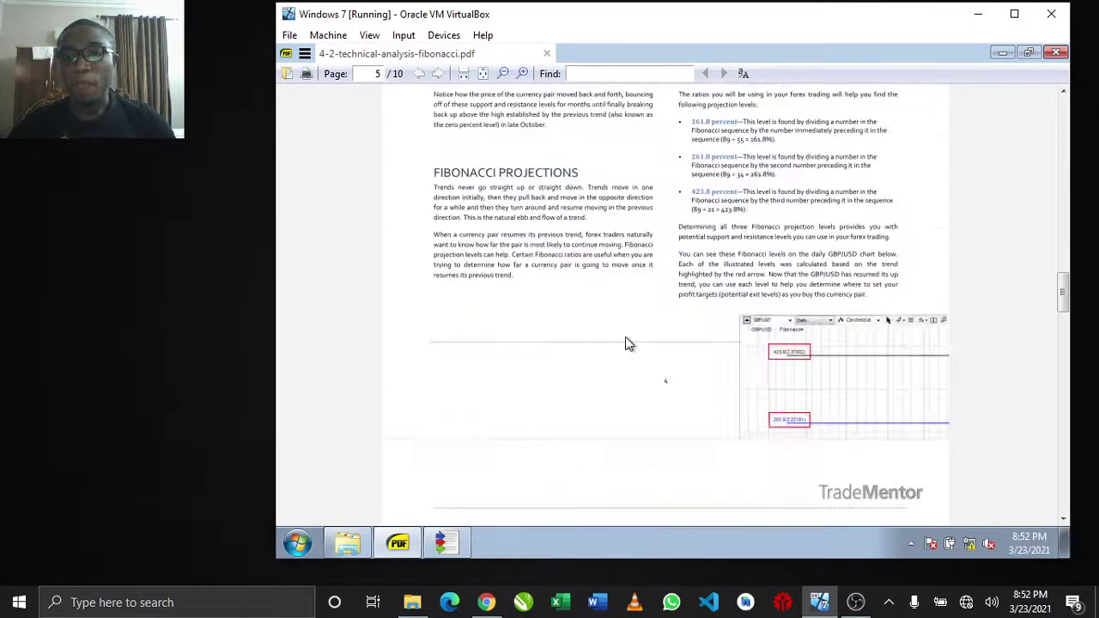
pyautogui.scroll(-20, 625, 342)
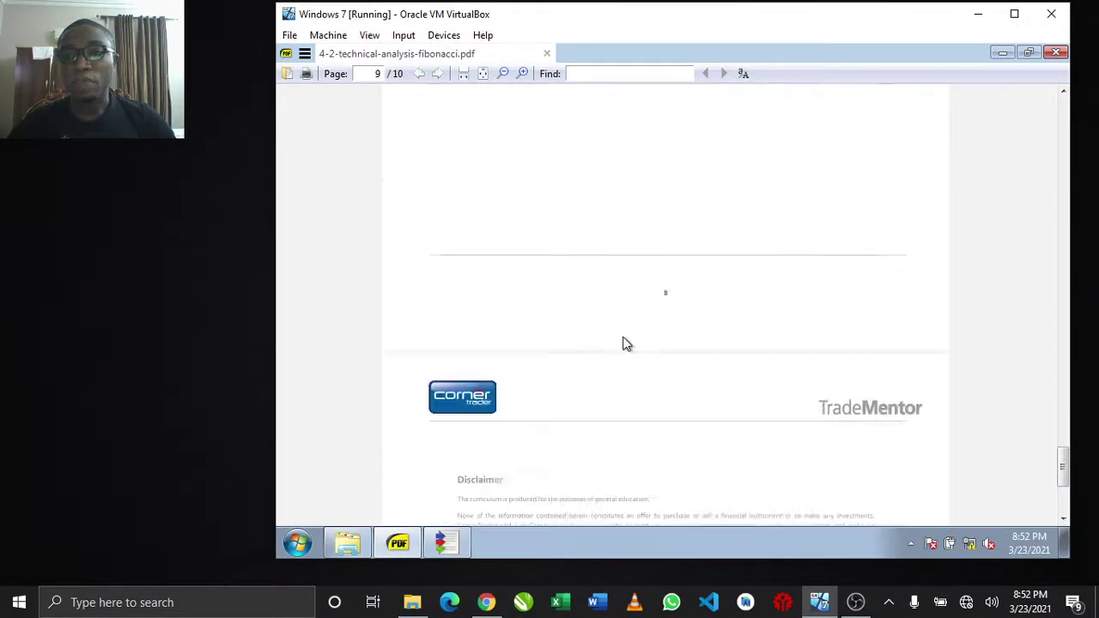
pyautogui.scroll(8, 625, 343)
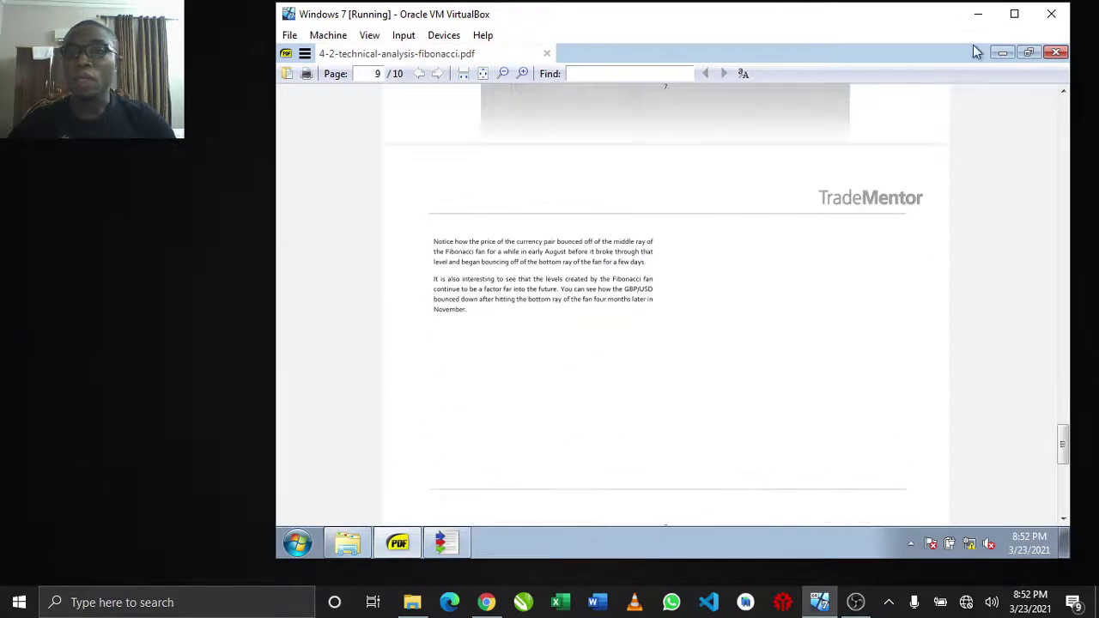
pyautogui.click(1002, 52)
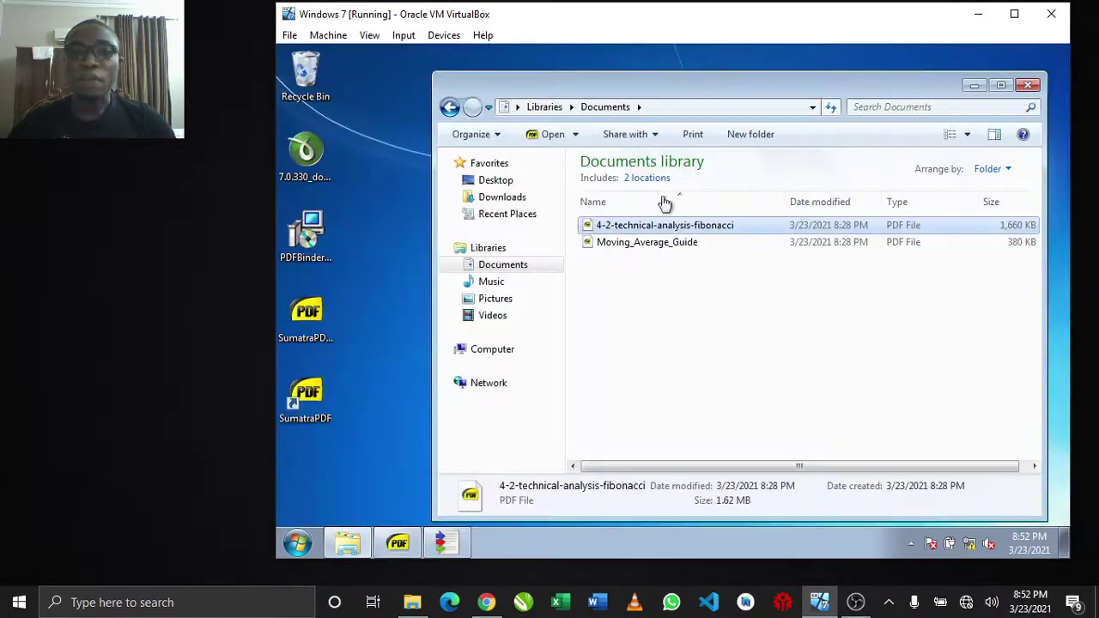
# Open Moving_Average_Guide and skim its pages, then minimize the reader and close the folder window
pyautogui.doubleClick(619, 243)
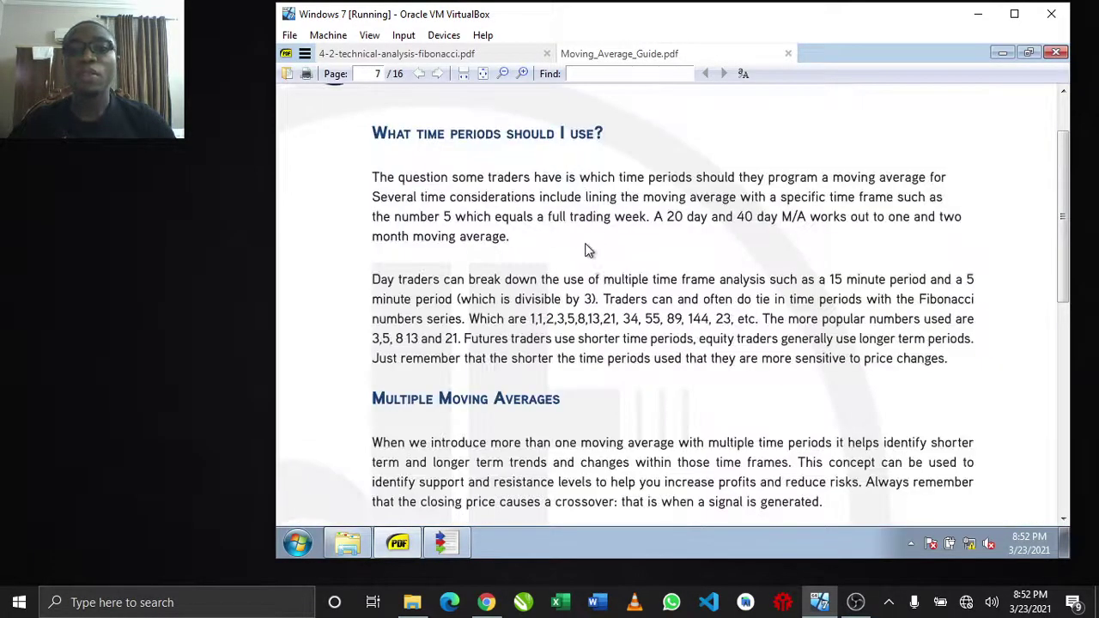
pyautogui.scroll(-15, 464, 183)
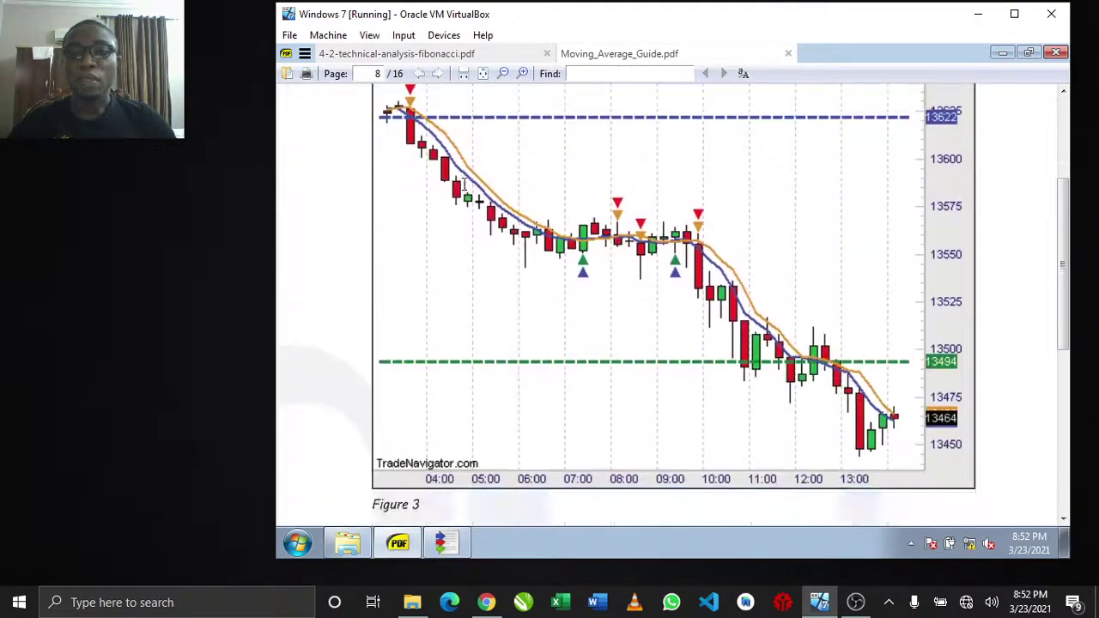
pyautogui.scroll(5, 464, 182)
pyautogui.scroll(5, 413, 112)
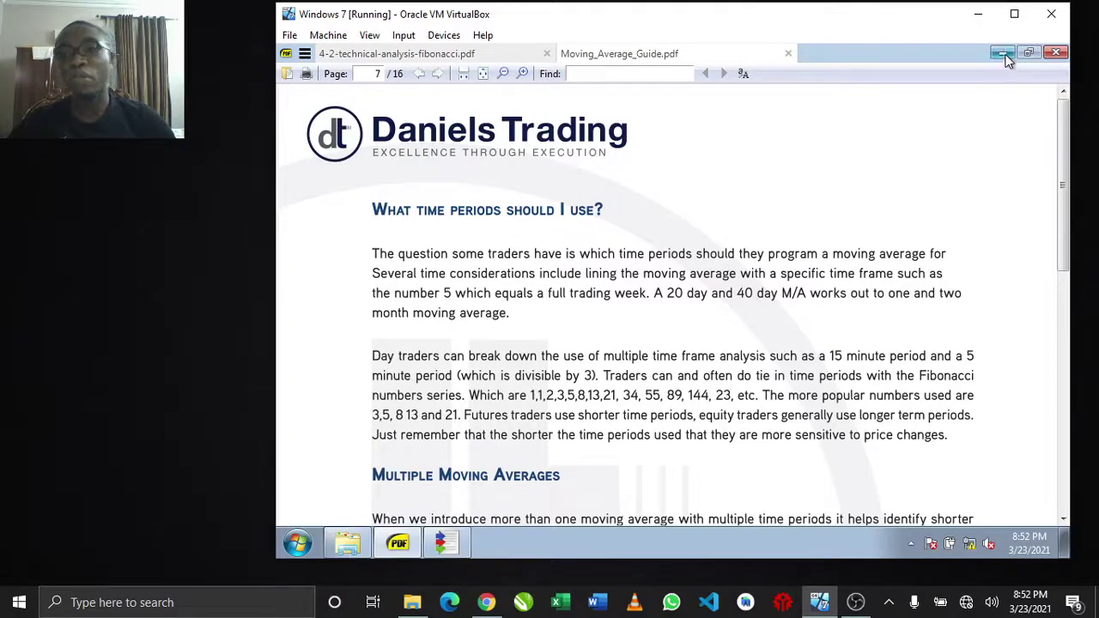
pyautogui.click(1008, 60)
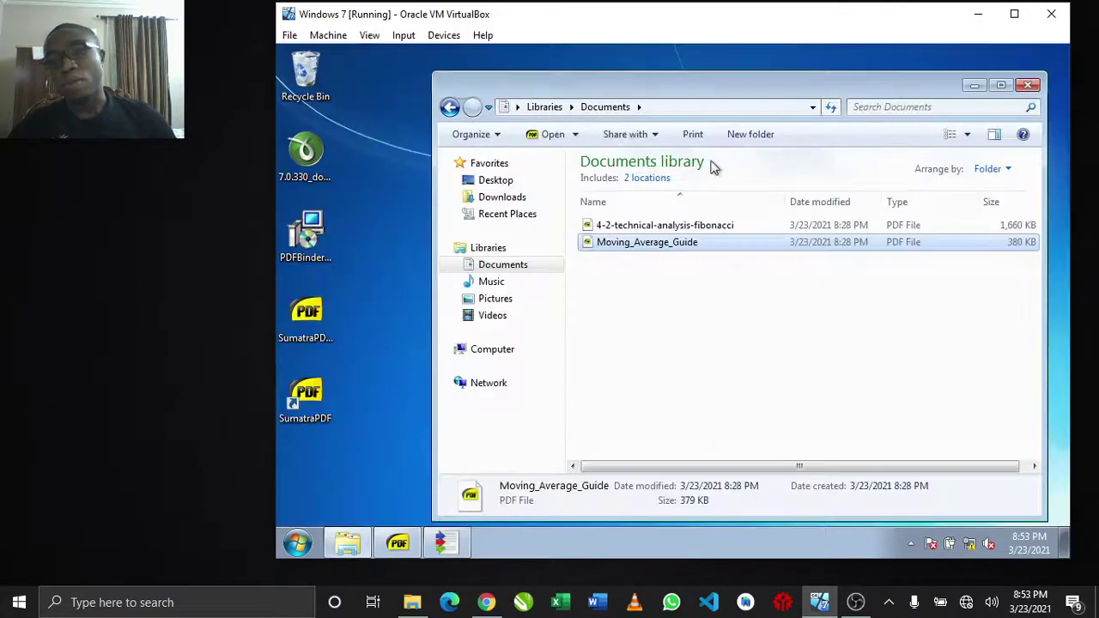
pyautogui.click(1027, 85)
# Switch to PDFBinder and remove the PhotoPDF and Testing PDF entries from its file list
pyautogui.click(446, 541)
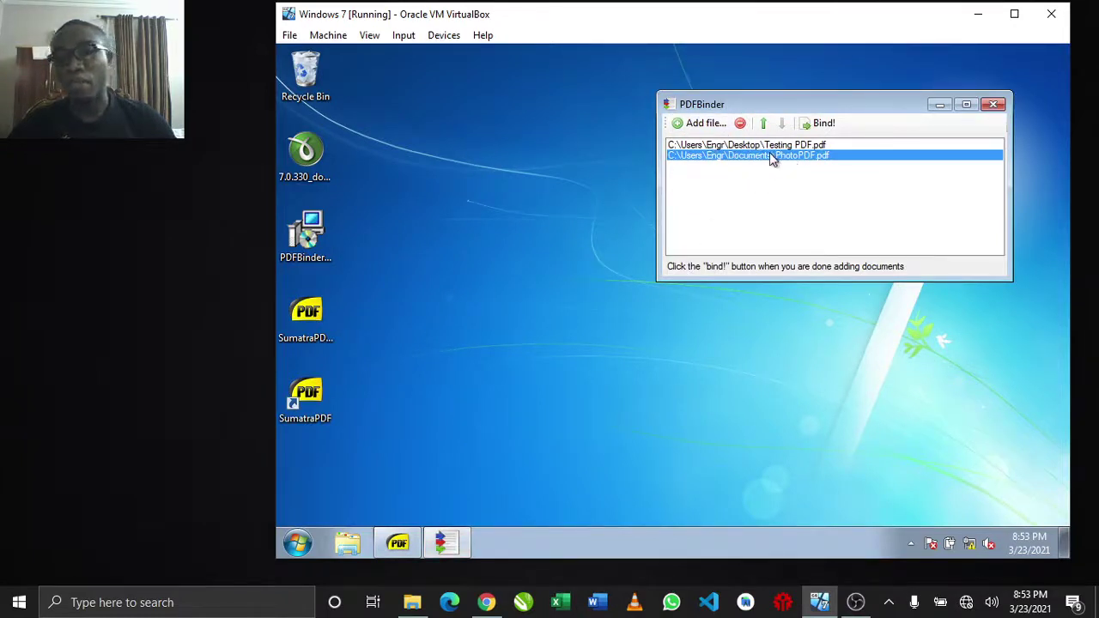
pyautogui.click(741, 123)
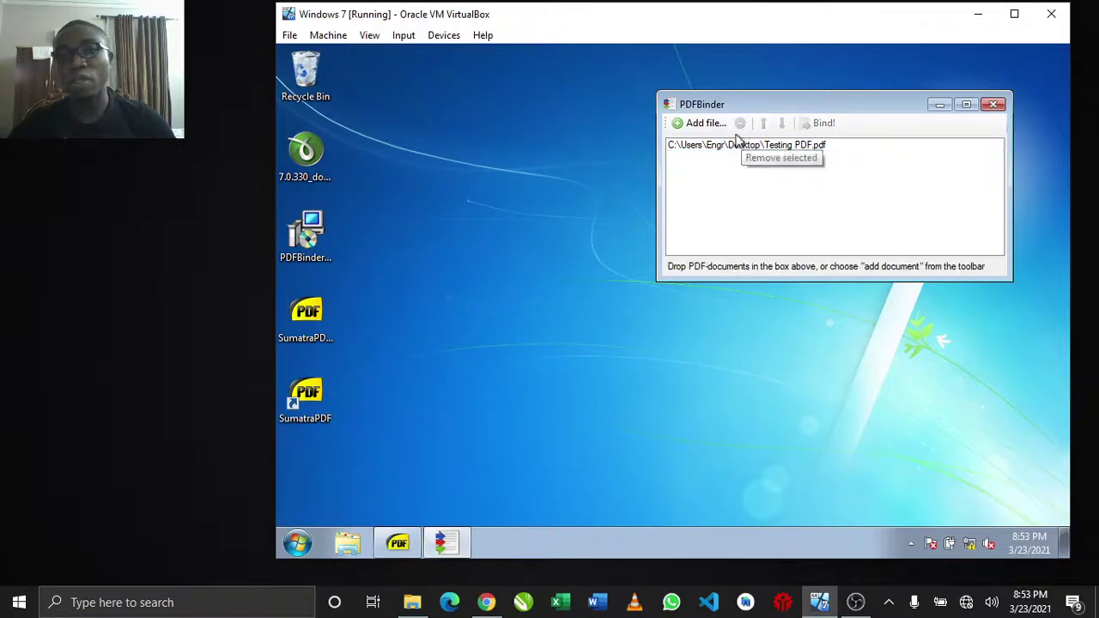
pyautogui.click(748, 150)
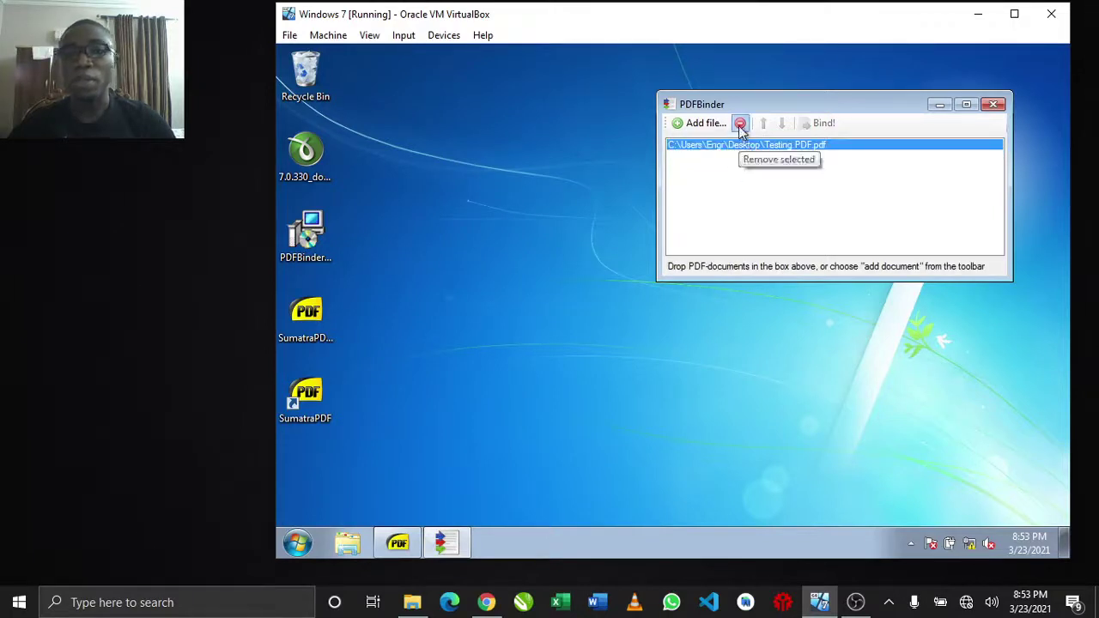
pyautogui.click(740, 123)
# Add 4-2-technical-analysis-fibonacci from the Documents library to the list of files for binding
pyautogui.click(703, 123)
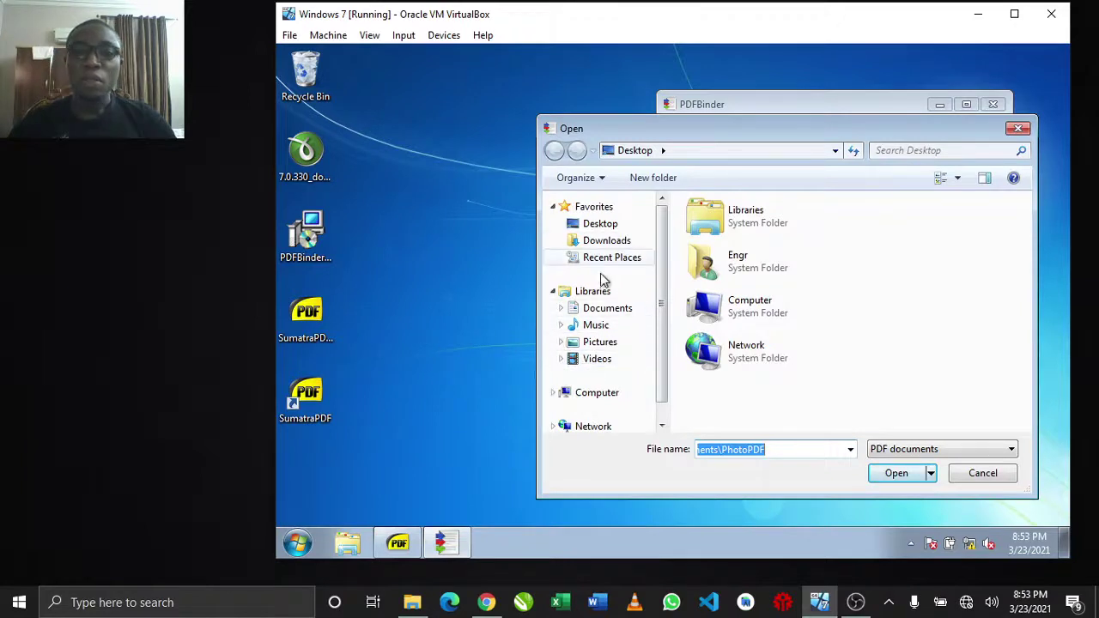
pyautogui.click(617, 309)
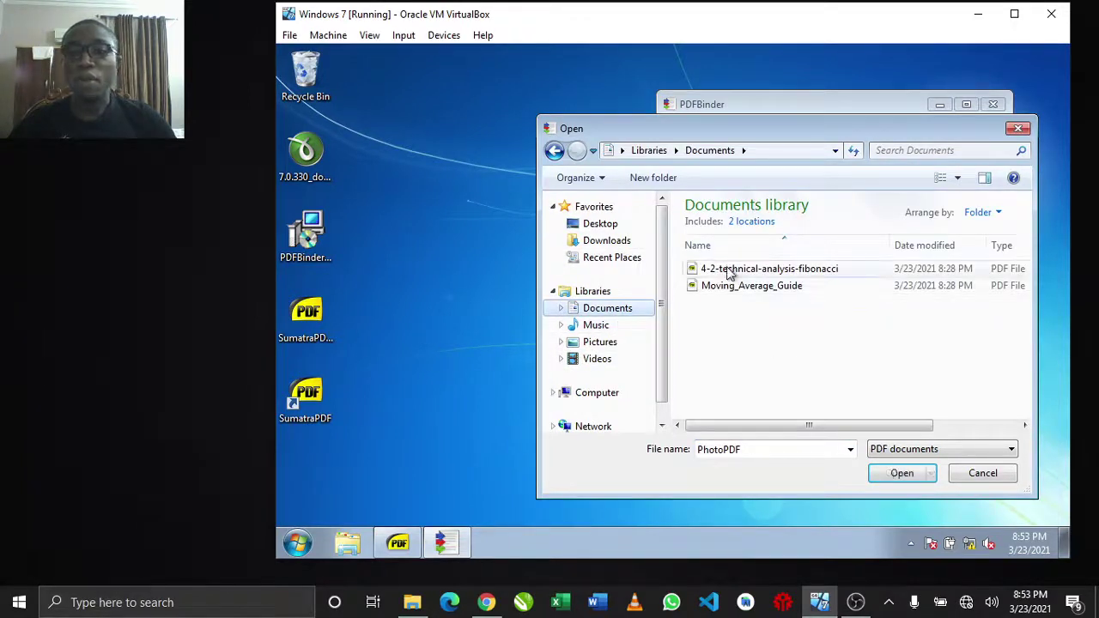
pyautogui.click(729, 271)
pyautogui.click(898, 475)
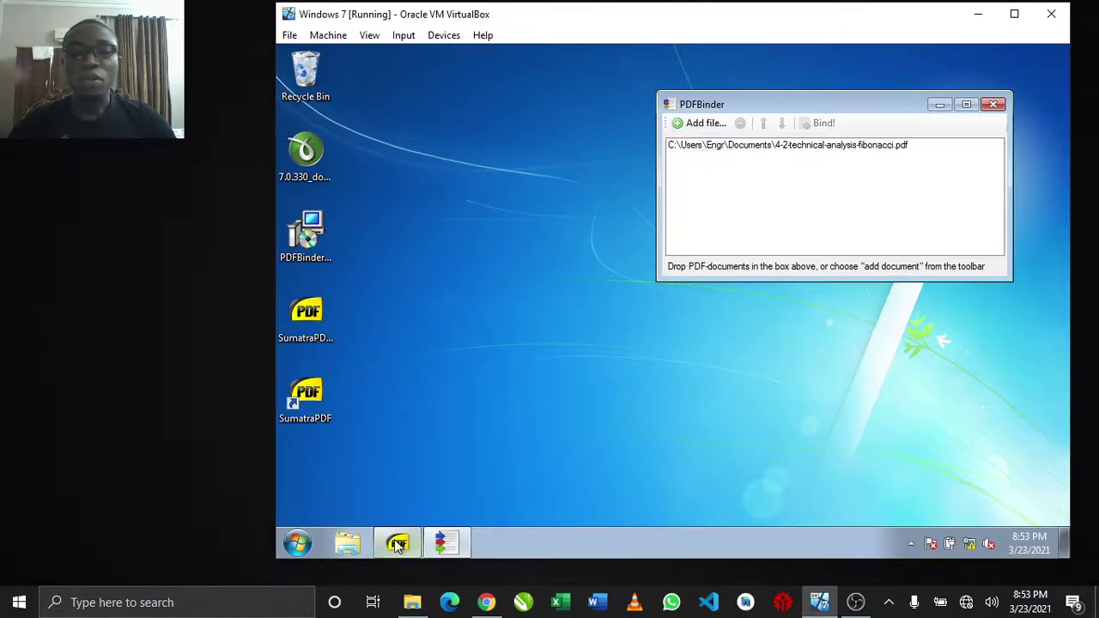
# Add Moving_Average_Guide to the binding list straight from a Documents library window, and close that folder window
pyautogui.click(350, 550)
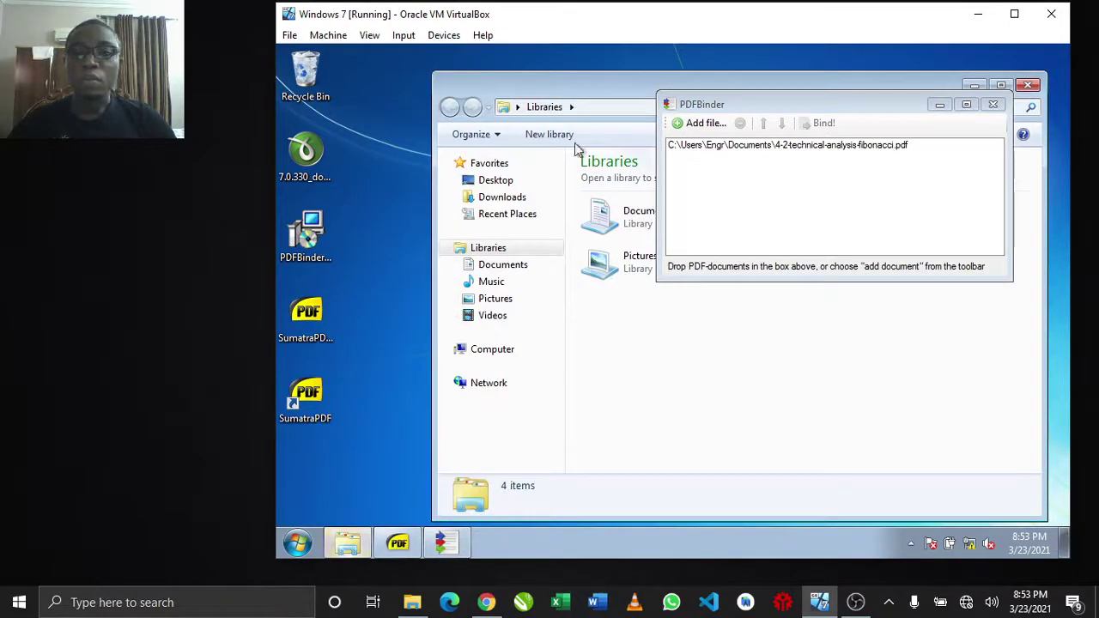
pyautogui.doubleClick(601, 216)
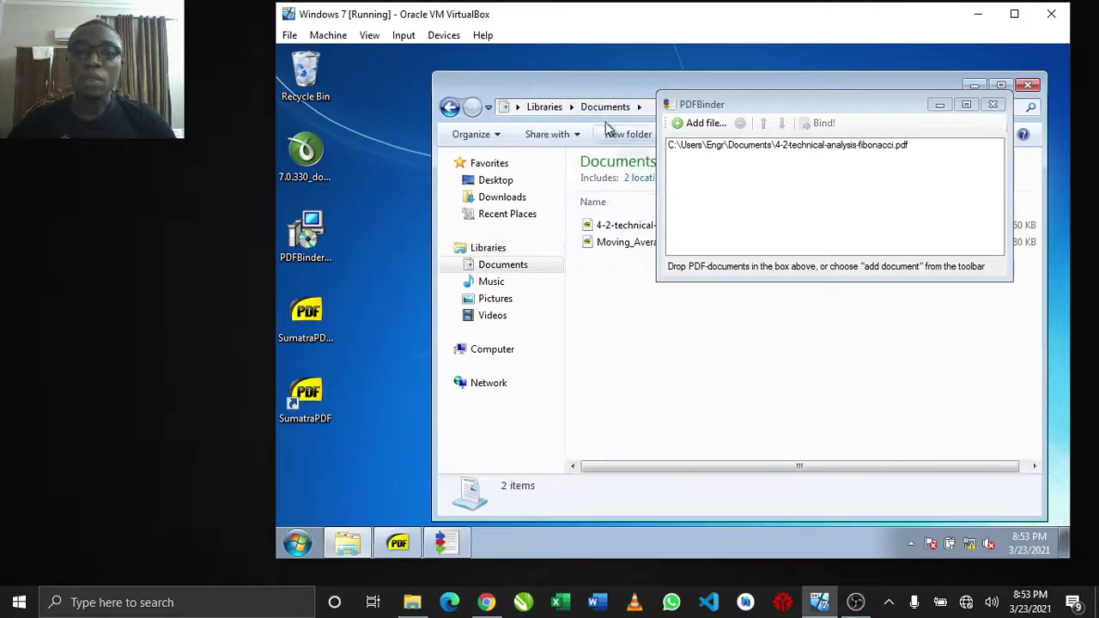
pyautogui.moveTo(609, 94); pyautogui.dragTo(533, 152)
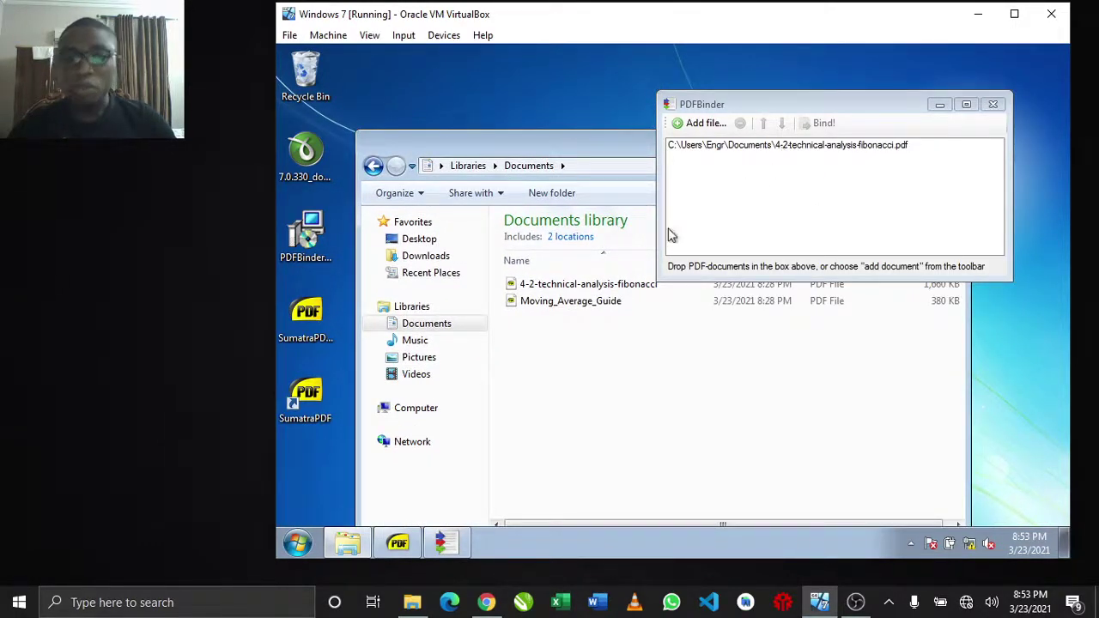
pyautogui.moveTo(567, 304); pyautogui.dragTo(783, 230)
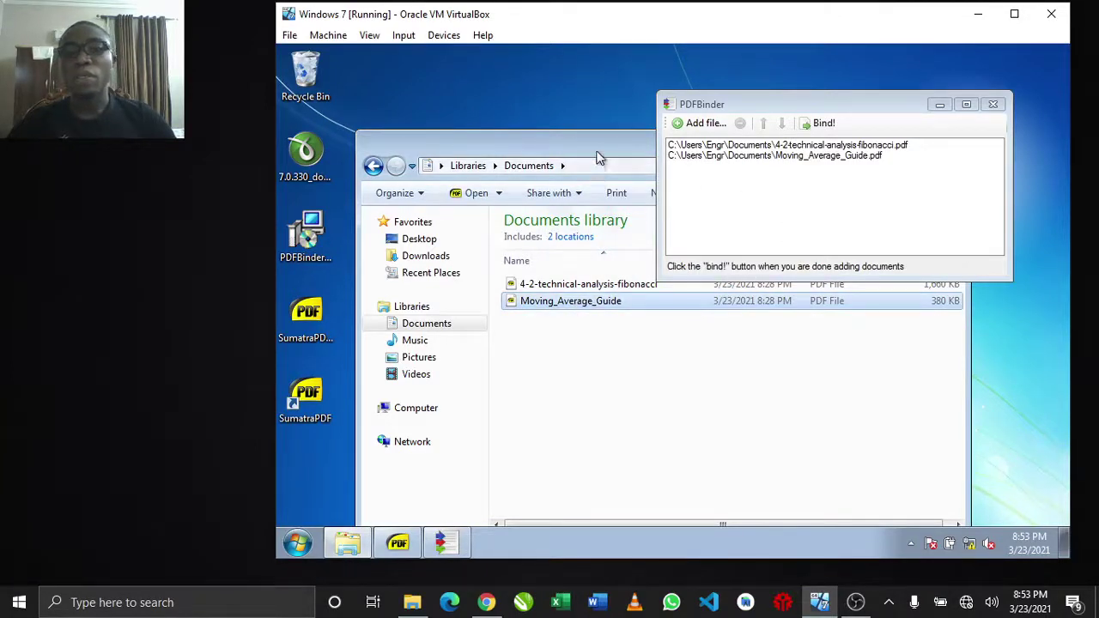
pyautogui.moveTo(553, 146); pyautogui.dragTo(515, 419)
pyautogui.click(908, 418)
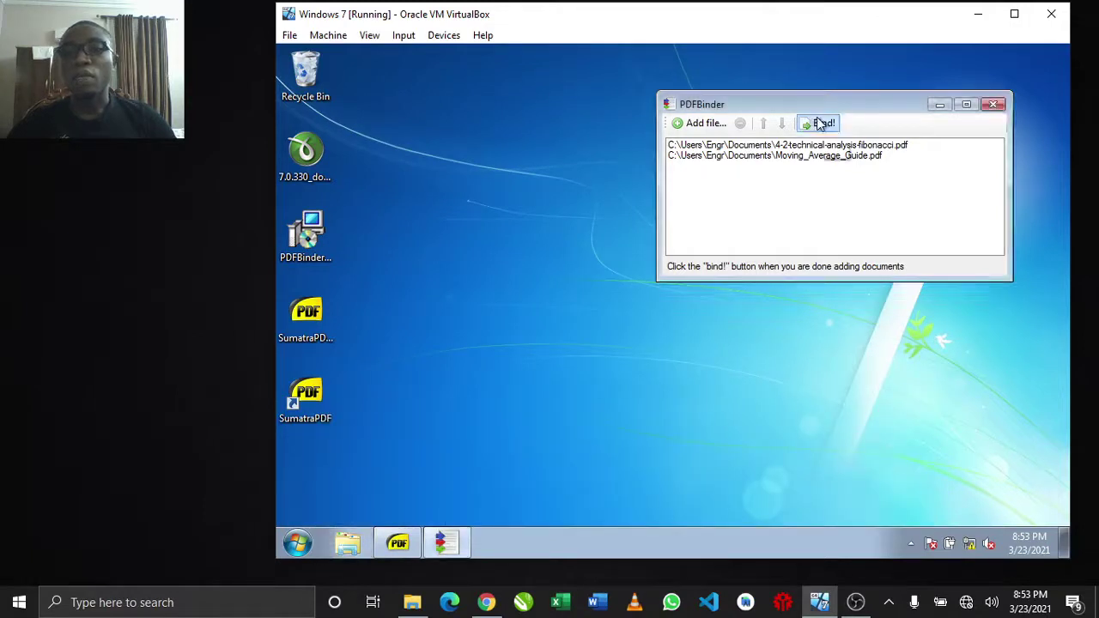
# Bind the two listed PDFs into one file saved on the desktop as Binded Forex, and minimize PDFBinder
pyautogui.click(820, 123)
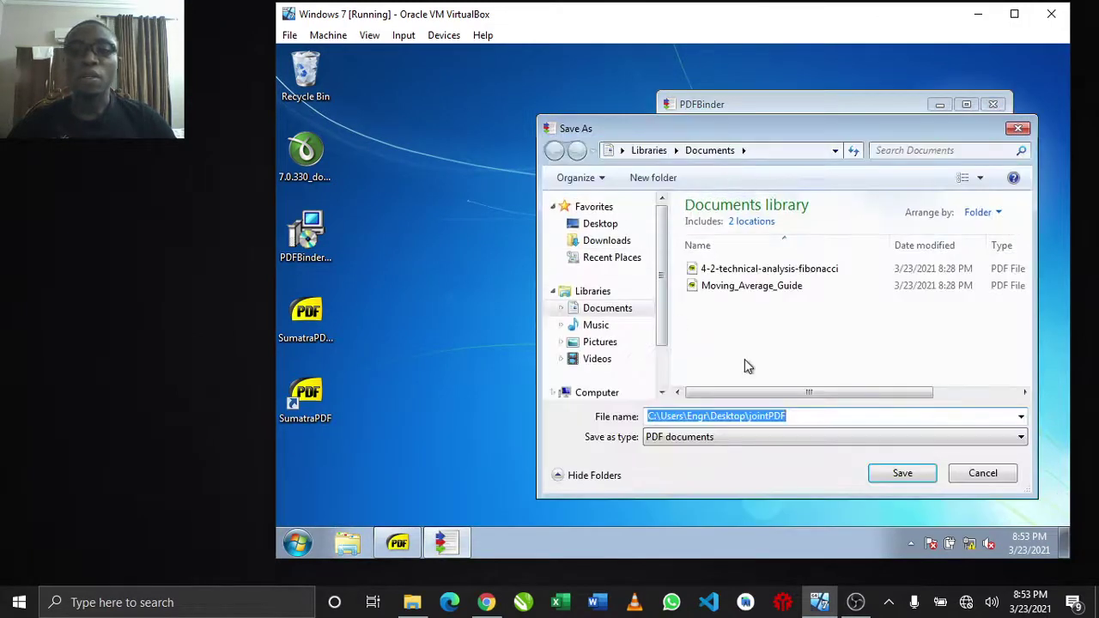
pyautogui.click(620, 244)
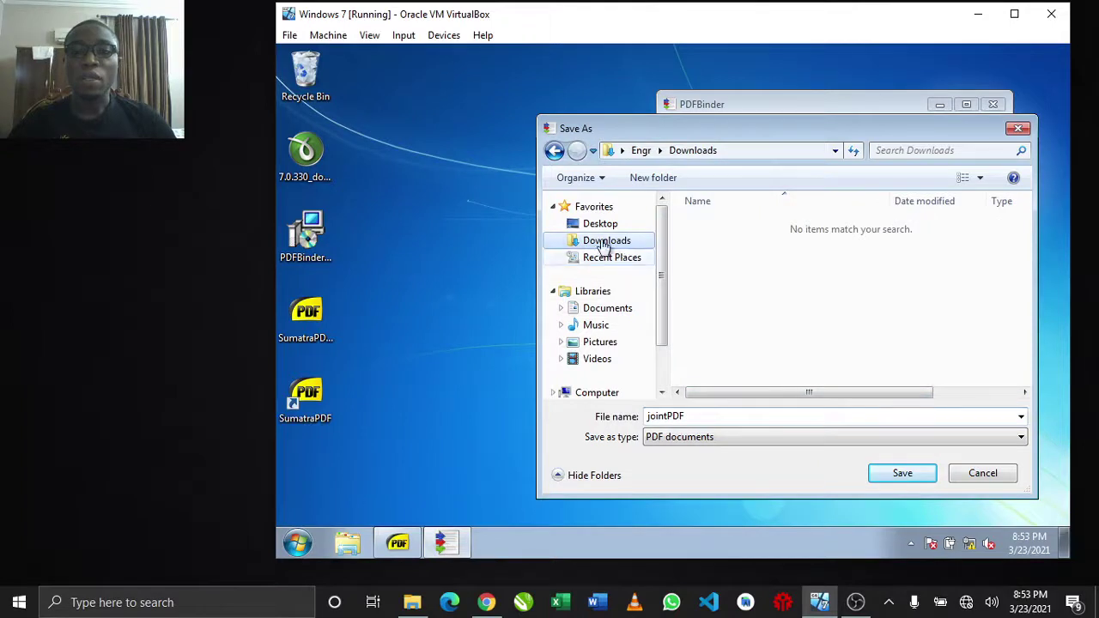
pyautogui.click(608, 226)
pyautogui.doubleClick(721, 416)
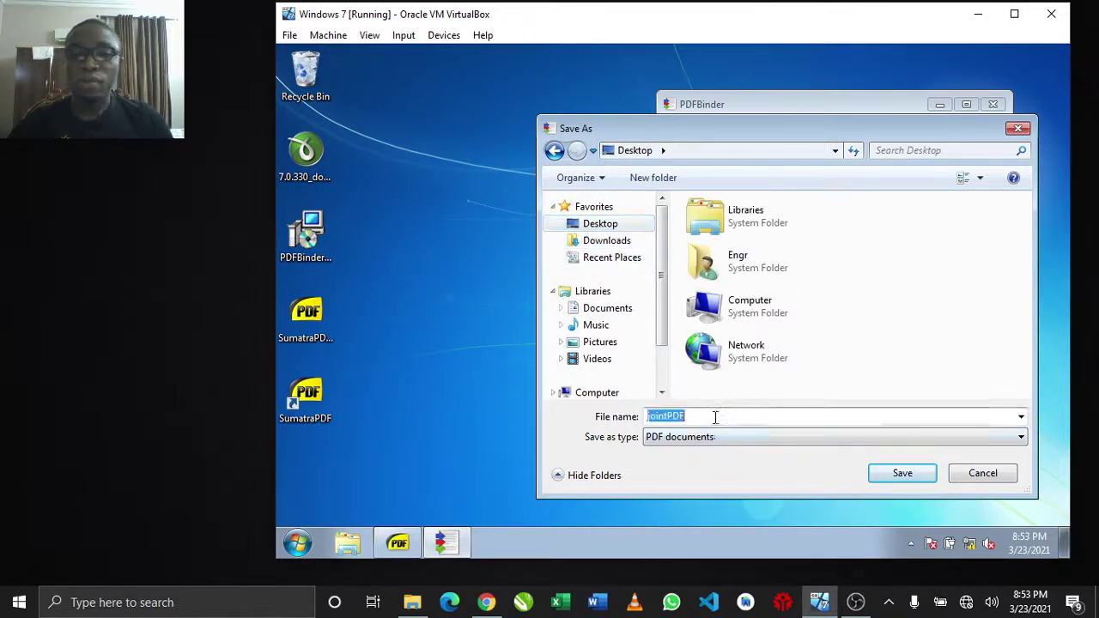
pyautogui.write('Binded Forex')
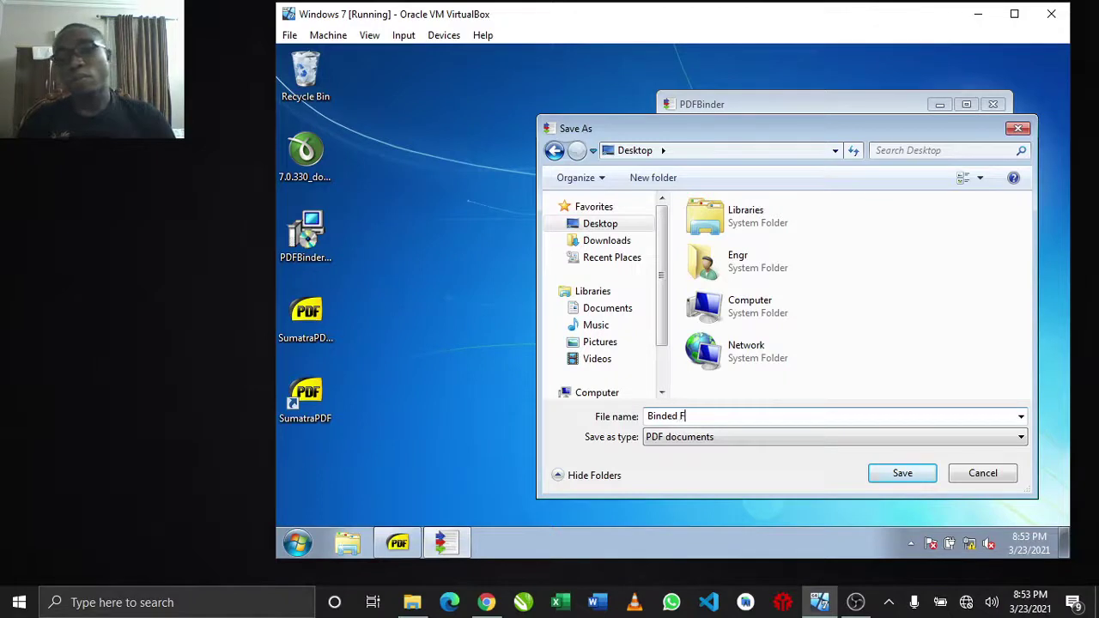
pyautogui.click(898, 470)
pyautogui.click(942, 104)
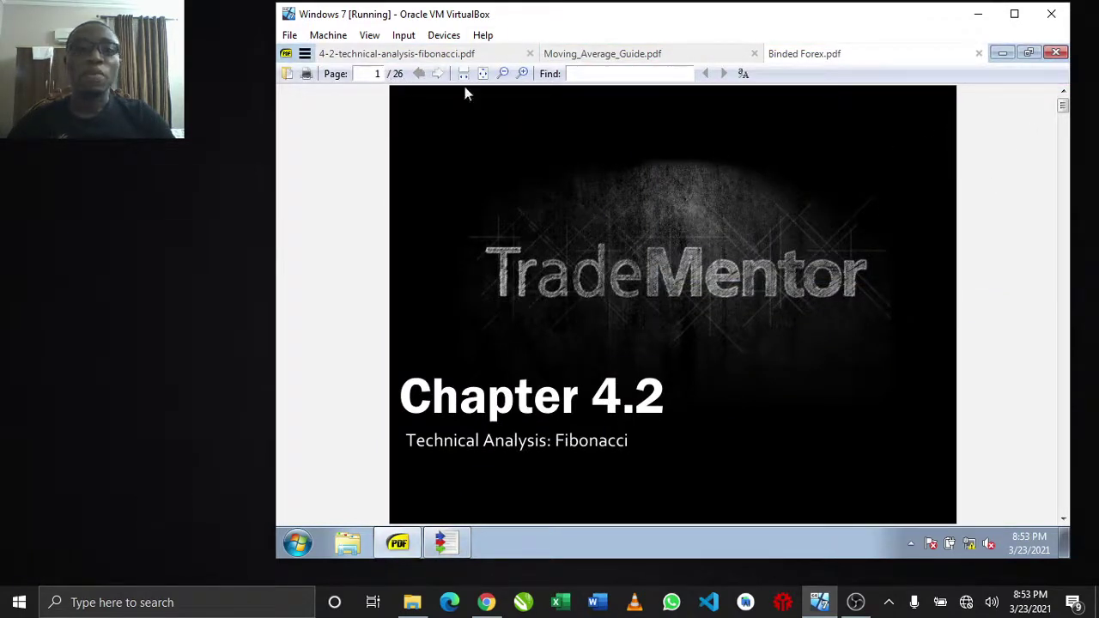
# Skim the bound Binded Forex document through to its last page and back up over the preceding pages
pyautogui.moveTo(1063, 107); pyautogui.dragTo(1063, 512)
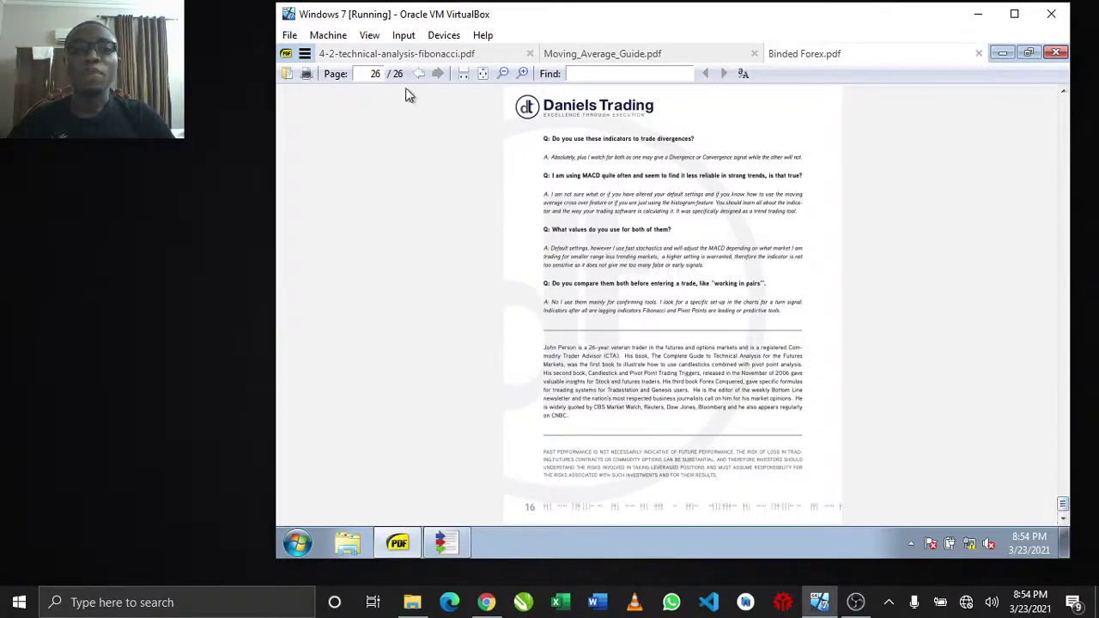
pyautogui.scroll(9, 658, 237)
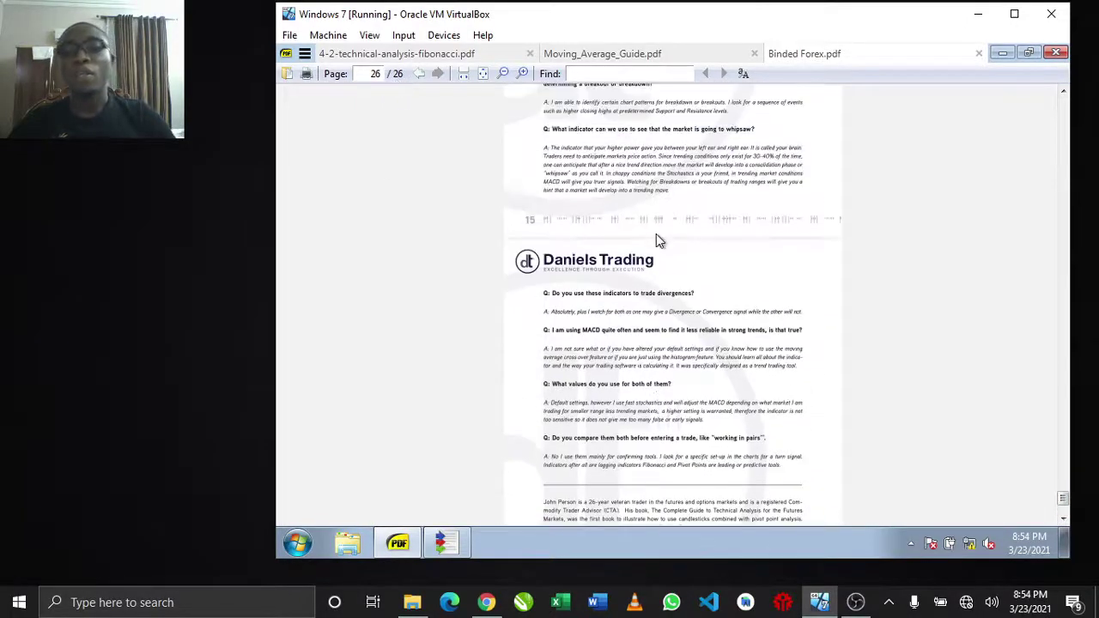
pyautogui.scroll(9, 663, 230)
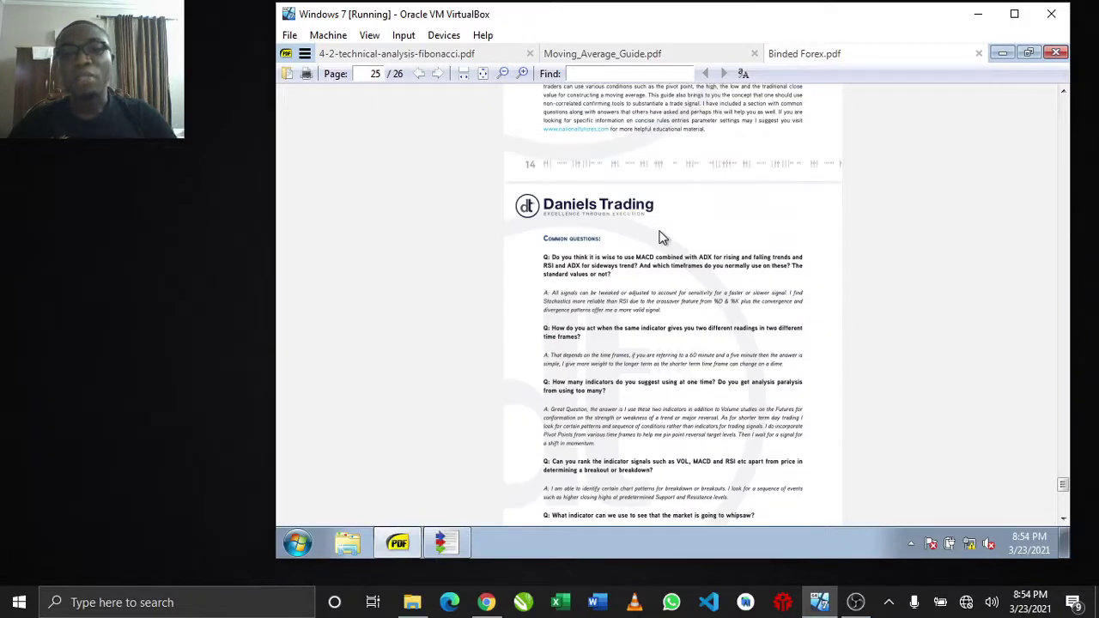
pyautogui.scroll(5, 661, 238)
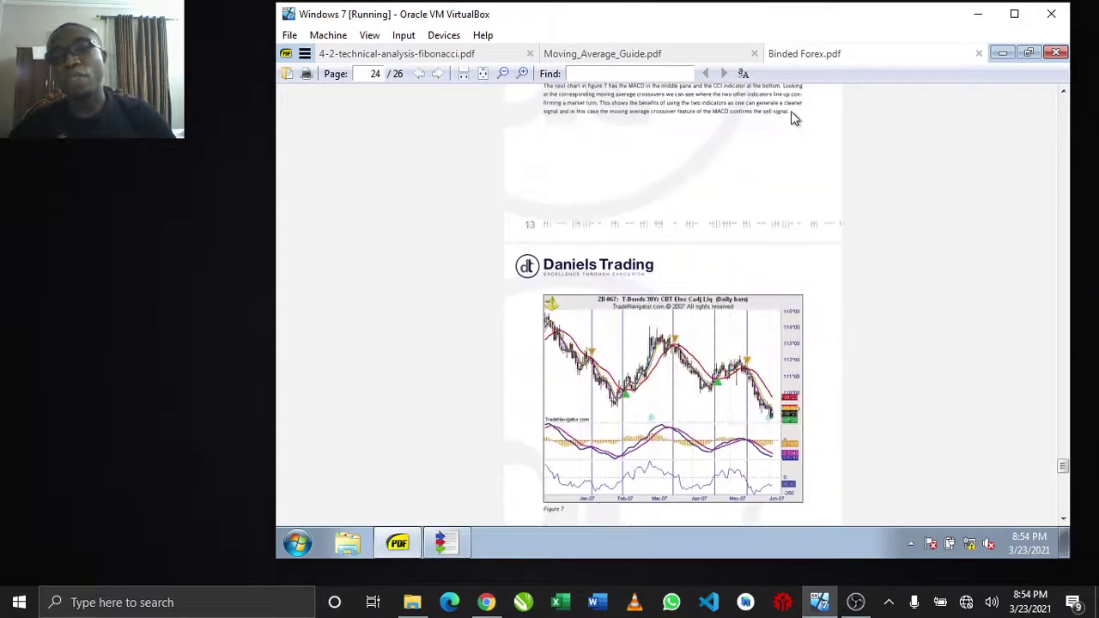
# Close the reader and move the Binded Forex file from the desktop to the Recycle Bin
pyautogui.click(1056, 52)
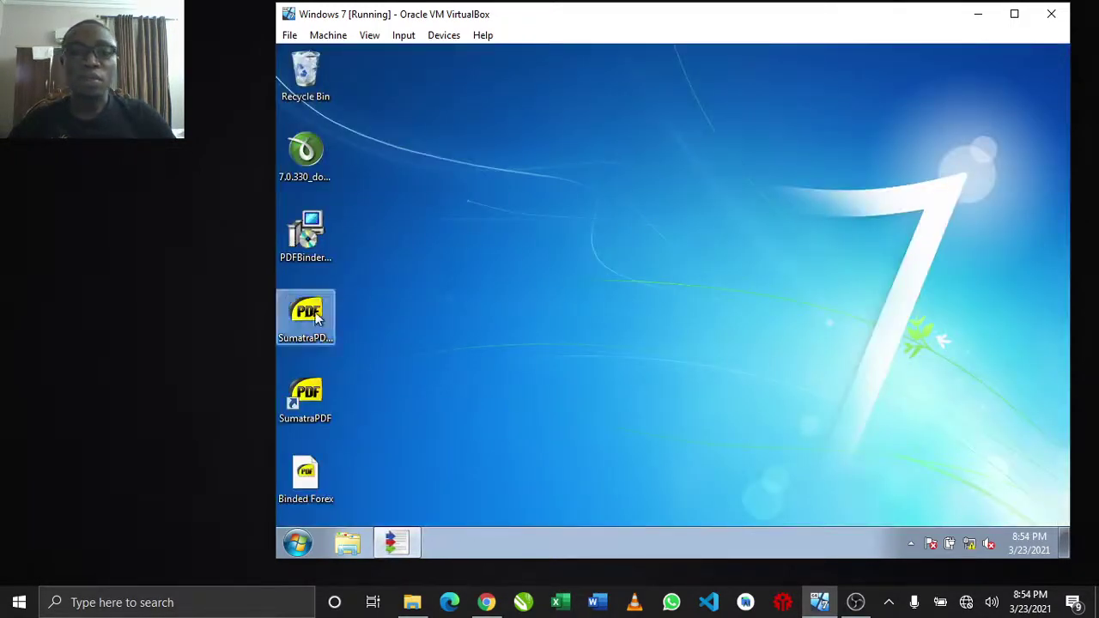
pyautogui.moveTo(299, 486); pyautogui.dragTo(307, 81)
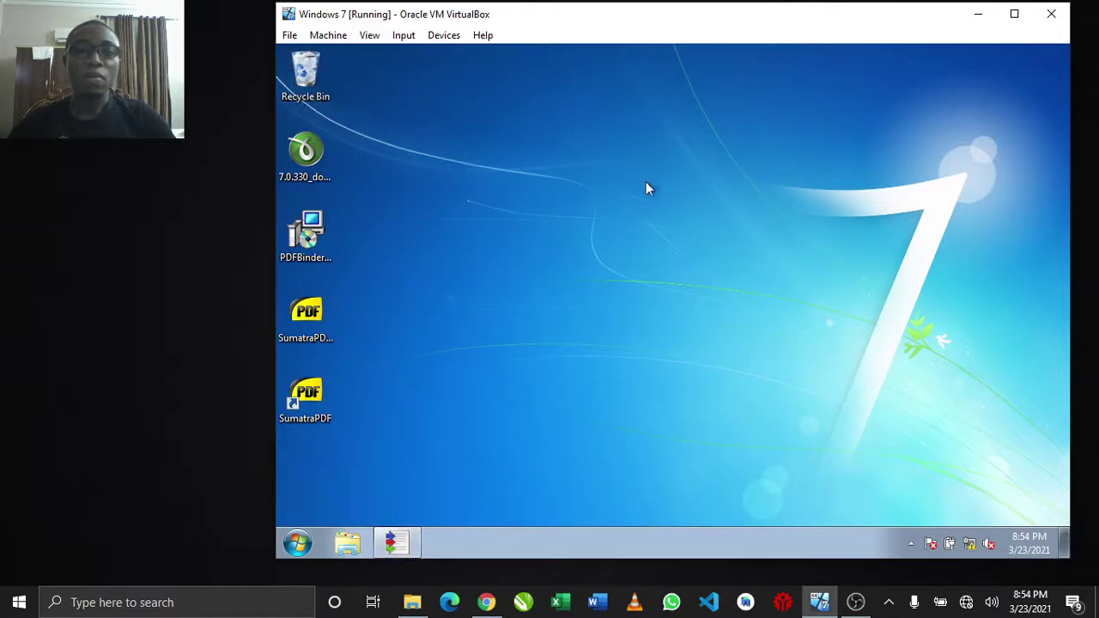
# Open Moving_Average_Guide from the Documents library and skim from its cover through to page 3
pyautogui.click(348, 543)
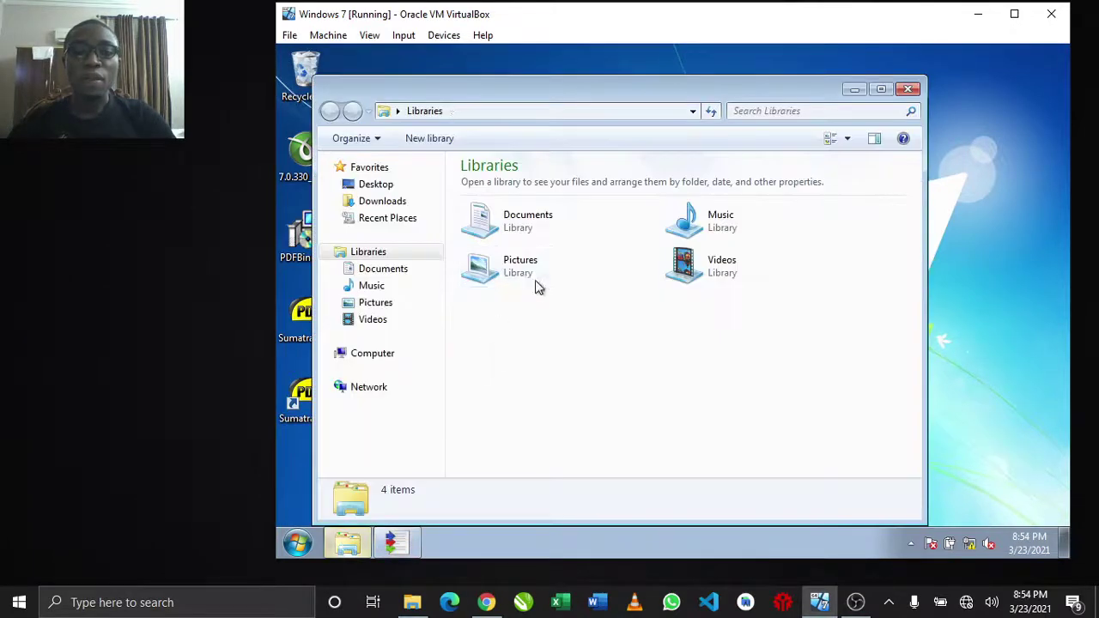
pyautogui.click(511, 222)
pyautogui.doubleClick(511, 222)
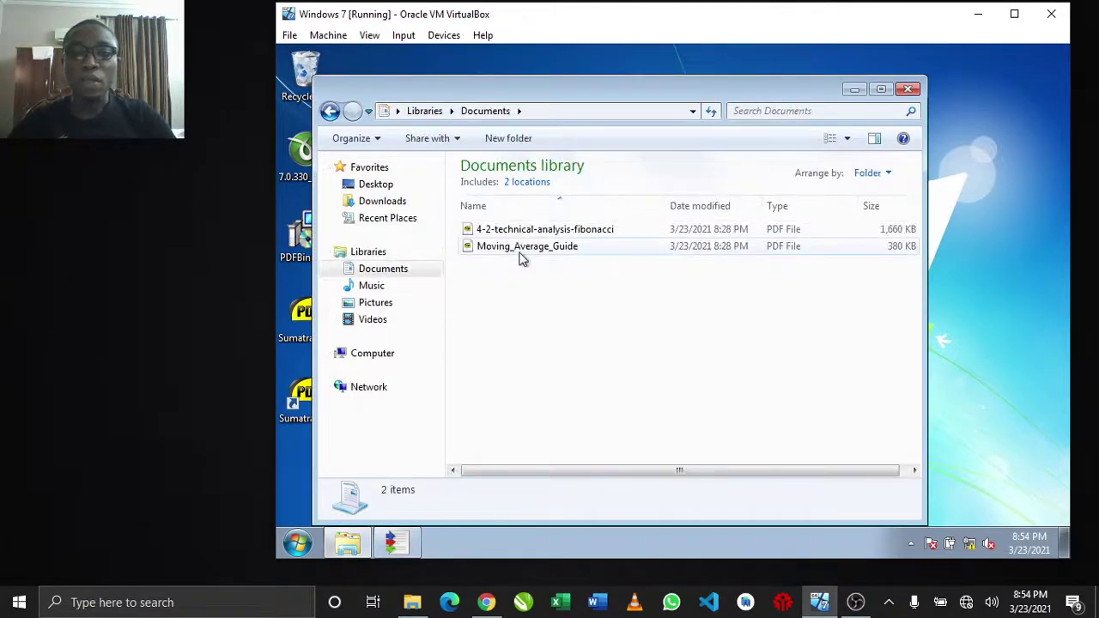
pyautogui.doubleClick(519, 251)
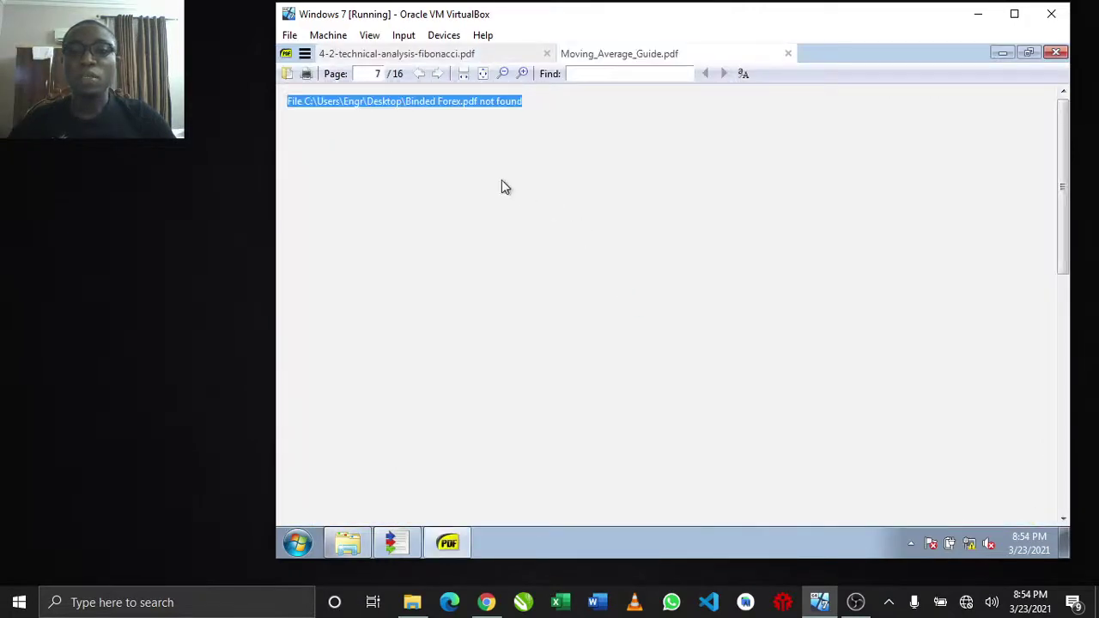
pyautogui.scroll(-10, 497, 245)
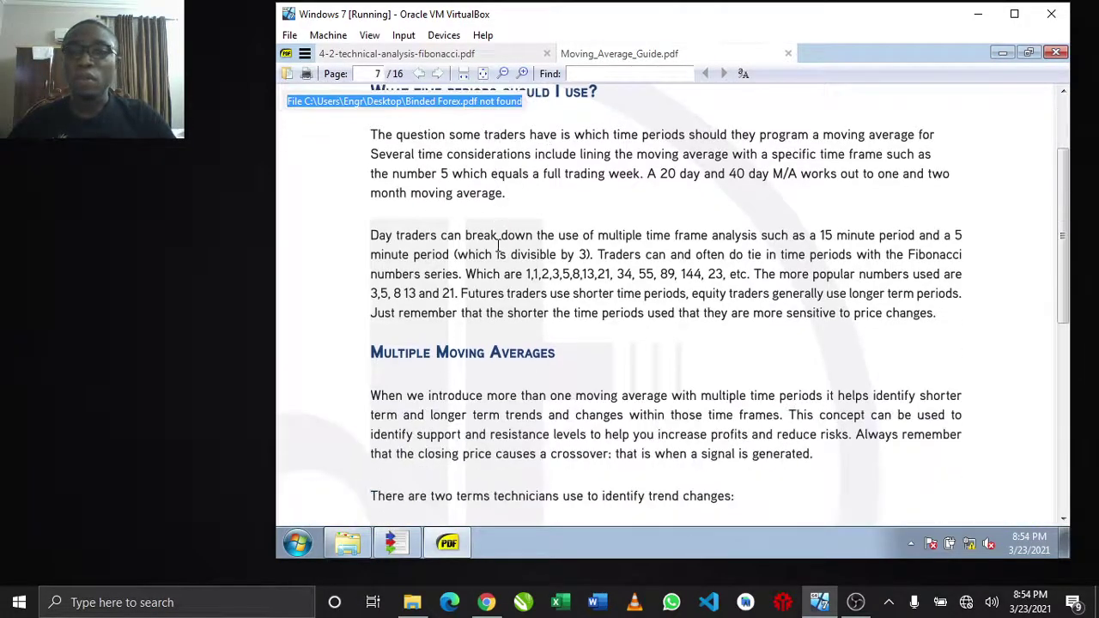
pyautogui.press('Home')
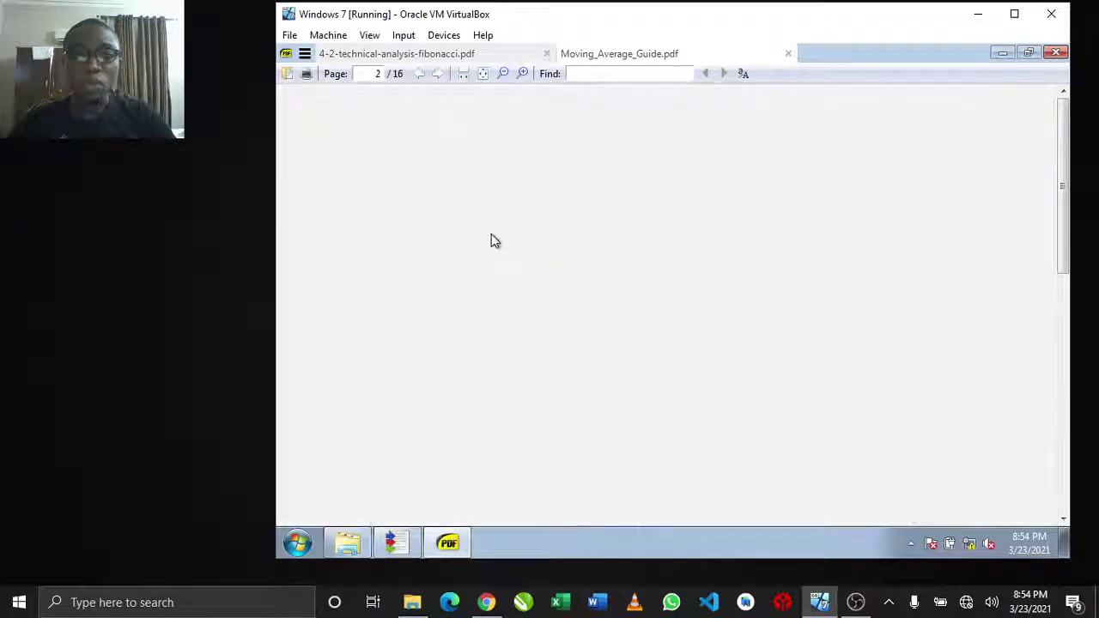
pyautogui.scroll(-5, 561, 324)
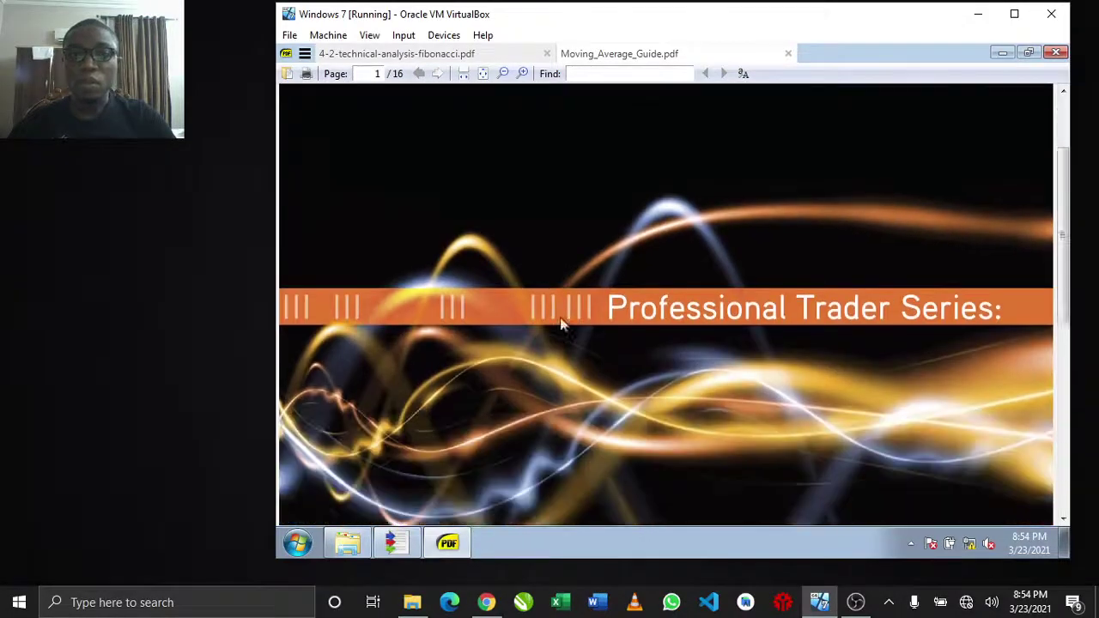
pyautogui.scroll(-5, 560, 324)
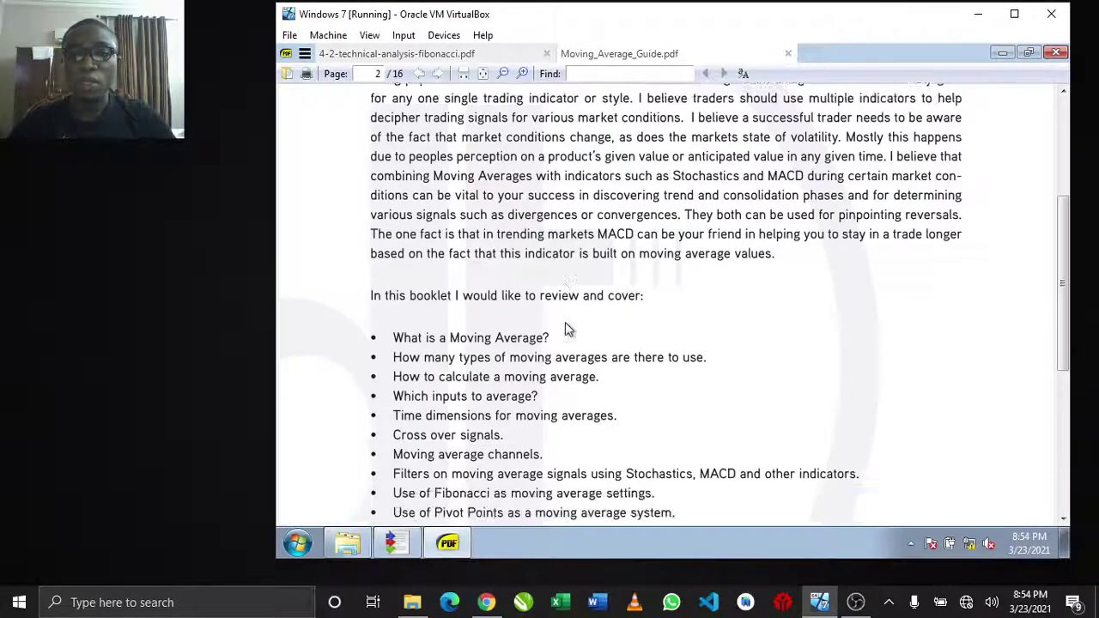
pyautogui.scroll(6, 565, 330)
pyautogui.scroll(-3, 569, 339)
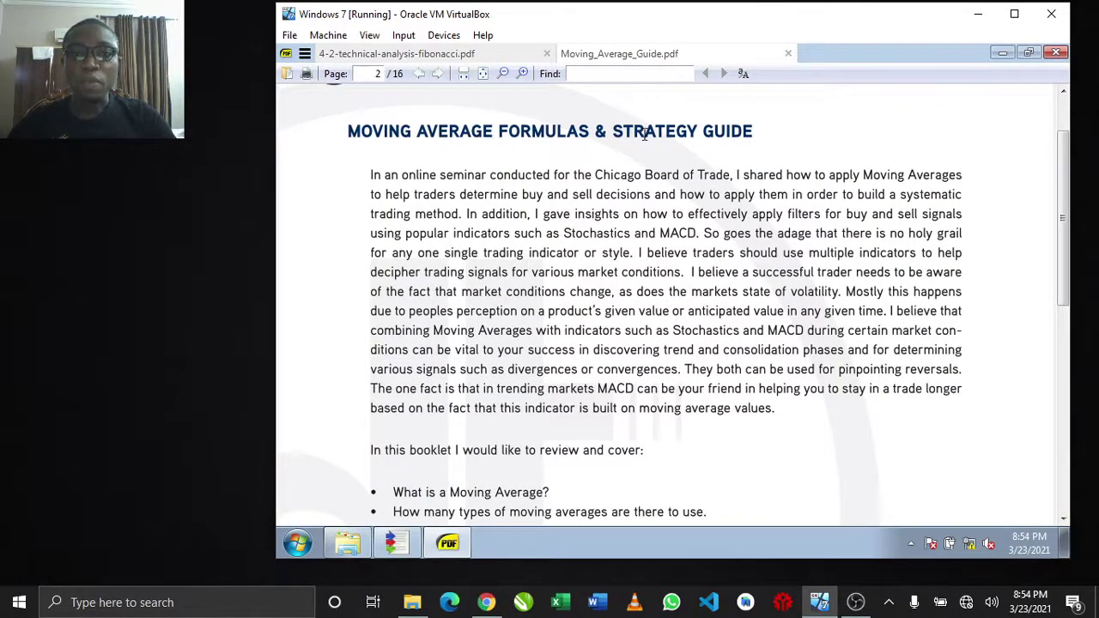
pyautogui.scroll(-5, 700, 203)
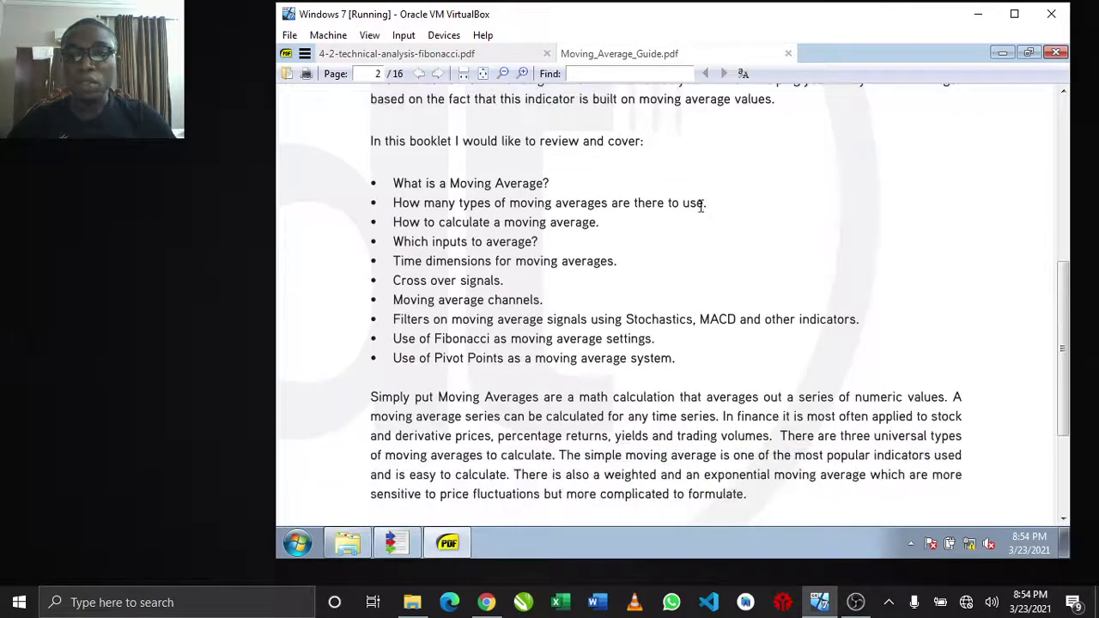
pyautogui.scroll(-1, 700, 206)
pyautogui.scroll(-5, 700, 206)
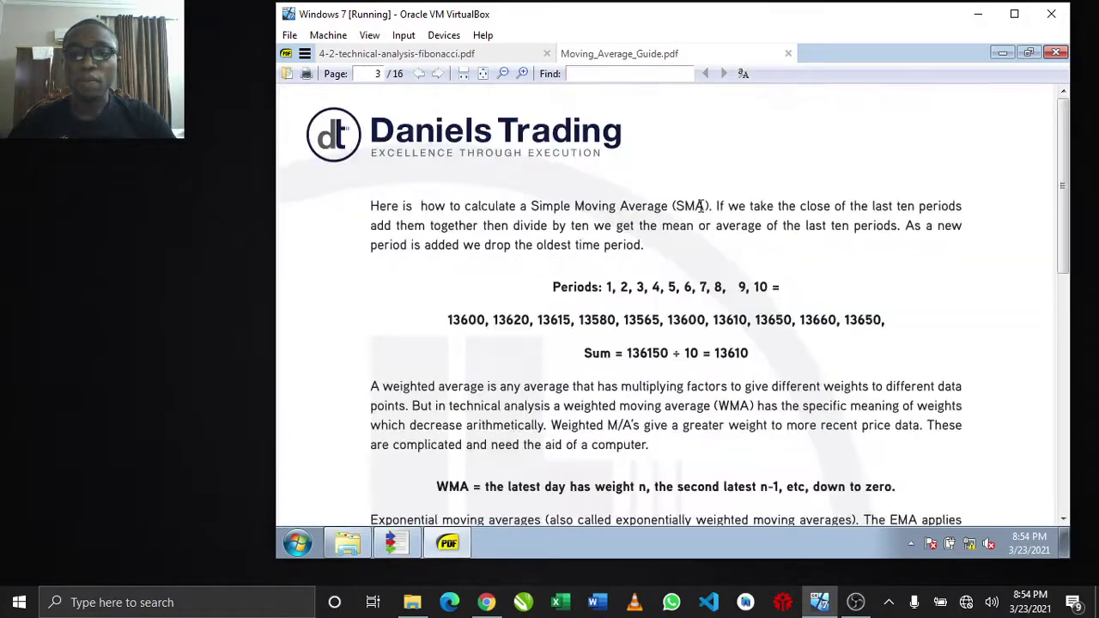
# Switch to the 4-2-technical-analysis-fibonacci document and go back to page 2
pyautogui.click(491, 54)
pyautogui.scroll(15, 675, 314)
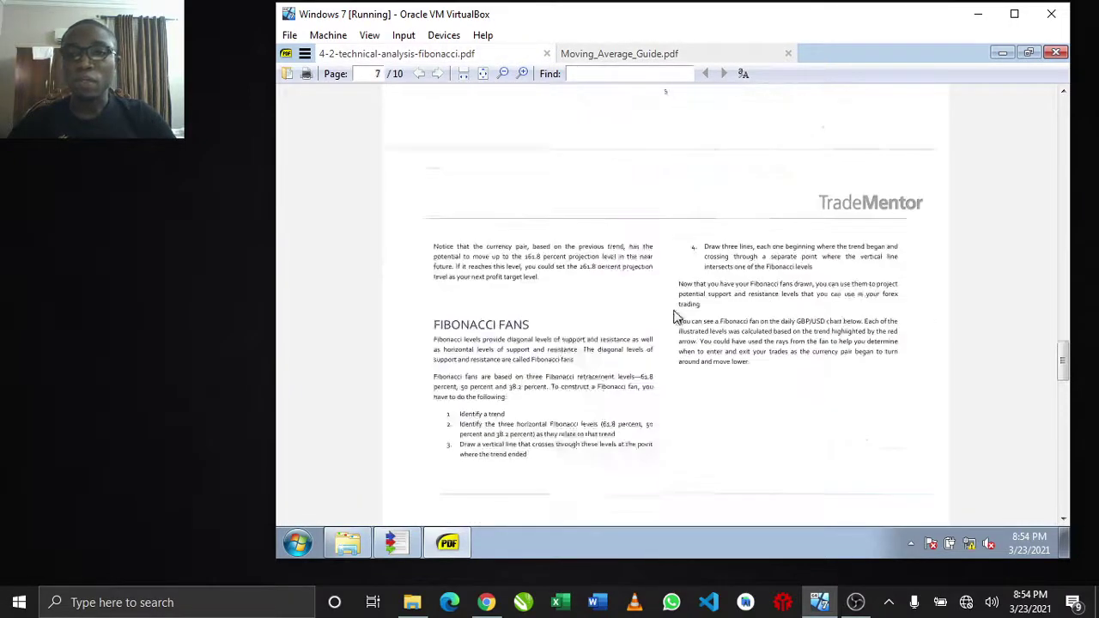
pyautogui.scroll(3, 675, 317)
pyautogui.moveTo(1065, 347); pyautogui.dragTo(1062, 169)
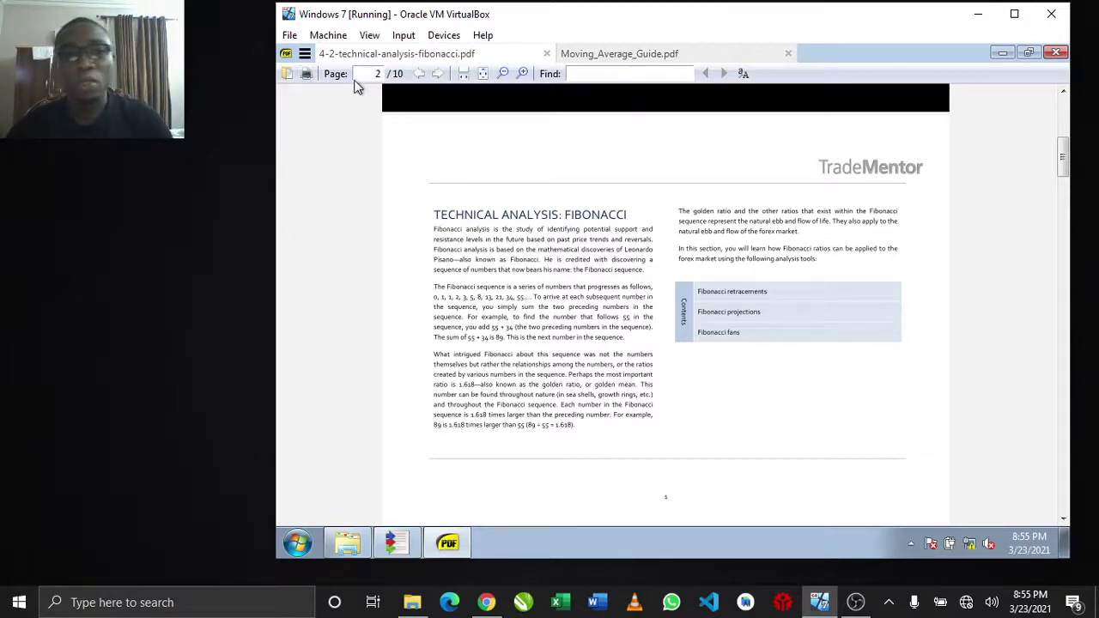
# Print only page 2 of the fibonacci document with the doPDF v7 printer
pyautogui.click(309, 75)
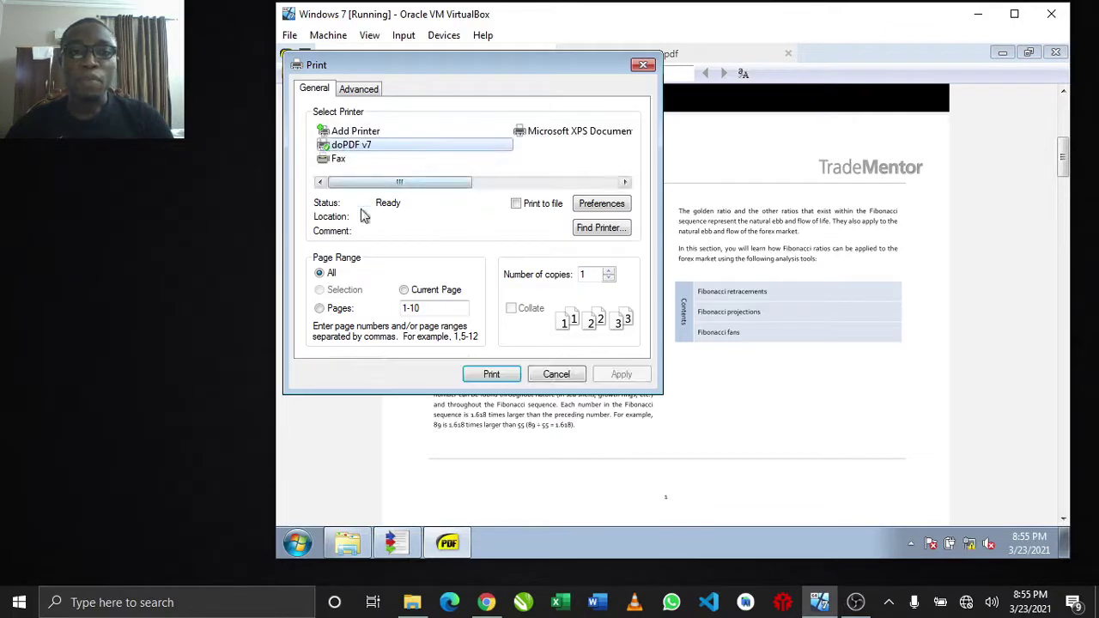
pyautogui.moveTo(424, 310); pyautogui.dragTo(390, 312)
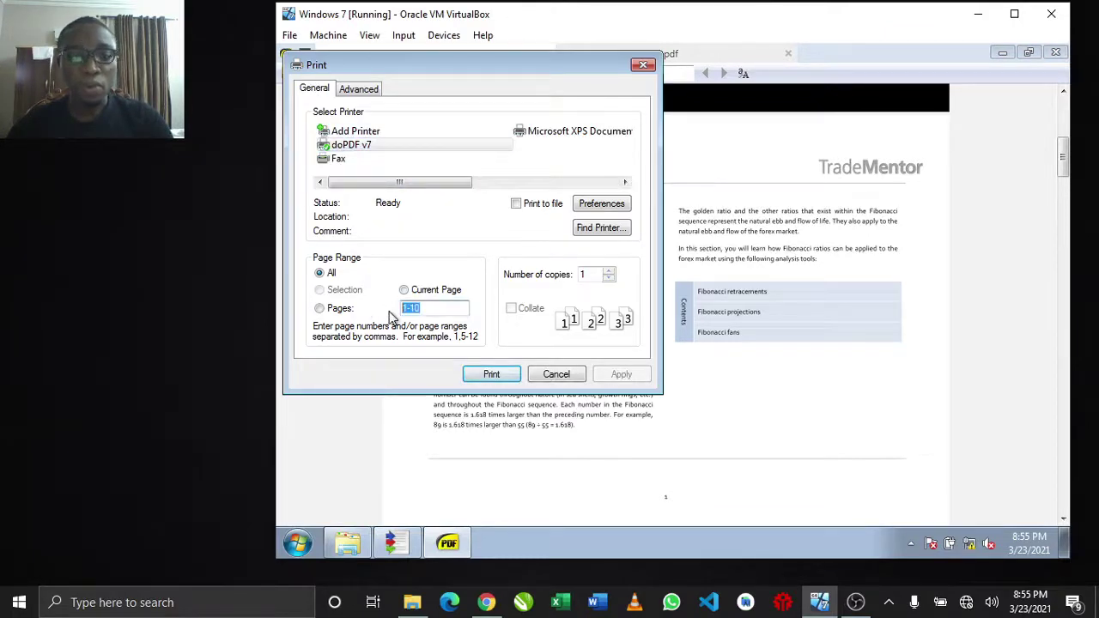
pyautogui.write('2')
pyautogui.click(347, 147)
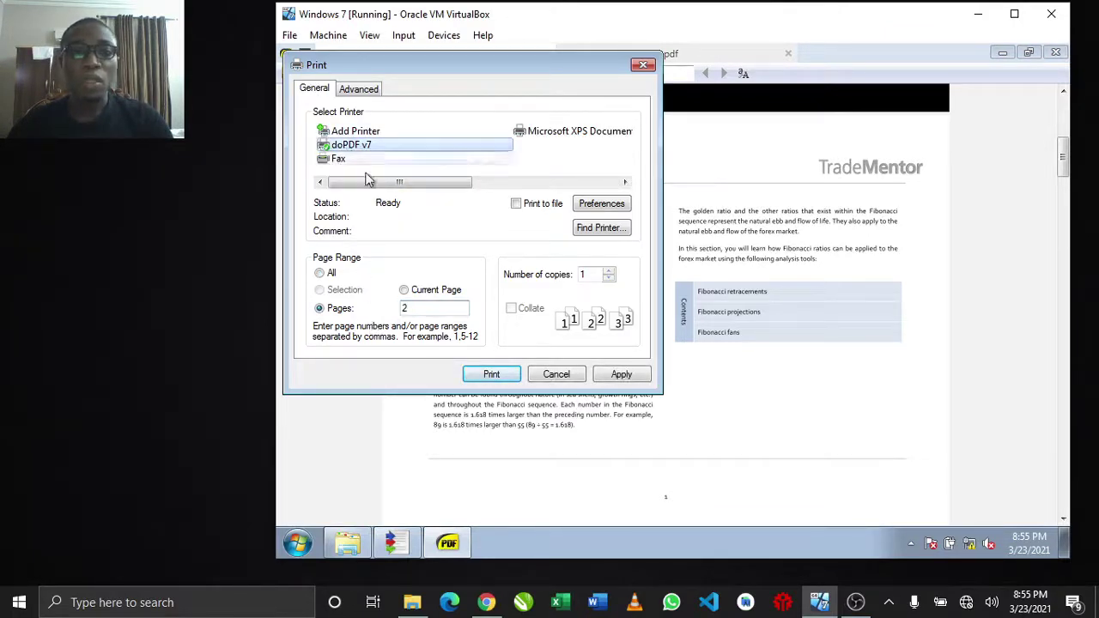
pyautogui.click(495, 375)
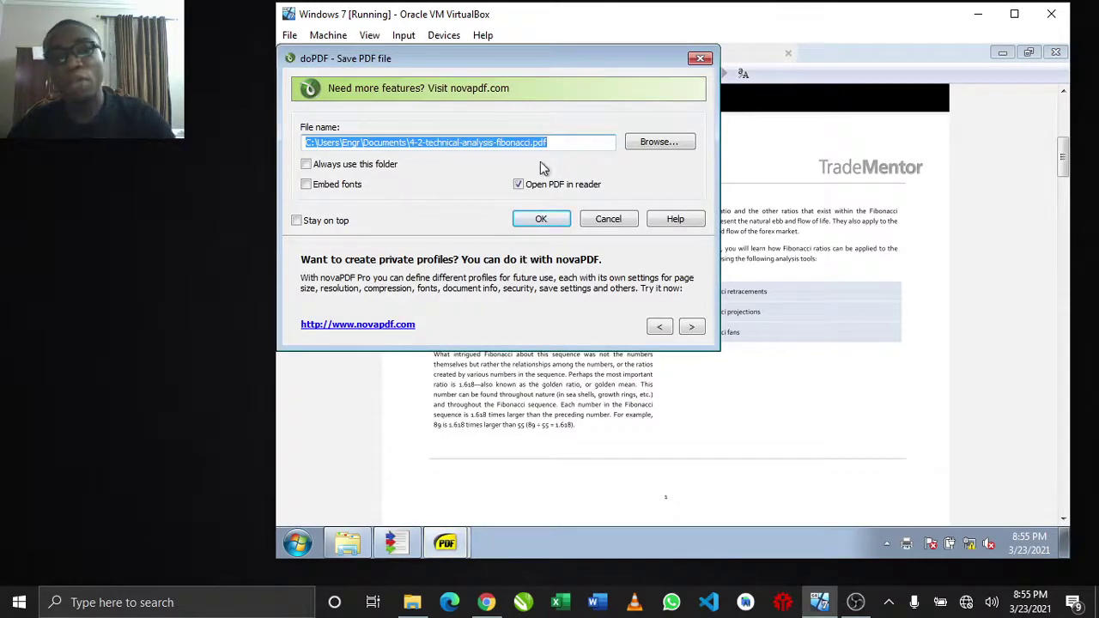
# Save the doPDF output on the desktop as 1st page and let it open in the reader
pyautogui.moveTo(522, 58); pyautogui.dragTo(635, 184)
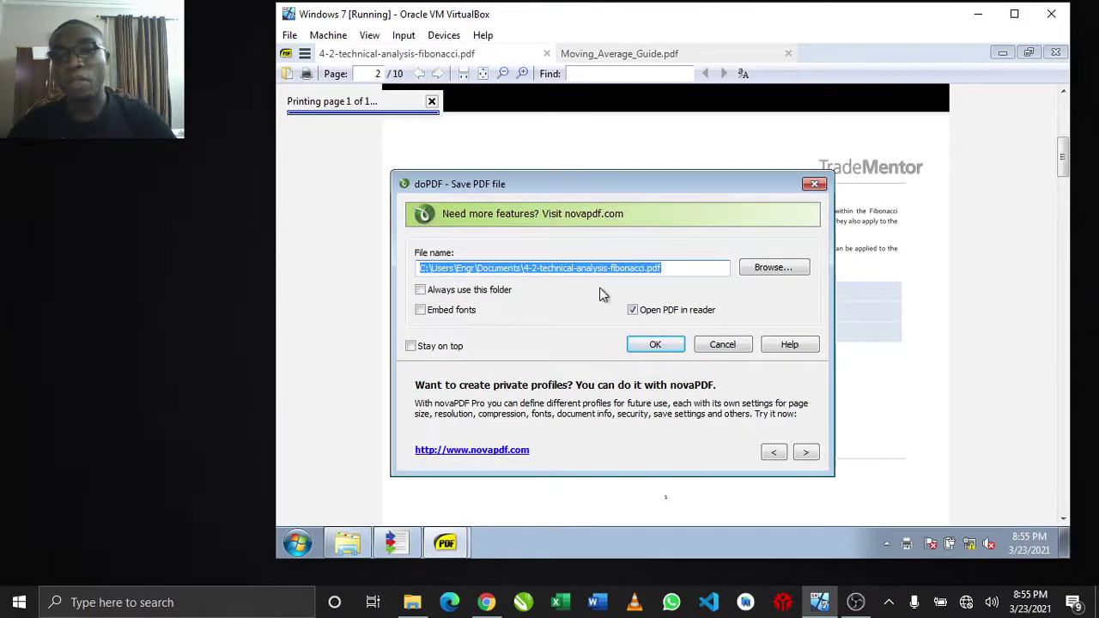
pyautogui.click(644, 270)
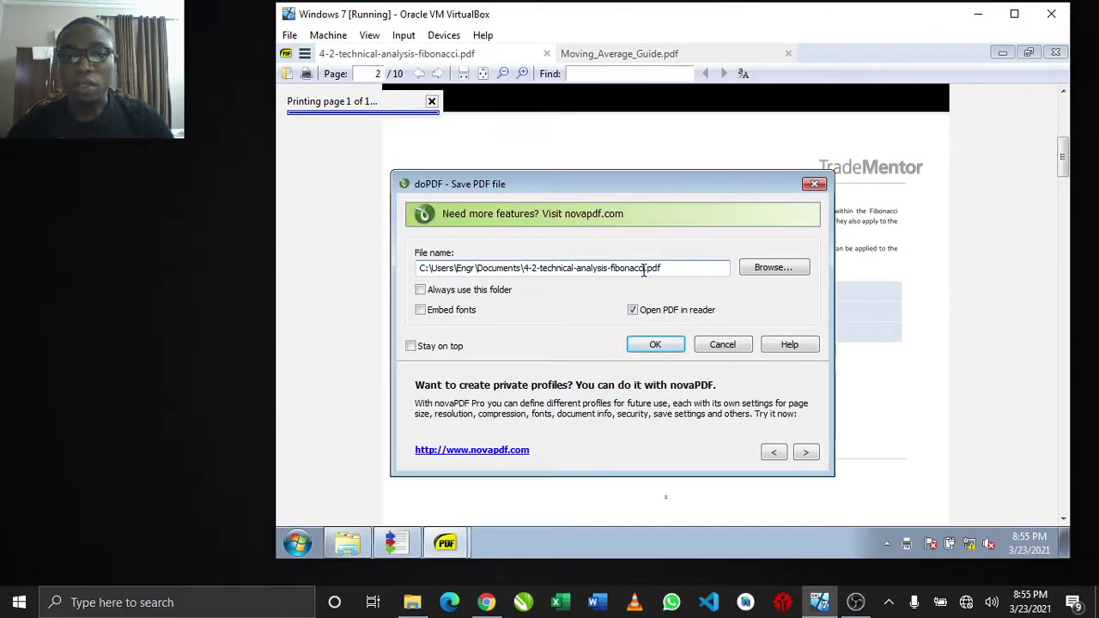
pyautogui.moveTo(644, 269); pyautogui.dragTo(530, 271)
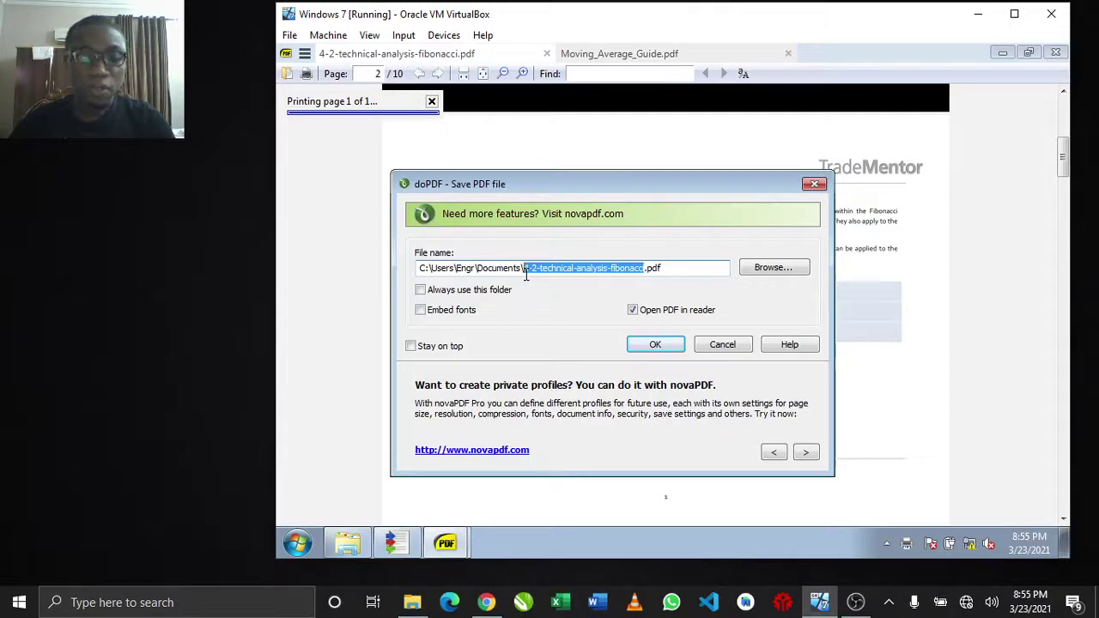
pyautogui.write('1st pag')
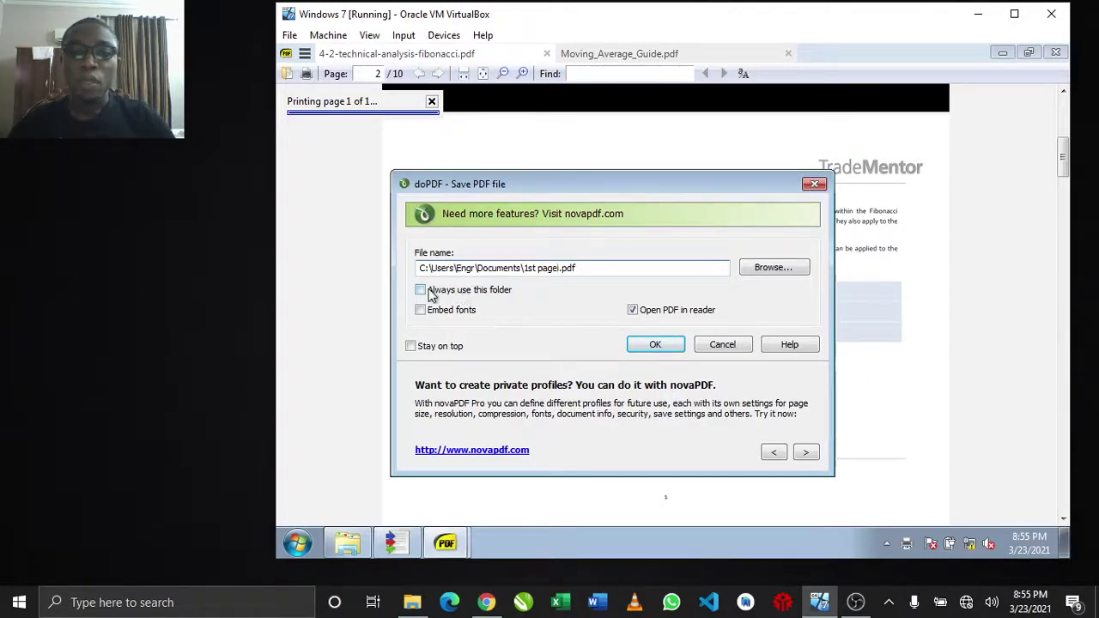
pyautogui.click(770, 267)
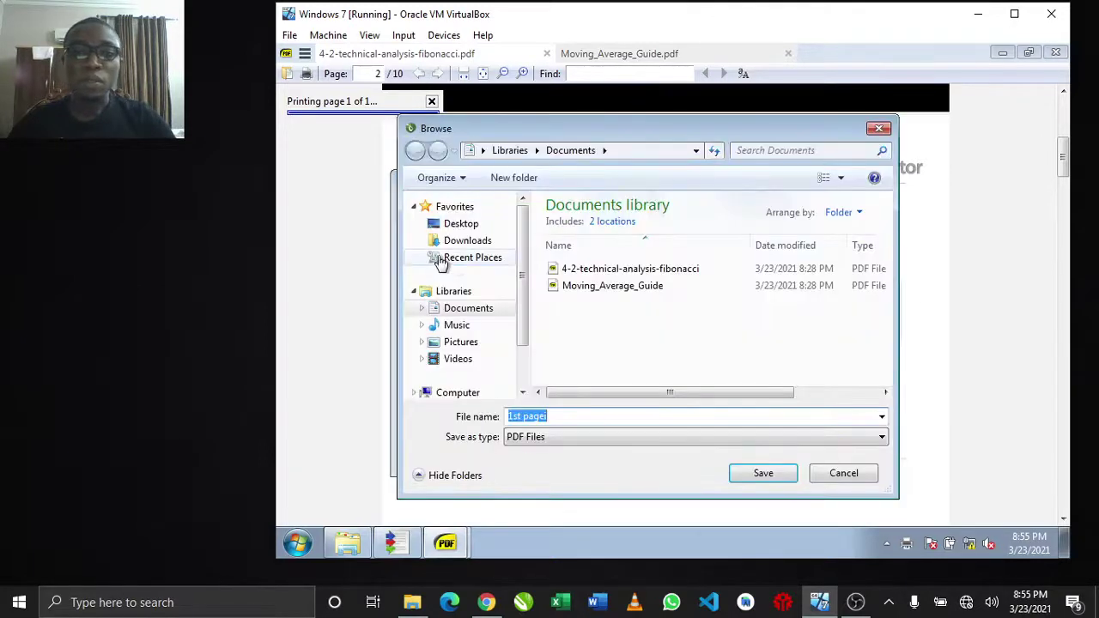
pyautogui.click(461, 223)
pyautogui.click(556, 418)
pyautogui.click(560, 419)
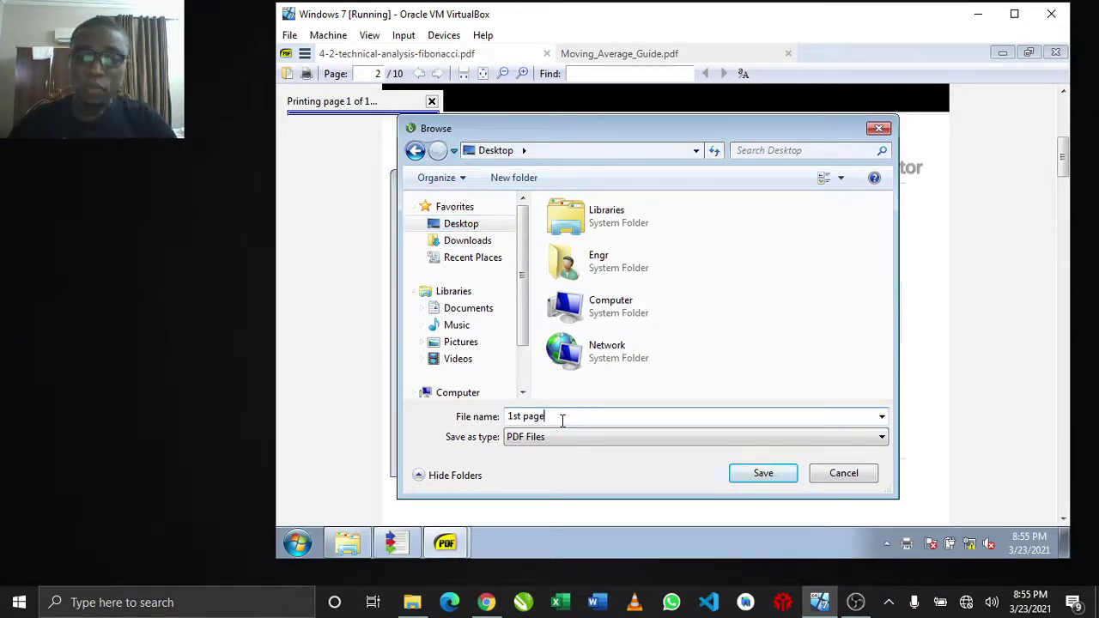
pyautogui.click(763, 473)
pyautogui.click(665, 348)
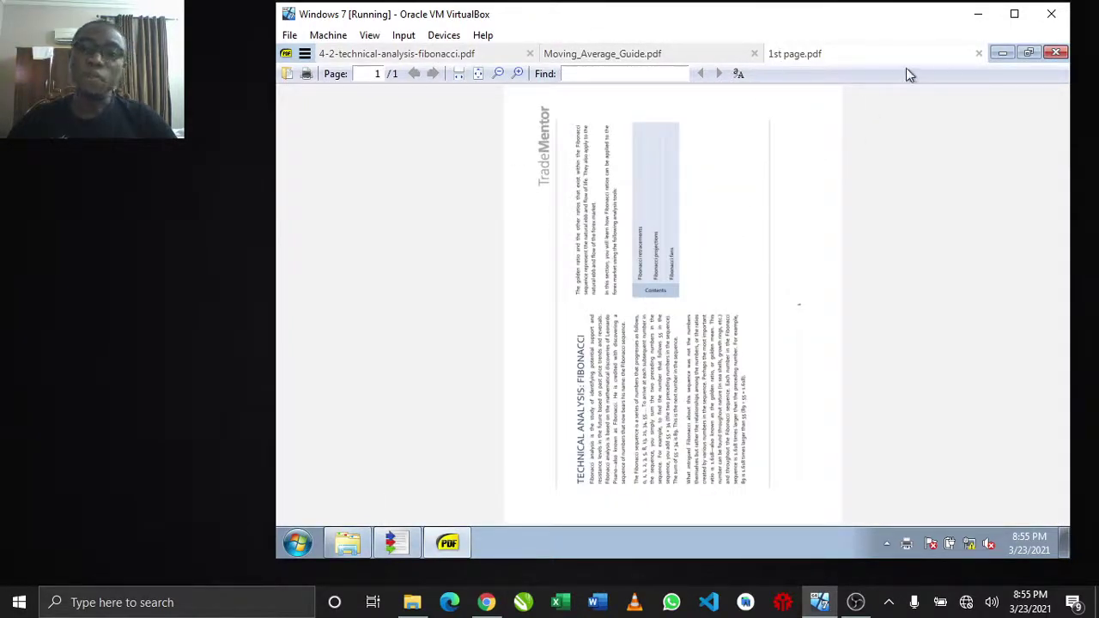
# Close the 1st page document, minimize the reader and move the 1st page file from the desktop to the Recycle Bin
pyautogui.click(978, 54)
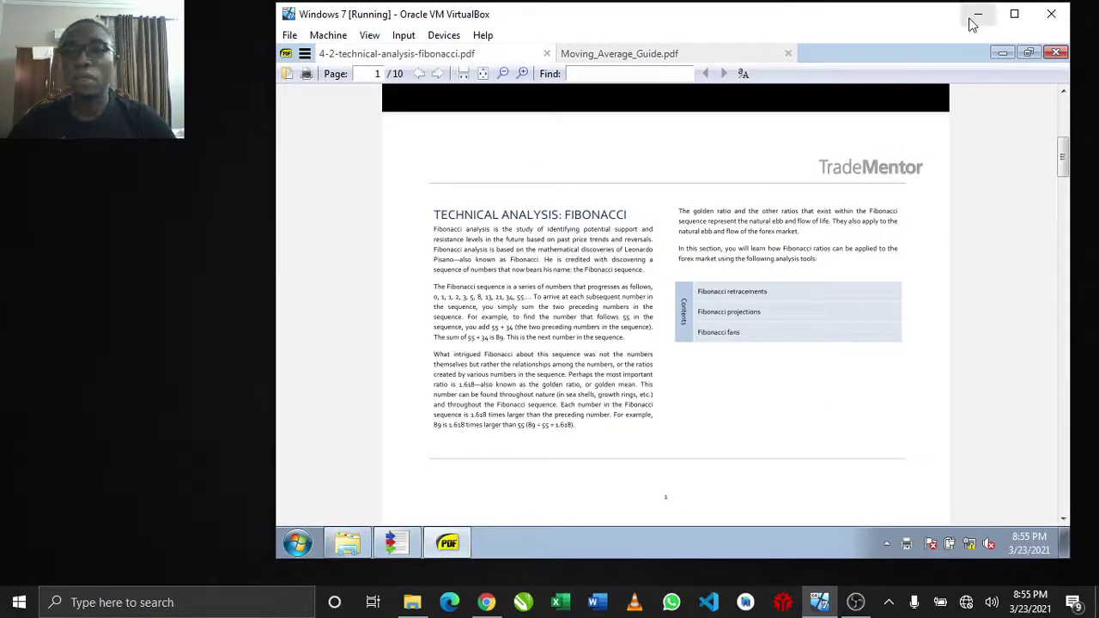
pyautogui.click(999, 53)
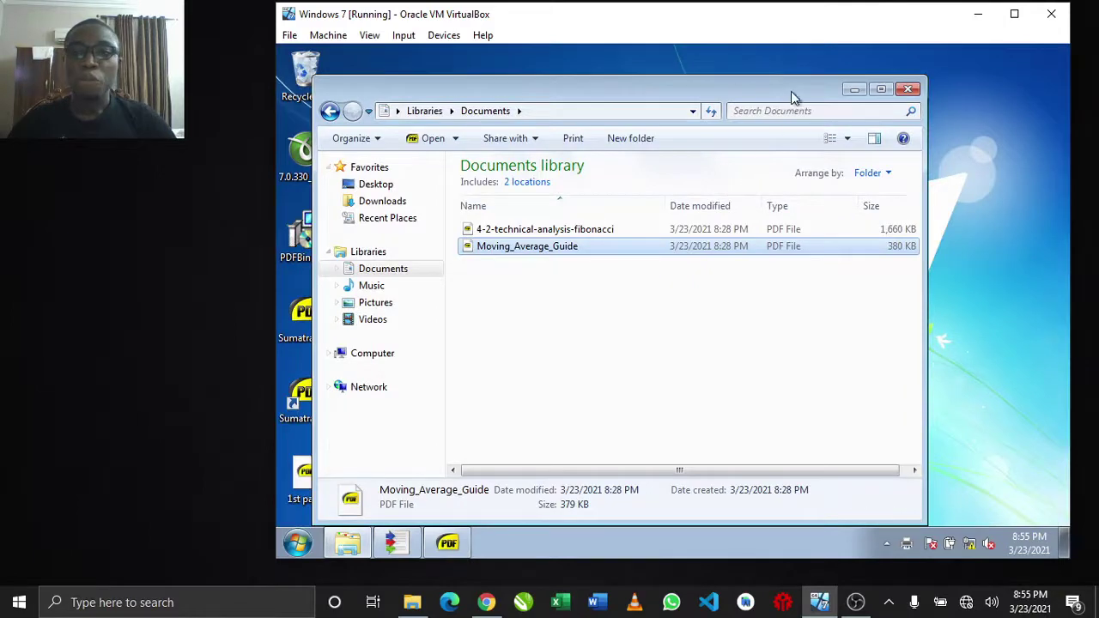
pyautogui.moveTo(791, 91); pyautogui.dragTo(977, 151)
pyautogui.moveTo(303, 479); pyautogui.dragTo(306, 76)
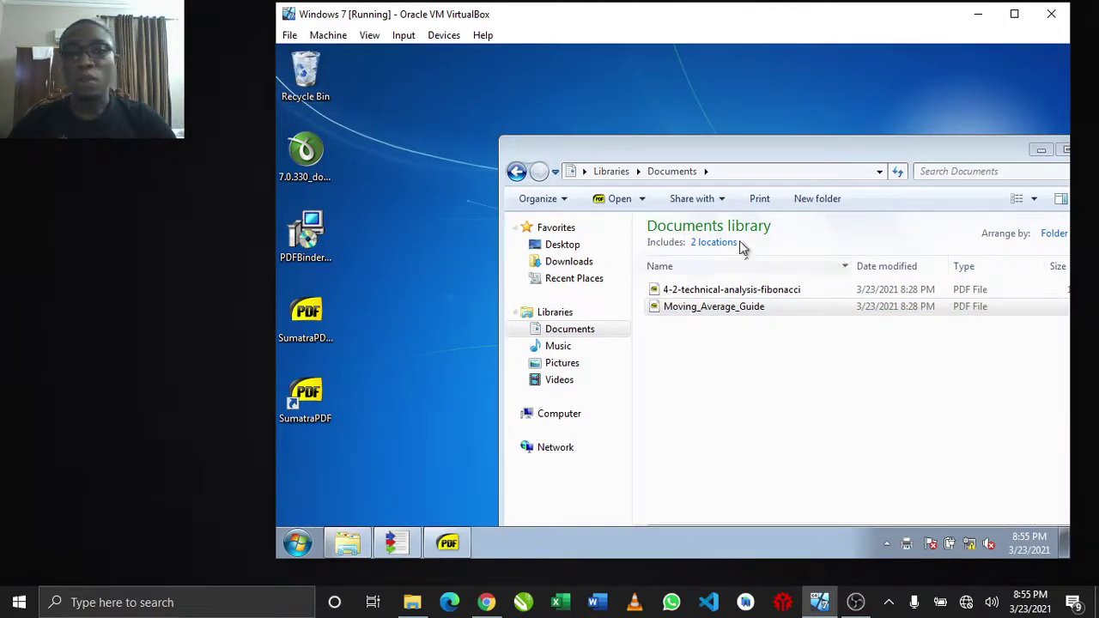
pyautogui.moveTo(734, 153); pyautogui.dragTo(536, 103)
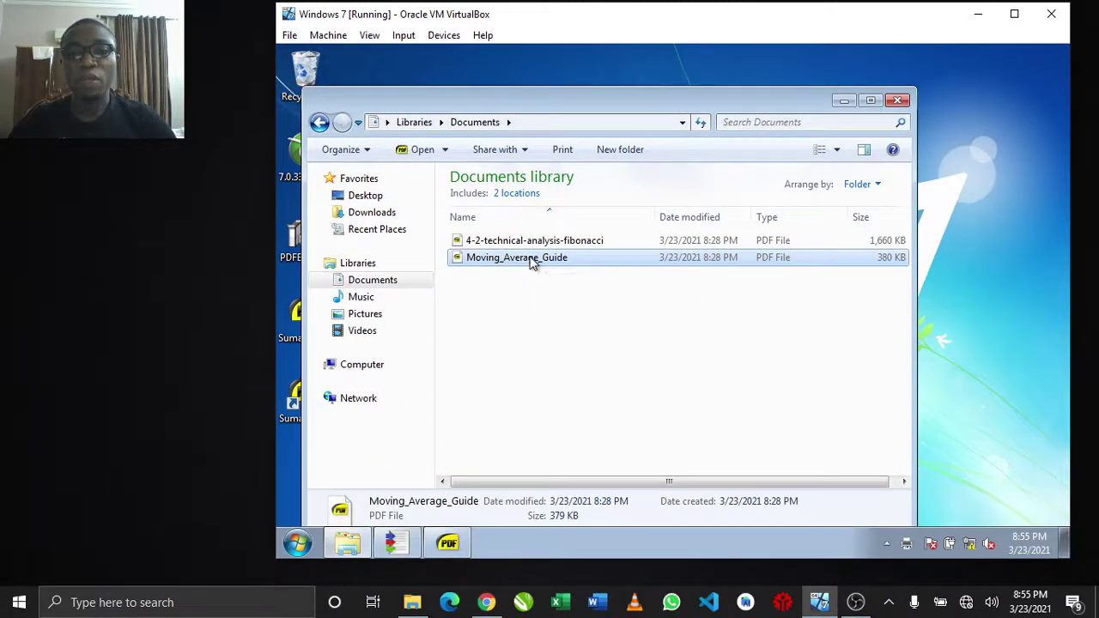
pyautogui.press('Control_R+p')
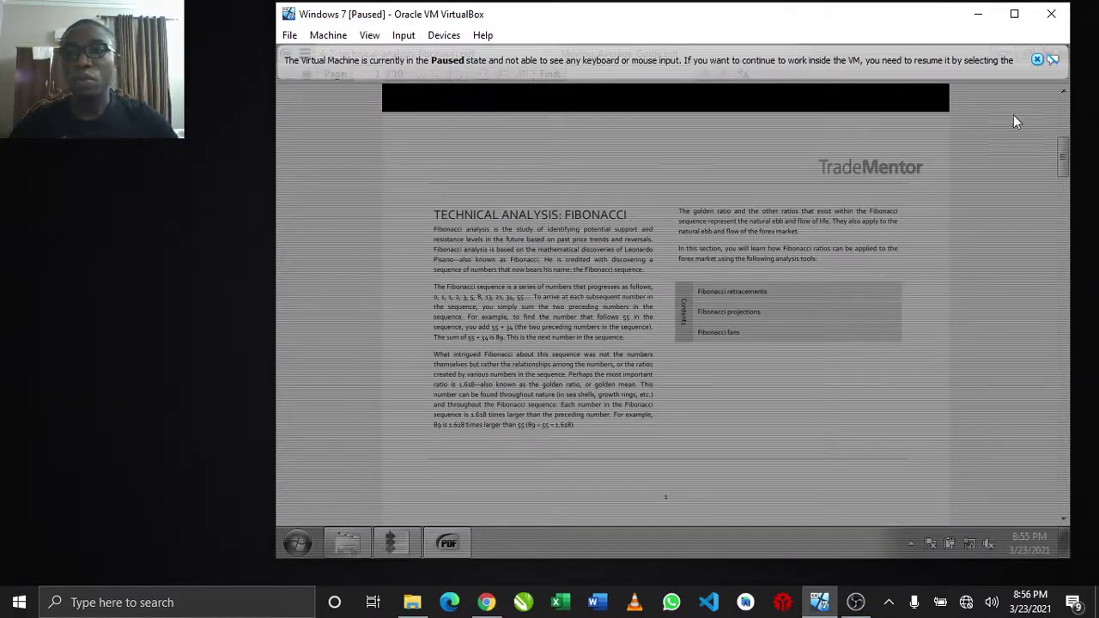
pyautogui.click(1036, 59)
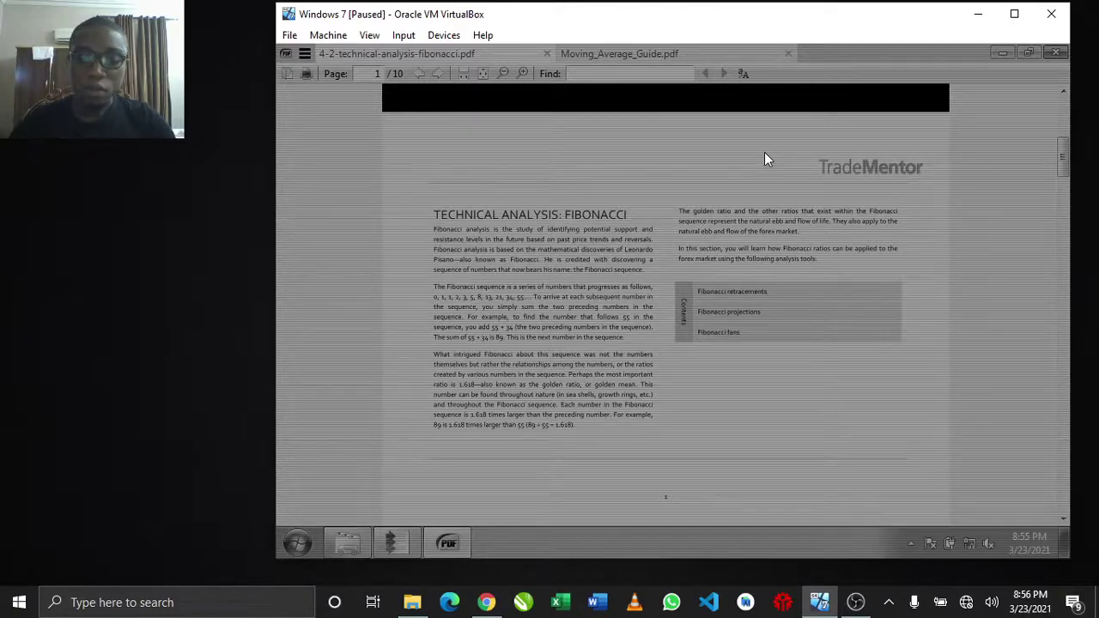
pyautogui.press('Control_R+p')
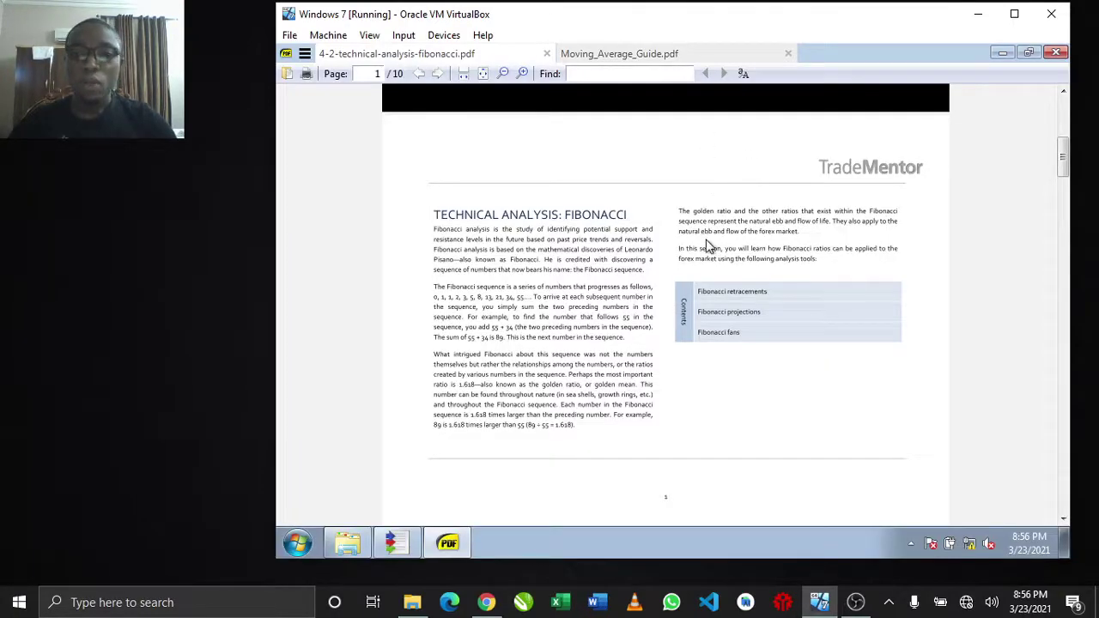
# Start printing the fibonacci document and set doPDF's predefined page size to A4 in the printing preferences
pyautogui.click(311, 76)
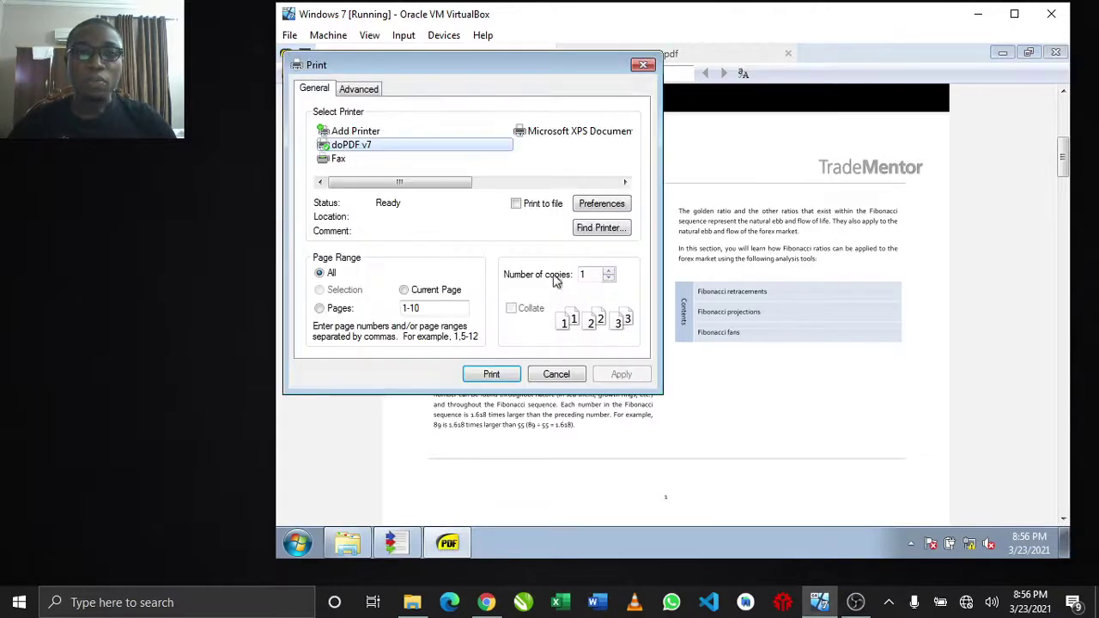
pyautogui.click(605, 206)
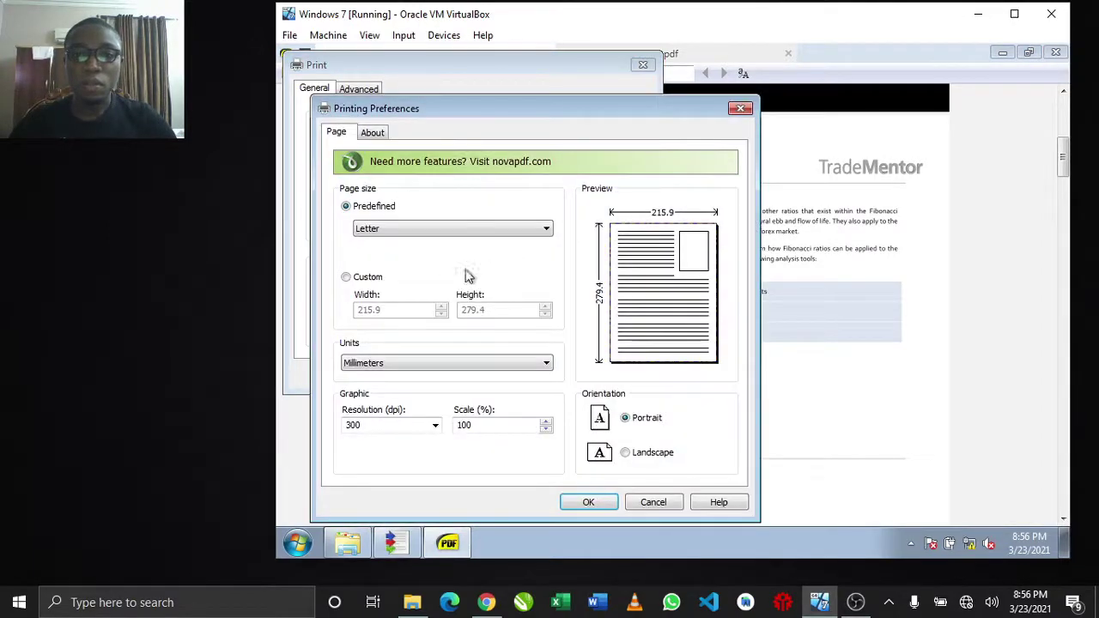
pyautogui.click(418, 236)
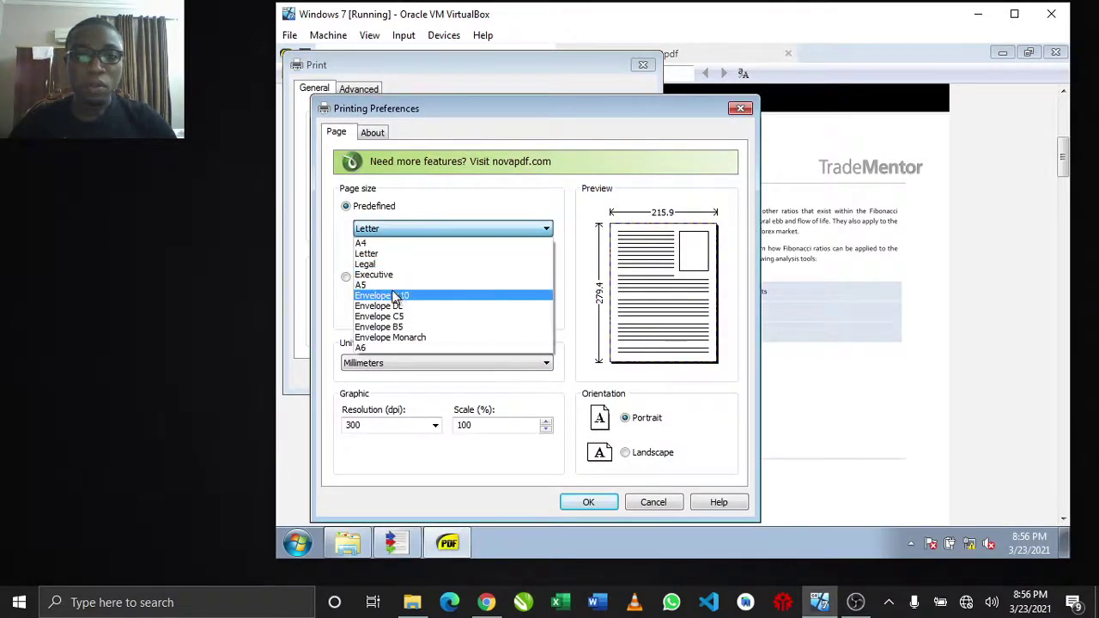
pyautogui.click(394, 242)
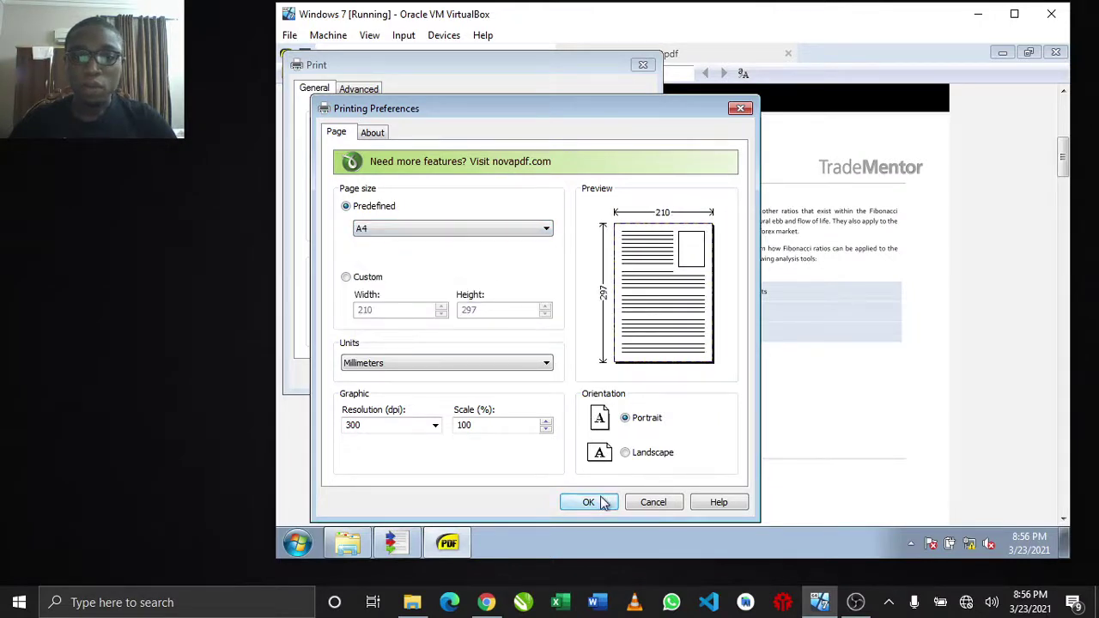
pyautogui.click(641, 460)
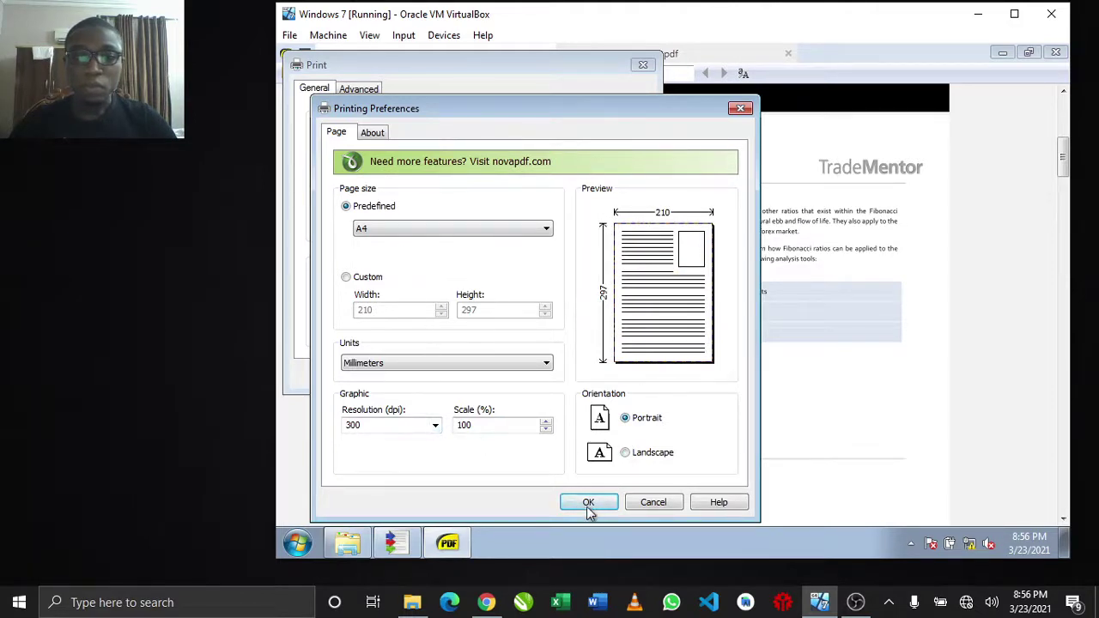
pyautogui.click(588, 504)
# Limit the print range to page 2, recheck the doPDF page preferences and print
pyautogui.click(435, 314)
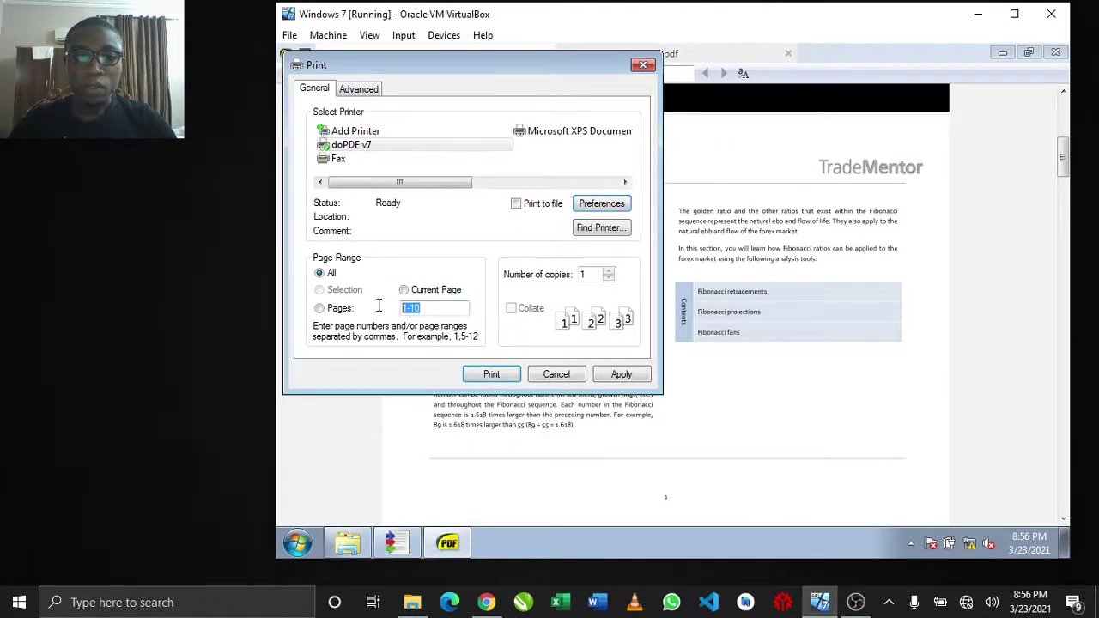
pyautogui.write('2')
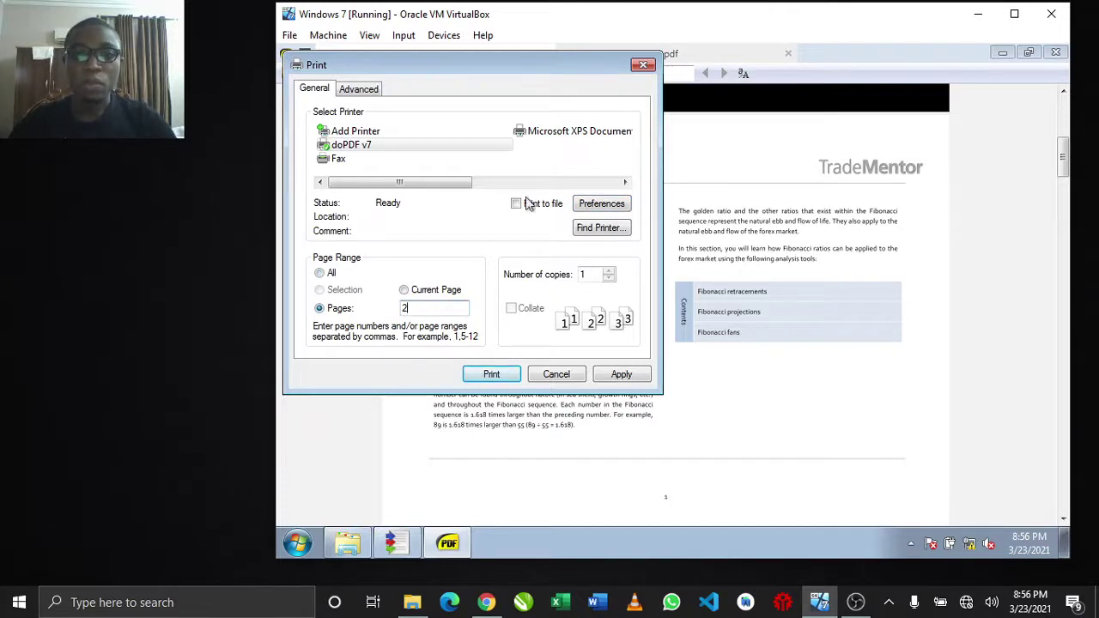
pyautogui.click(601, 207)
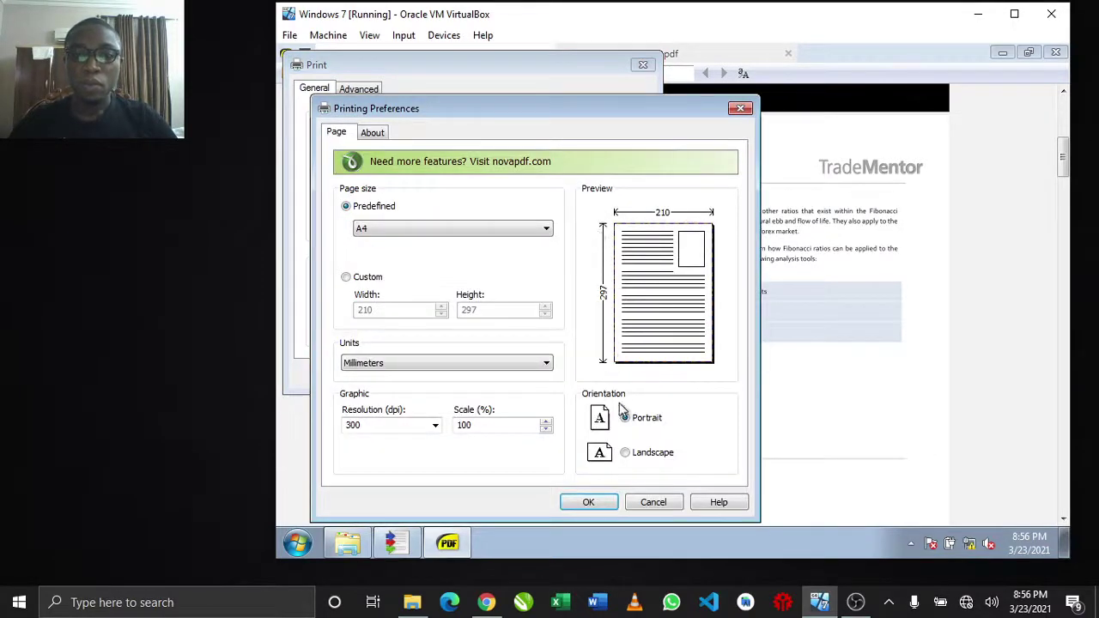
pyautogui.click(589, 502)
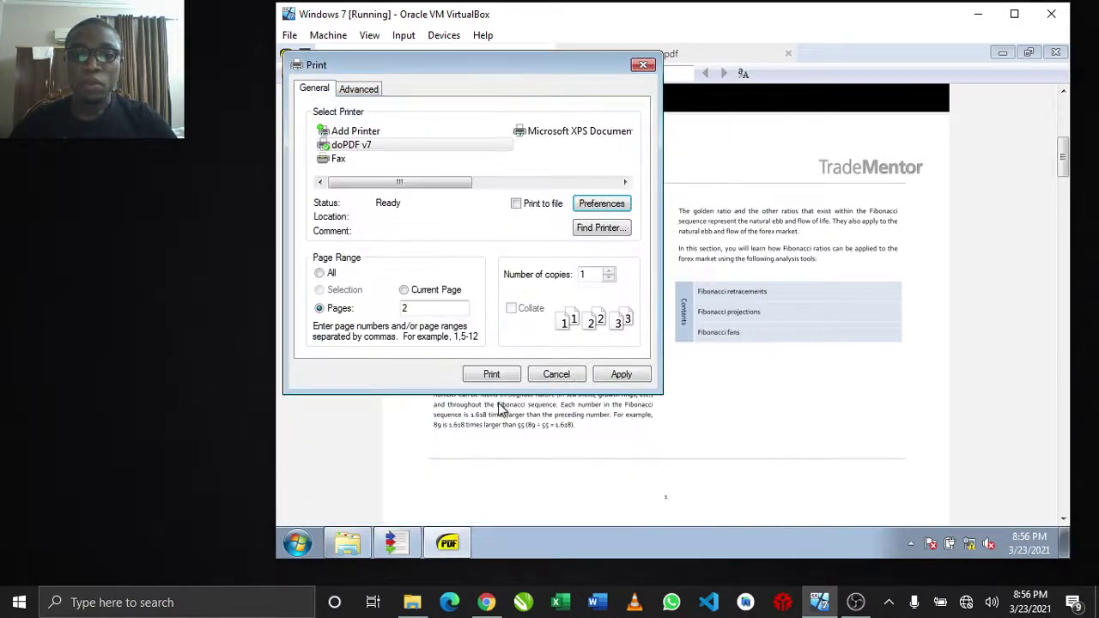
pyautogui.click(492, 375)
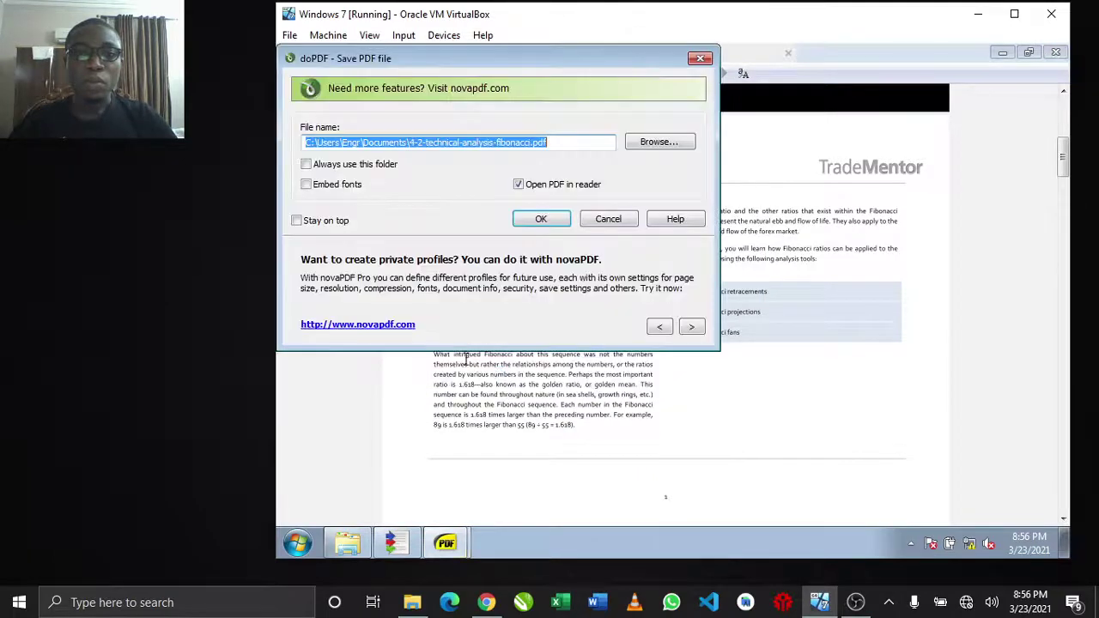
# Save the doPDF output on the desktop as First Page, with the folder always used and the PDF opened in the reader
pyautogui.click(344, 170)
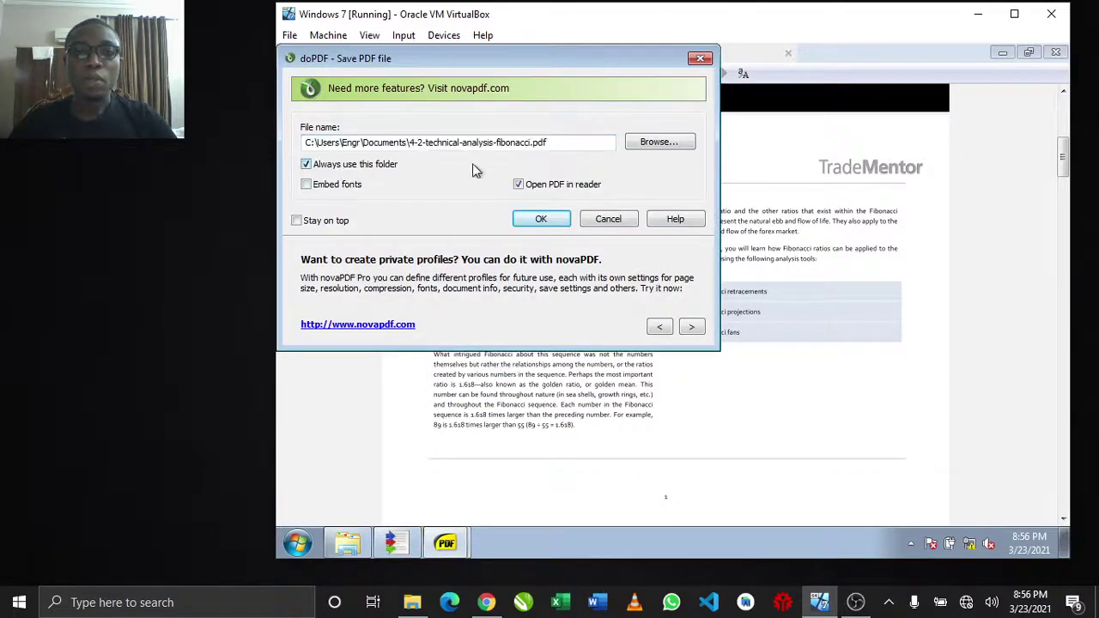
pyautogui.click(645, 142)
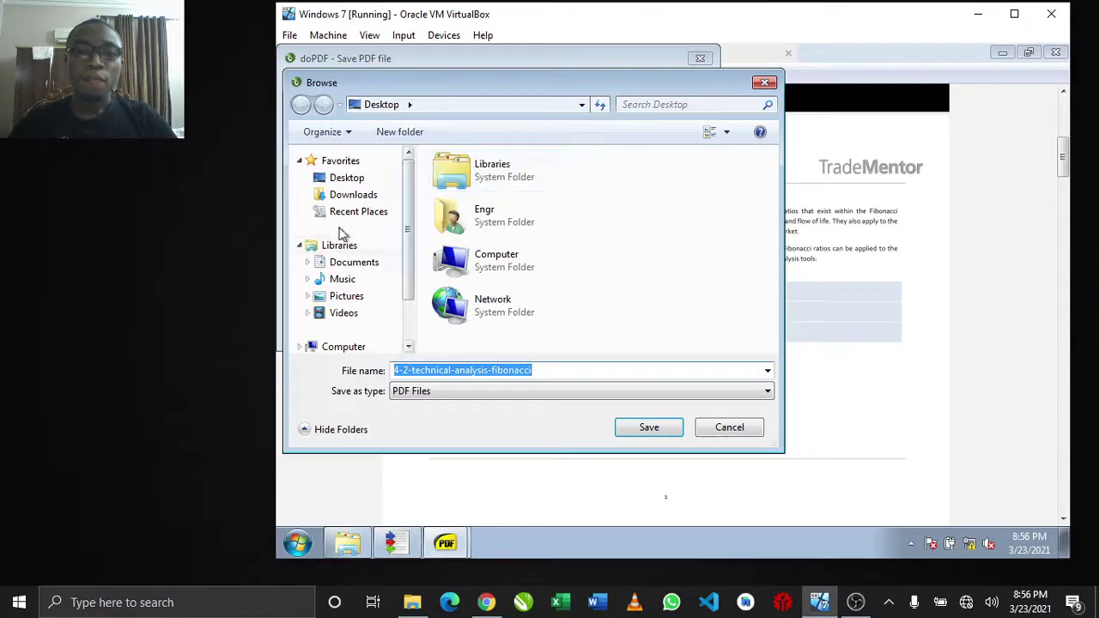
pyautogui.click(347, 178)
pyautogui.click(554, 371)
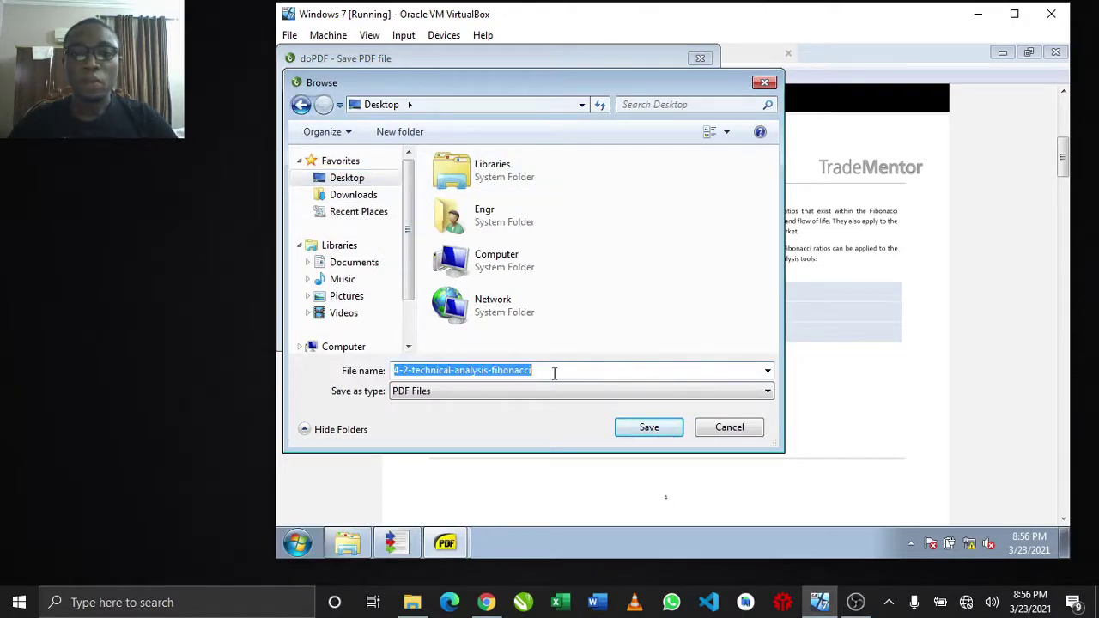
pyautogui.click(554, 371)
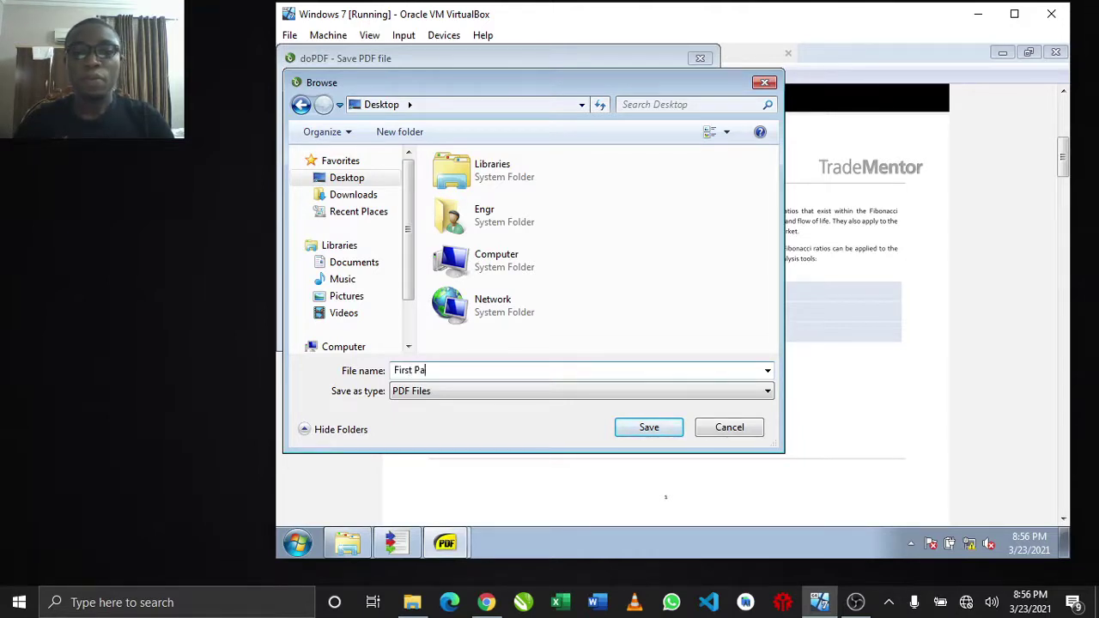
pyautogui.click(649, 427)
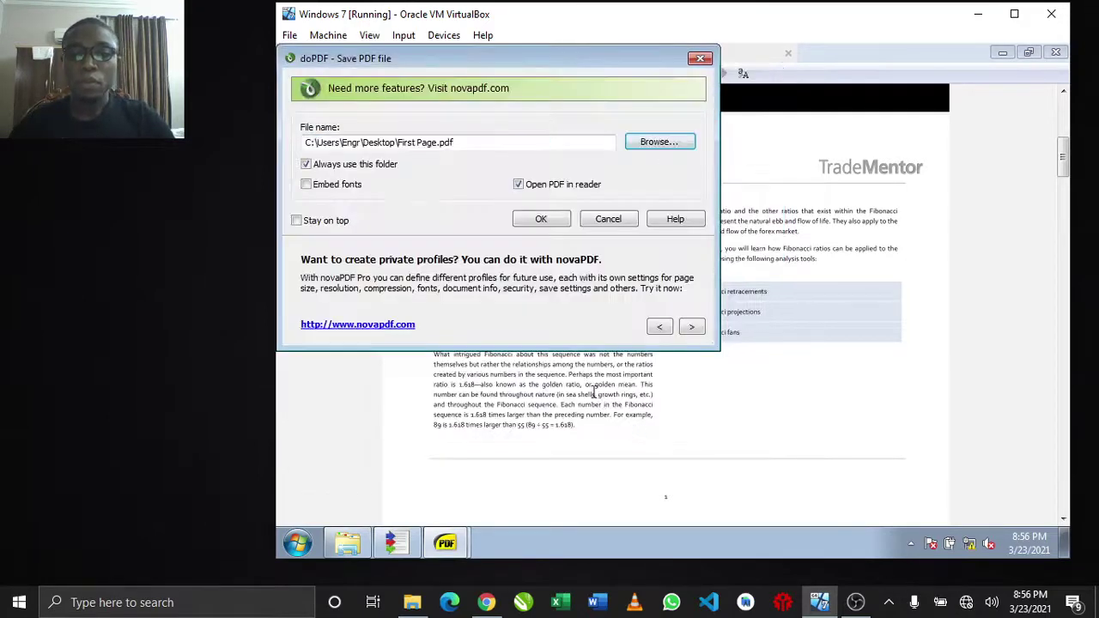
pyautogui.click(546, 218)
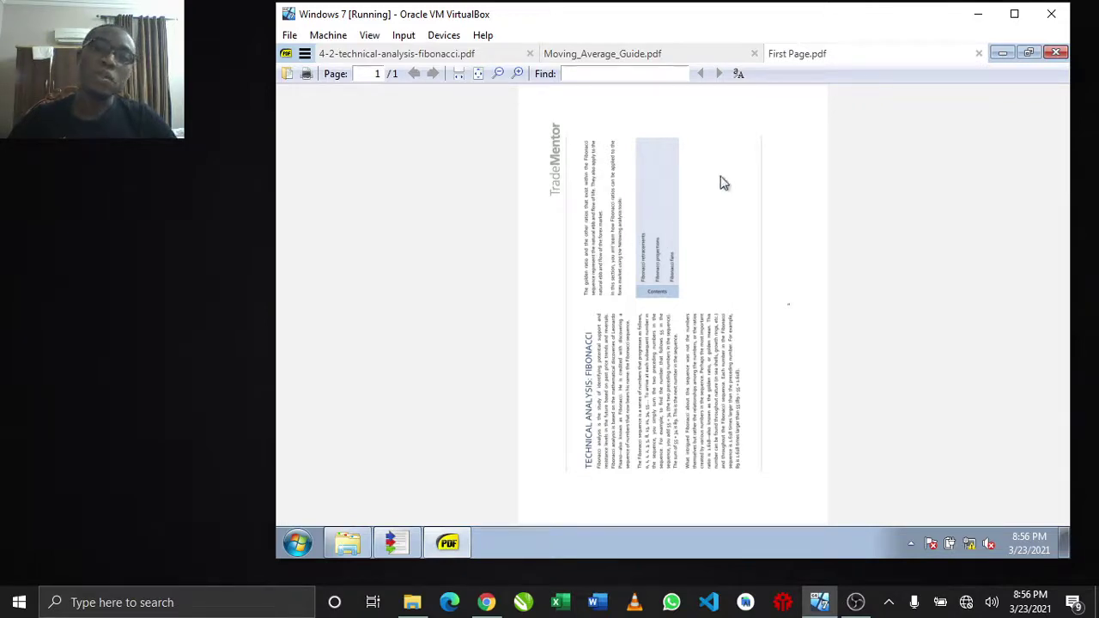
# Print only page 3 of the Moving_Average_Guide document with doPDF
pyautogui.click(667, 52)
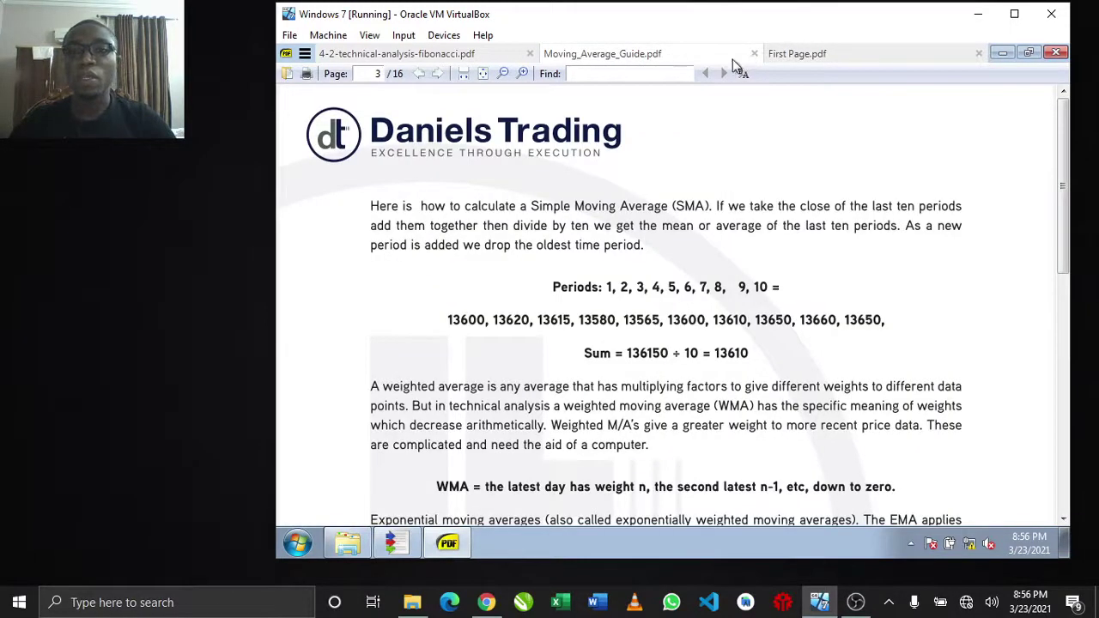
pyautogui.scroll(-1, 773, 258)
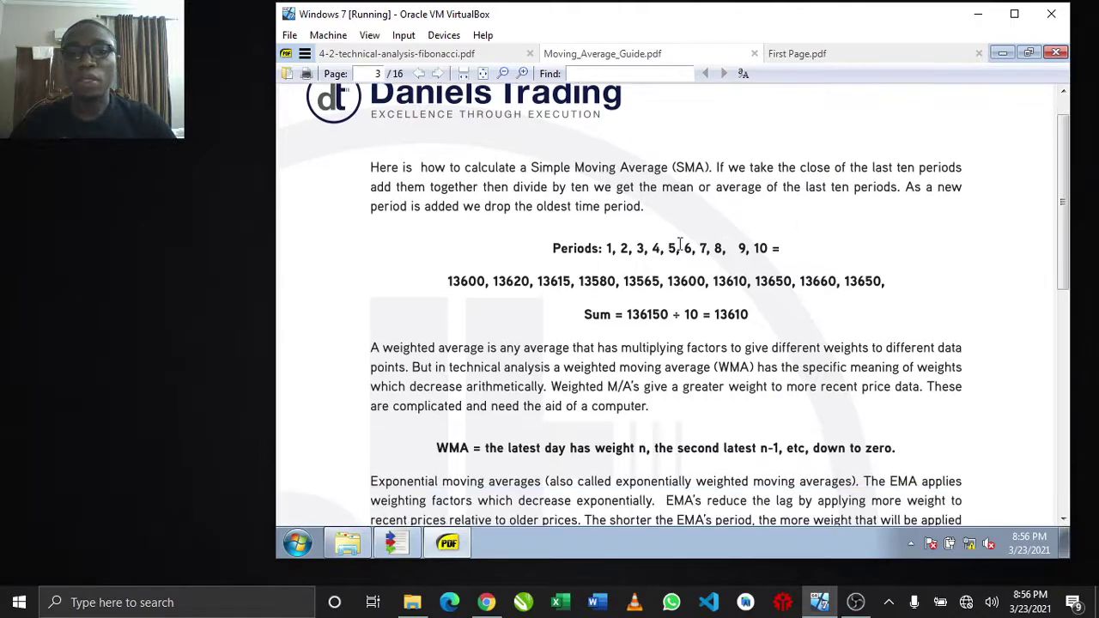
pyautogui.scroll(5, 679, 242)
pyautogui.scroll(-5, 679, 245)
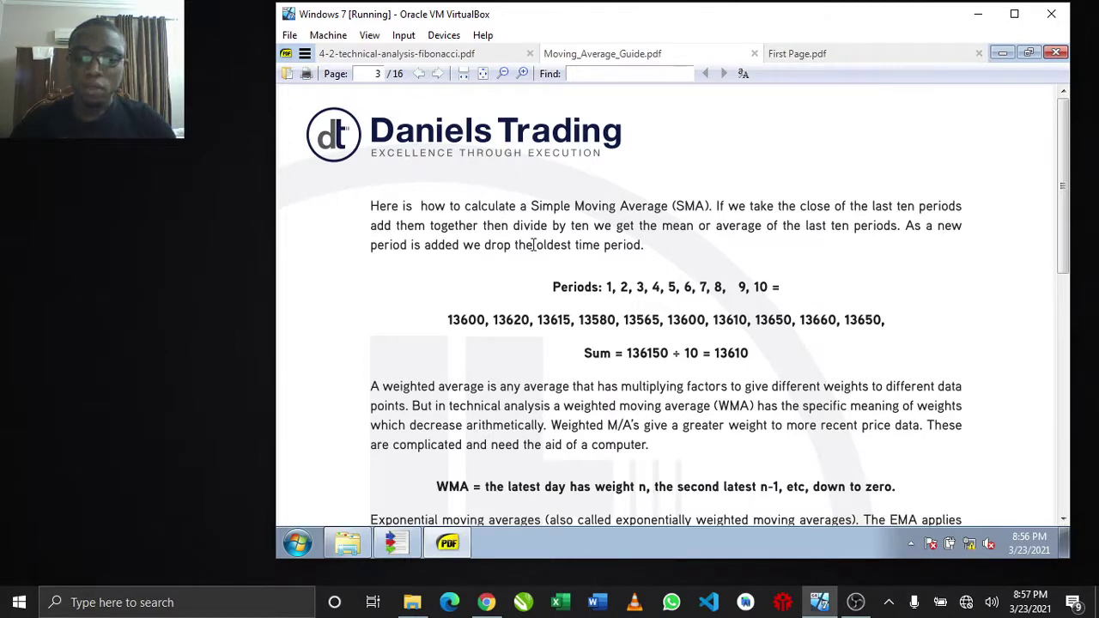
pyautogui.click(307, 75)
pyautogui.click(424, 309)
pyautogui.moveTo(424, 308); pyautogui.dragTo(365, 309)
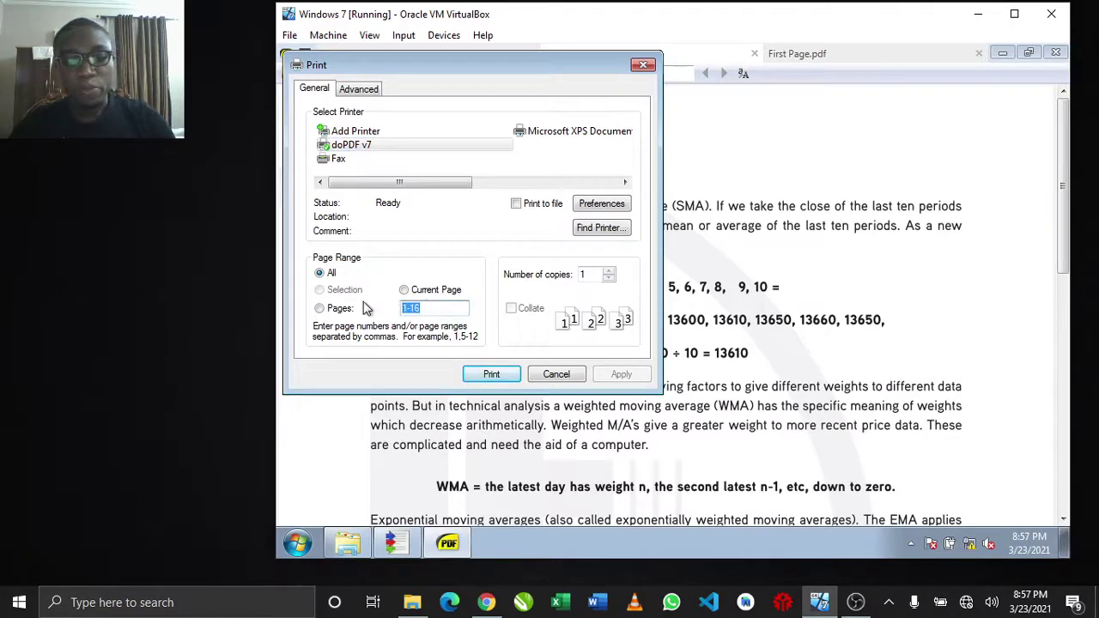
pyautogui.click(491, 374)
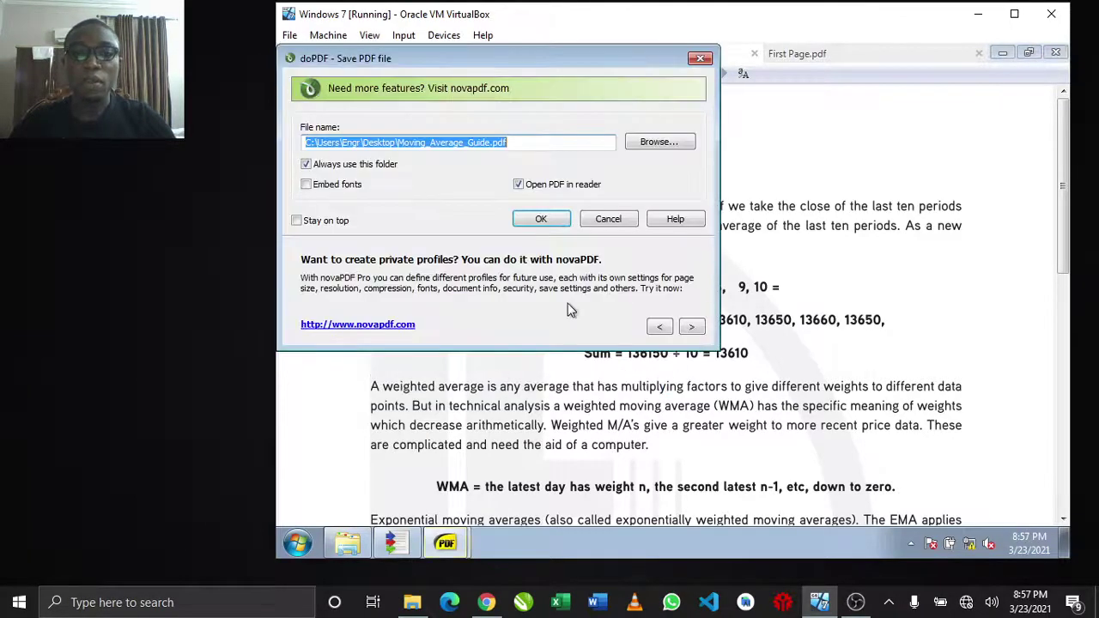
# Save the doPDF output on the desktop as 2nd page
pyautogui.click(653, 142)
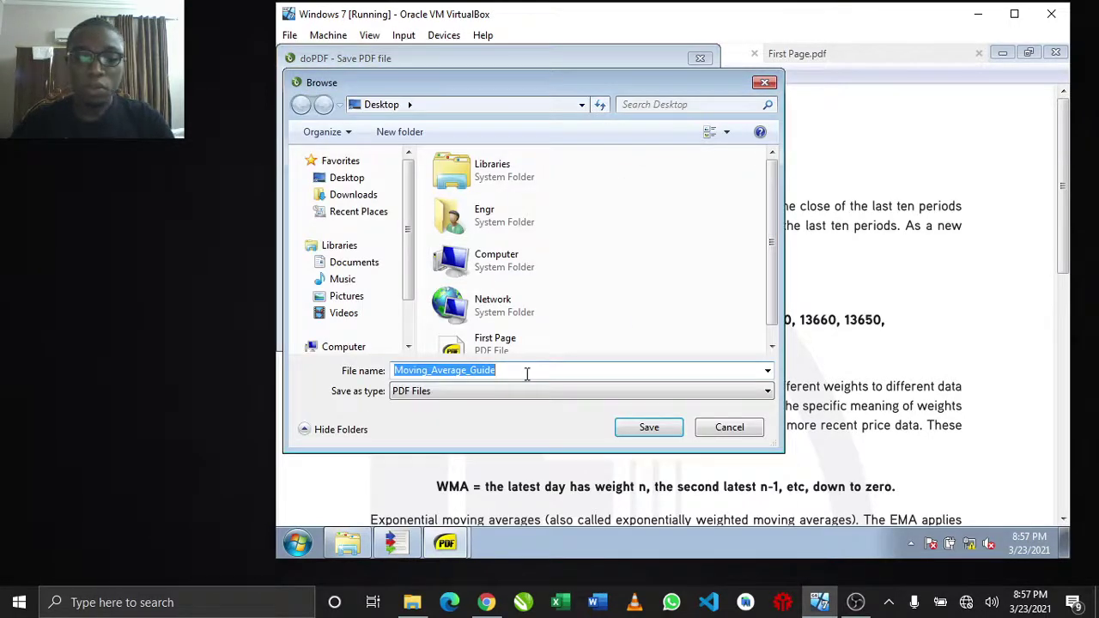
pyautogui.write('2nd page')
pyautogui.press('Return')
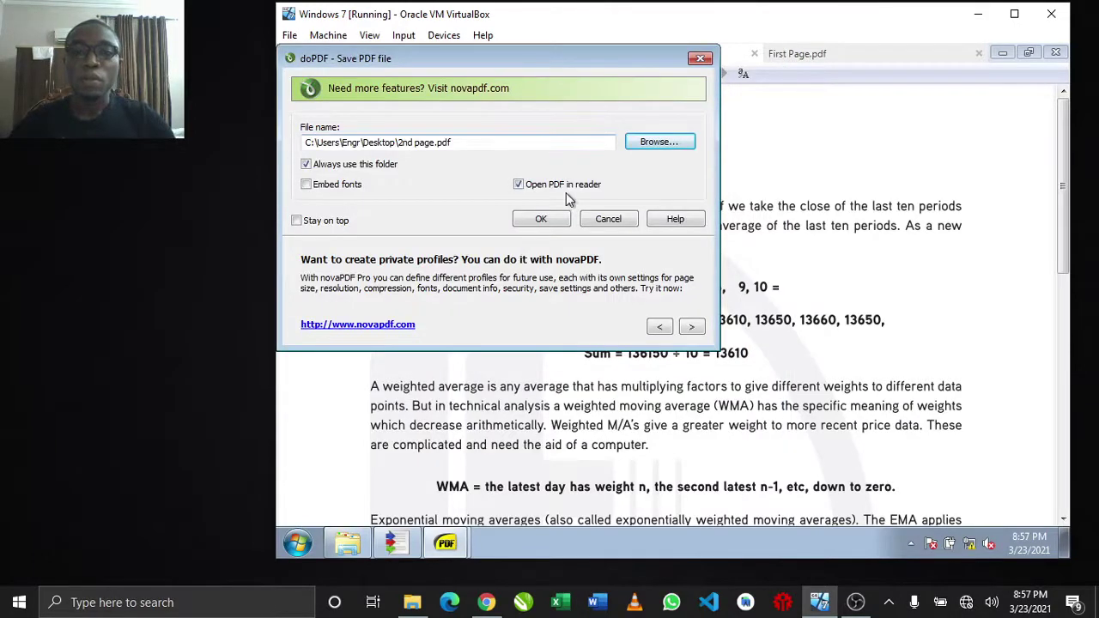
pyautogui.click(533, 219)
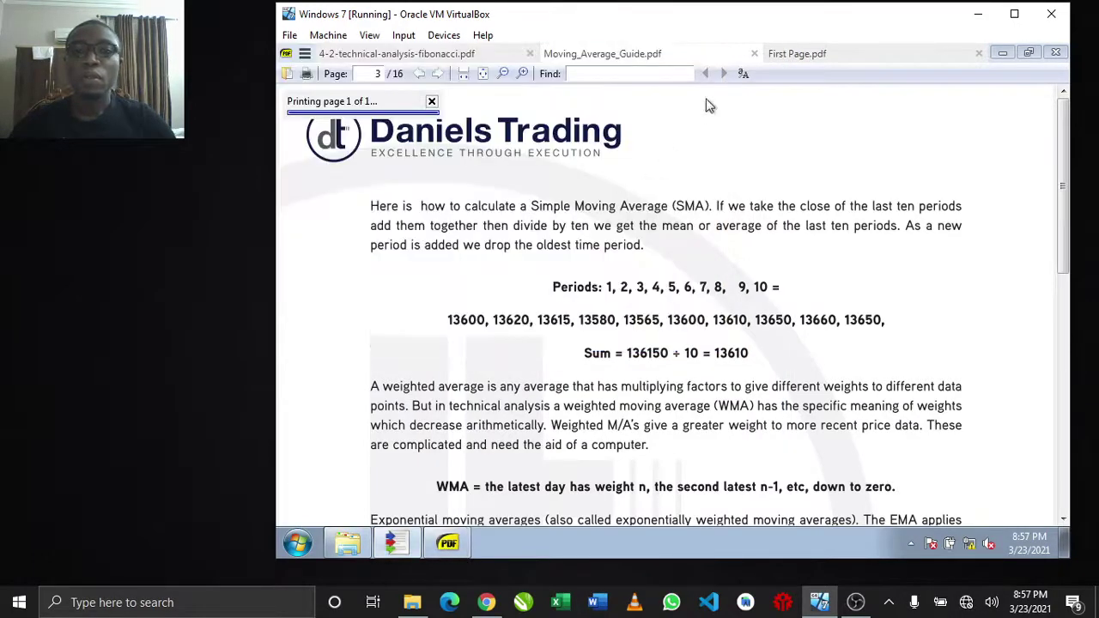
# Close the First Page, Moving_Average_Guide and fibonacci documents in the reader
pyautogui.click(834, 58)
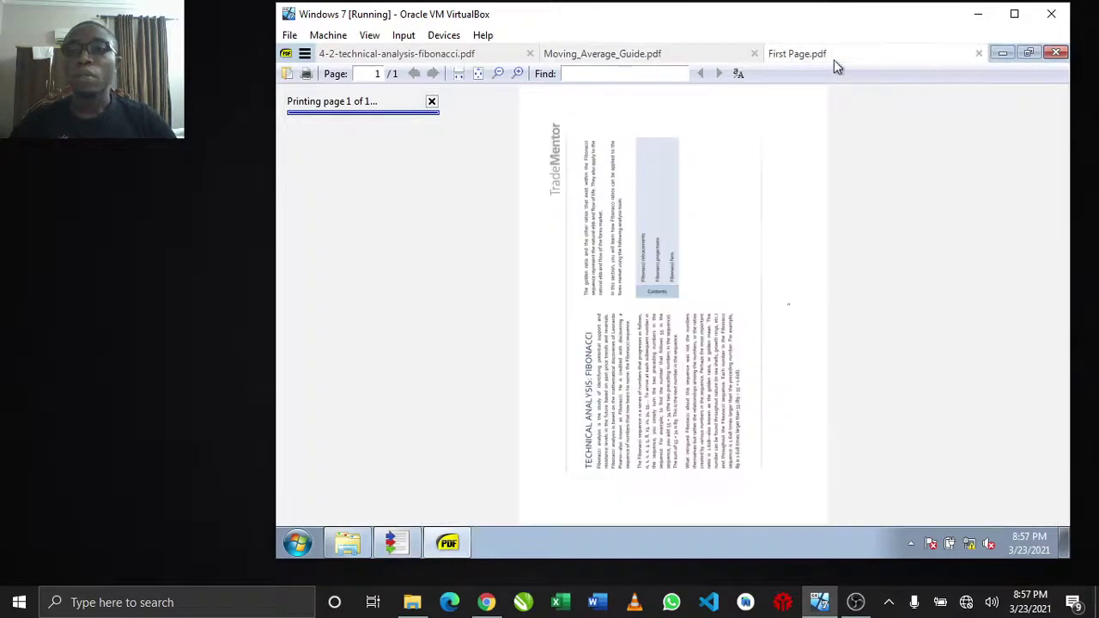
pyautogui.click(979, 54)
pyautogui.click(788, 53)
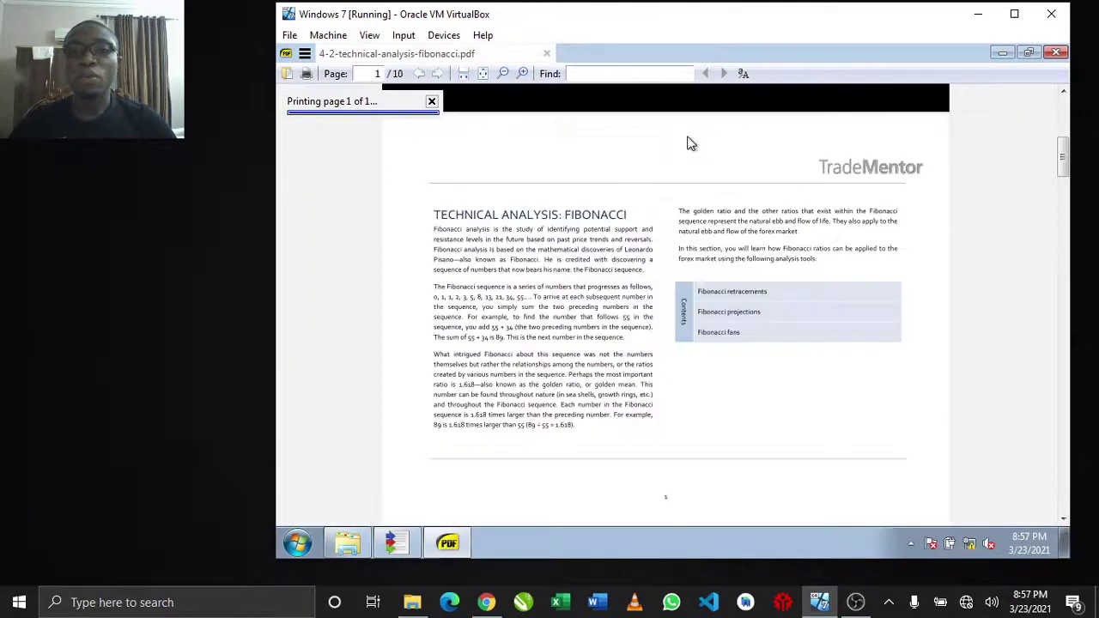
pyautogui.click(547, 54)
# Minimize the PDF reader and close the Documents library window to clear the virtual machine's desktop
pyautogui.click(978, 14)
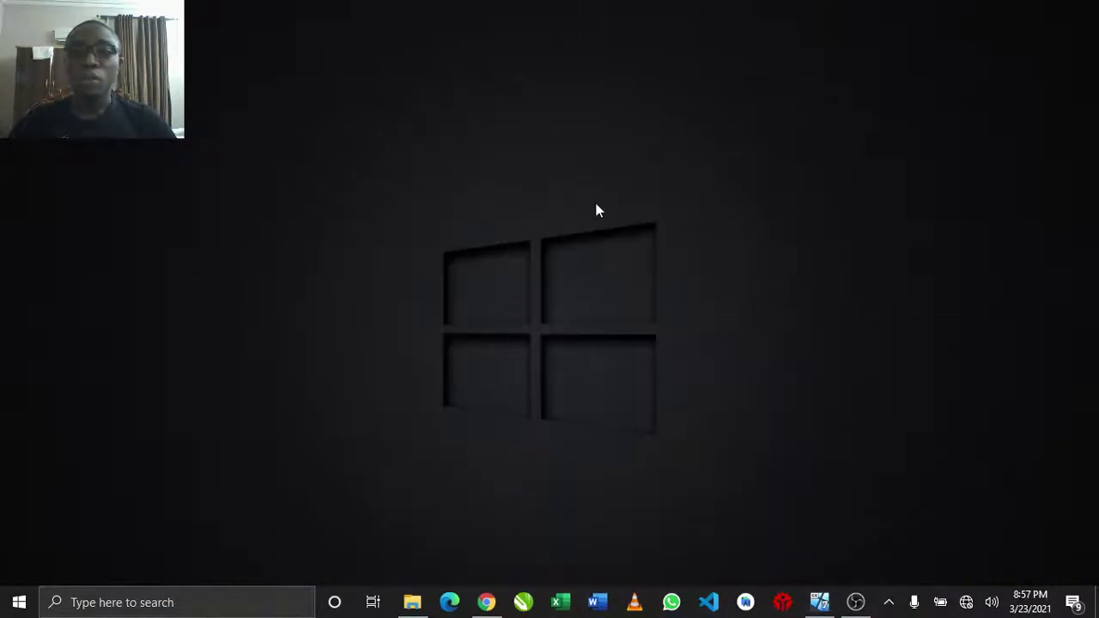
pyautogui.click(819, 602)
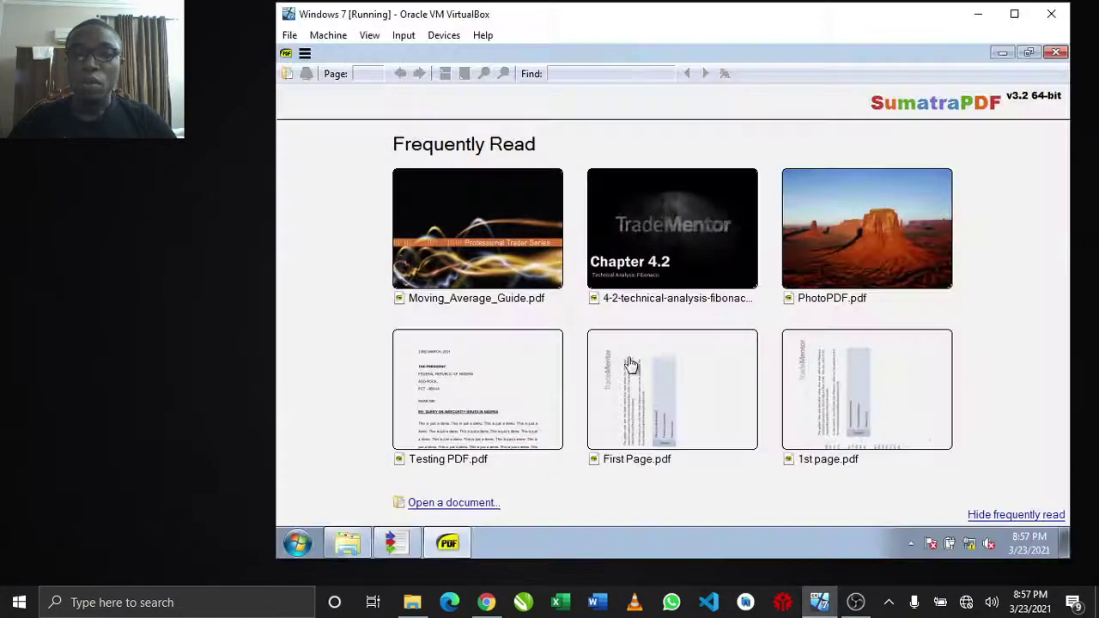
pyautogui.click(1002, 54)
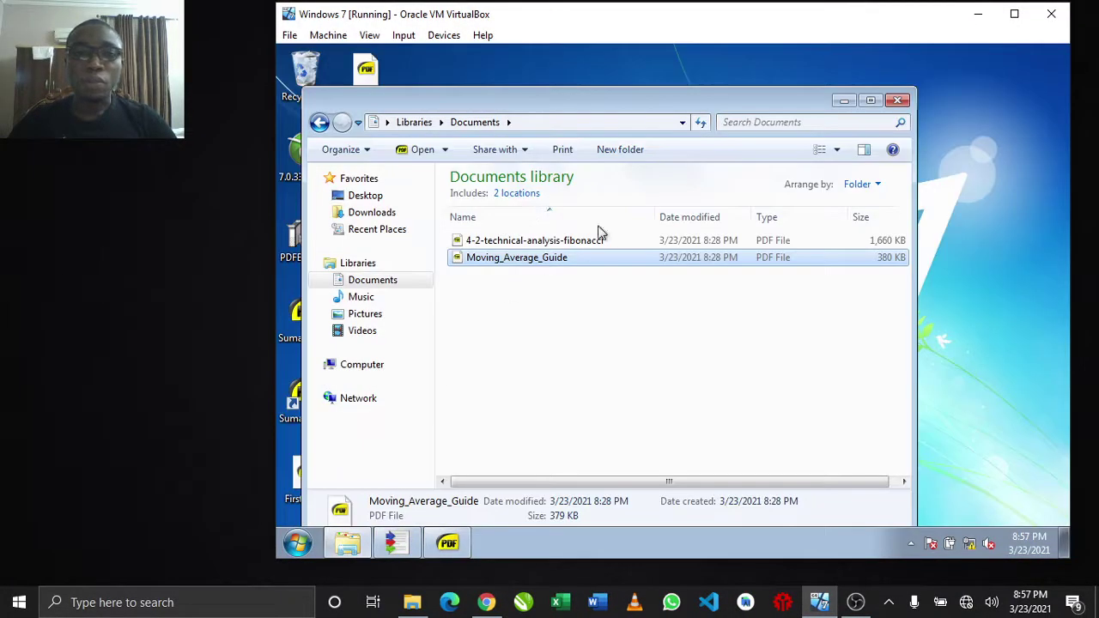
pyautogui.click(897, 101)
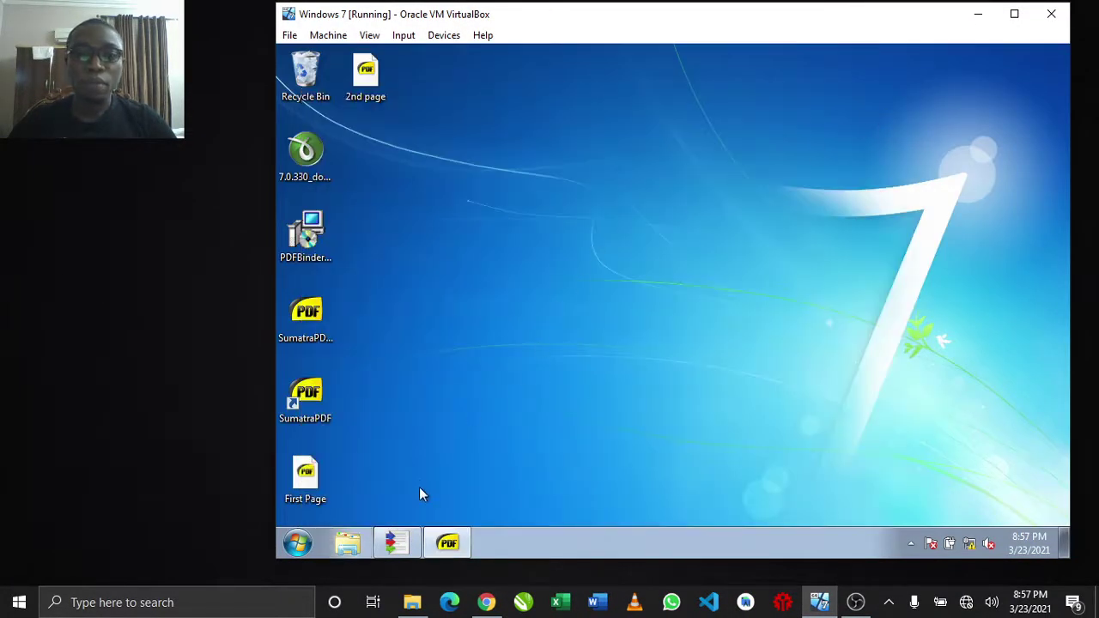
# Open First Page and 2nd page from the desktop to check each printed page, closing the reader after the second
pyautogui.doubleClick(316, 495)
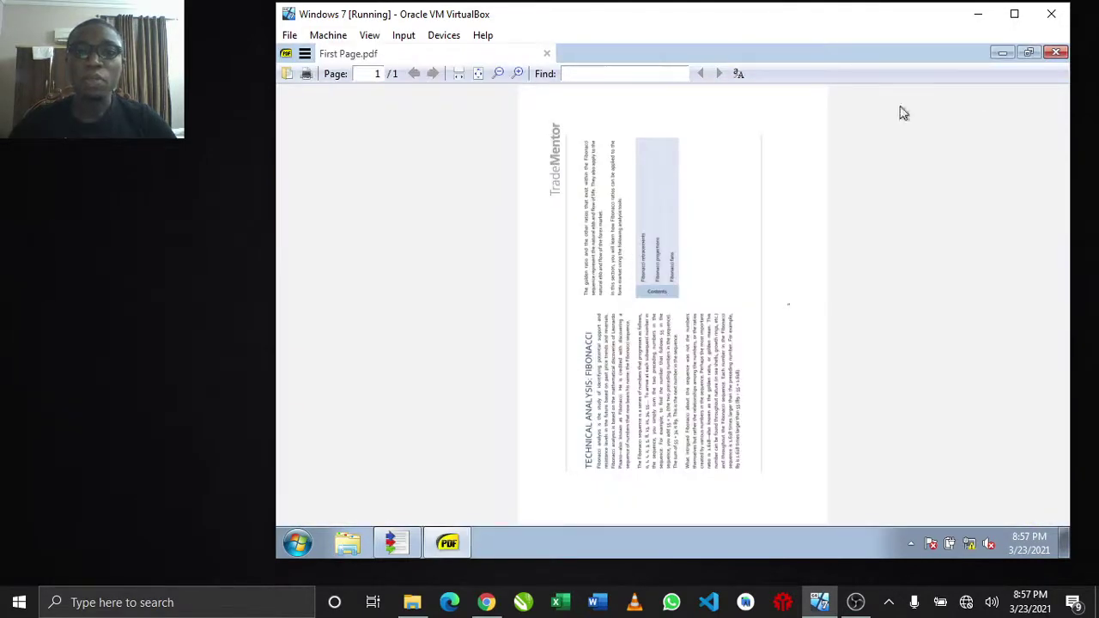
pyautogui.click(546, 54)
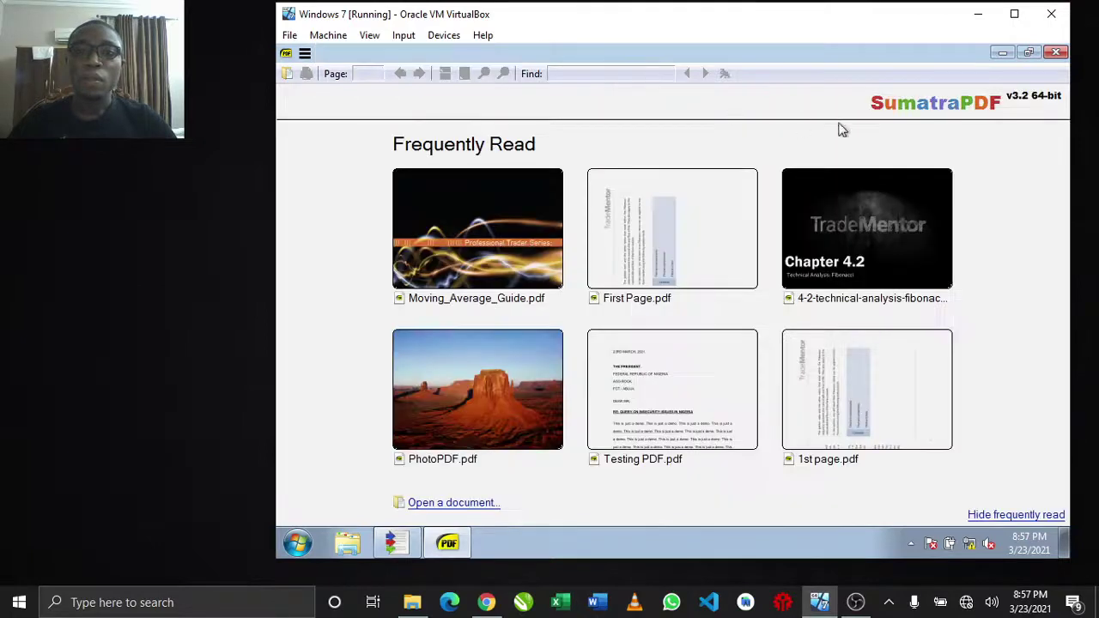
pyautogui.click(1002, 53)
pyautogui.doubleClick(389, 96)
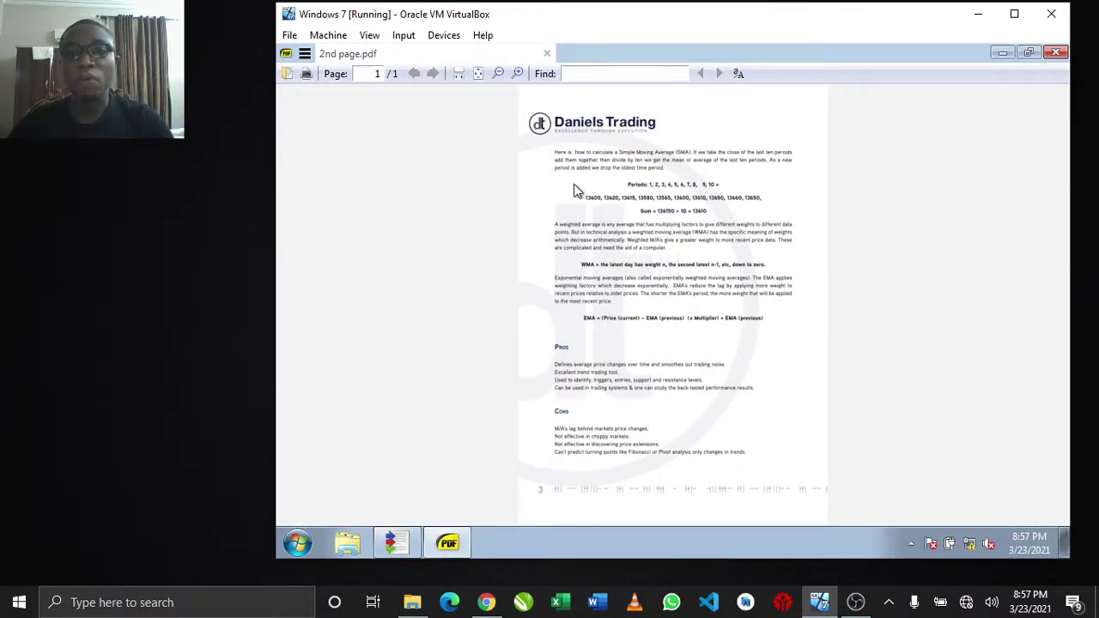
pyautogui.click(1057, 54)
# Switch to PDFBinder and remove the fibonacci and Moving_Average_Guide files from its list
pyautogui.click(396, 542)
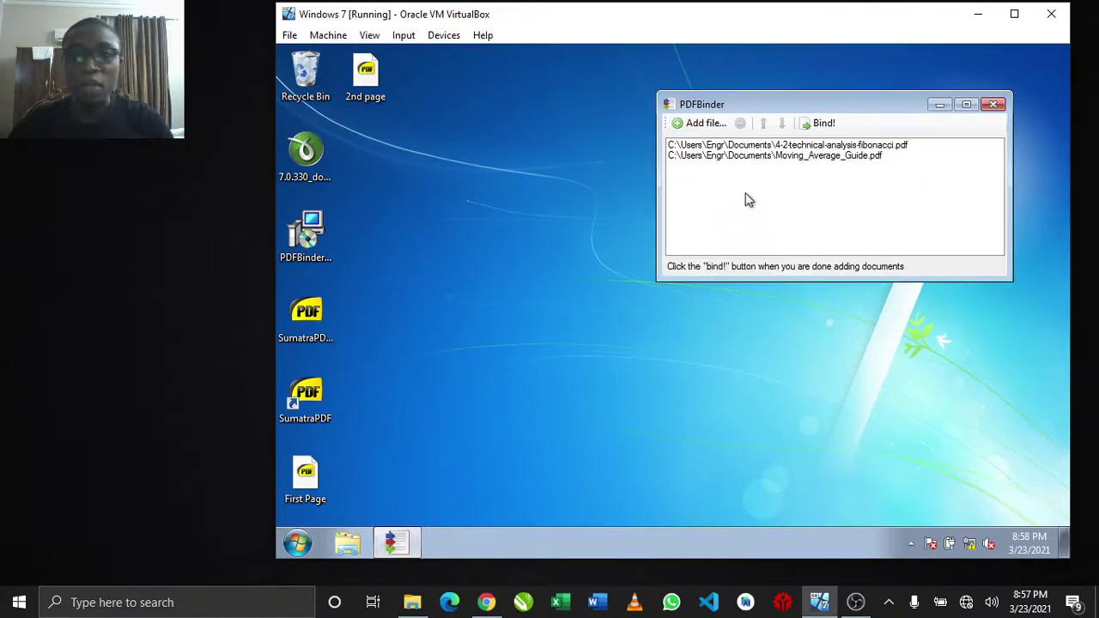
pyautogui.click(763, 155)
pyautogui.click(740, 123)
pyautogui.click(744, 153)
pyautogui.click(740, 124)
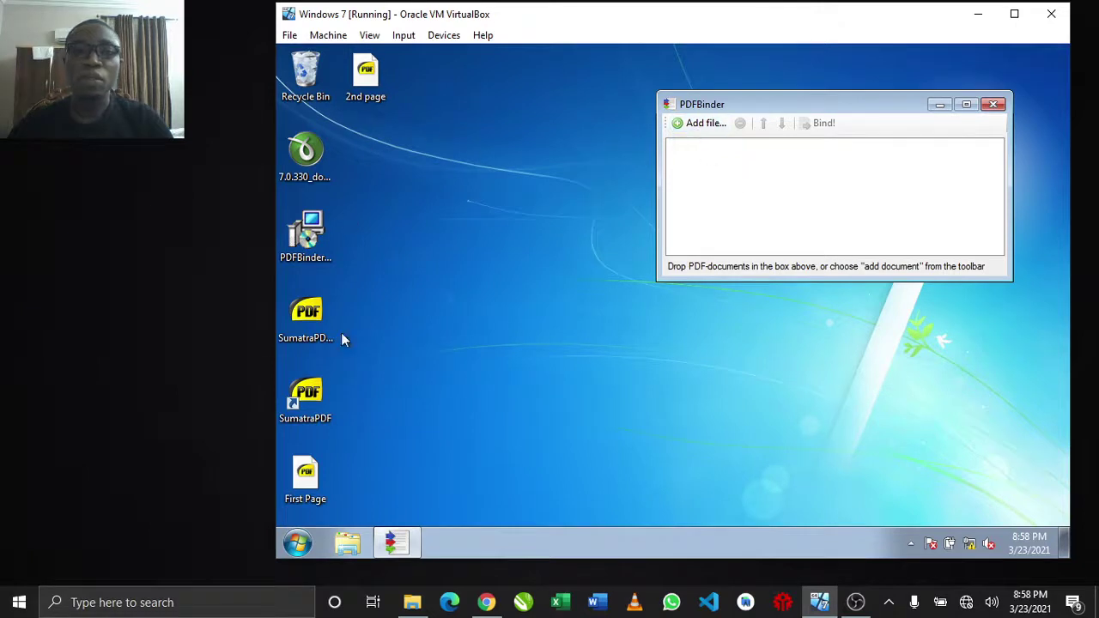
# Add First Page and 2nd page from the desktop to the PDFBinder list, in that order
pyautogui.moveTo(293, 485); pyautogui.dragTo(729, 172)
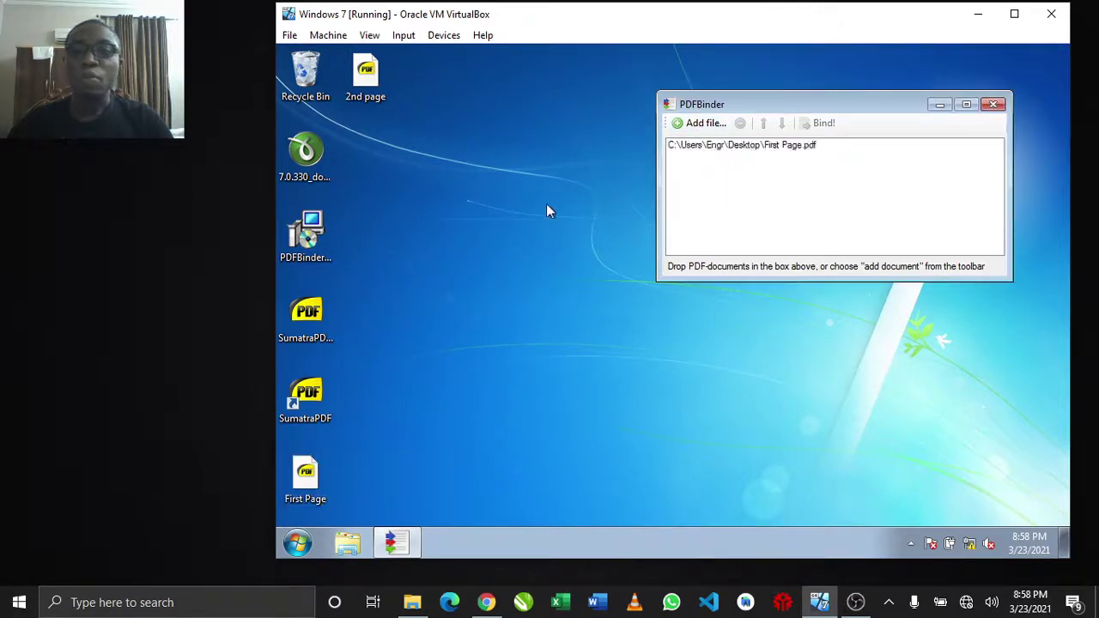
pyautogui.click(694, 124)
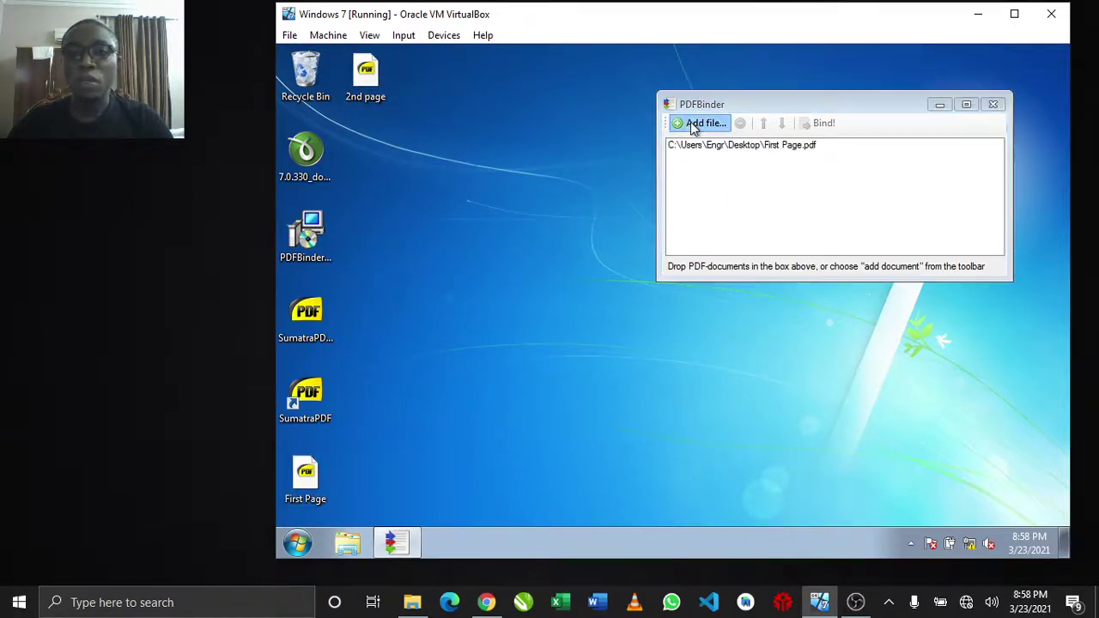
pyautogui.click(999, 473)
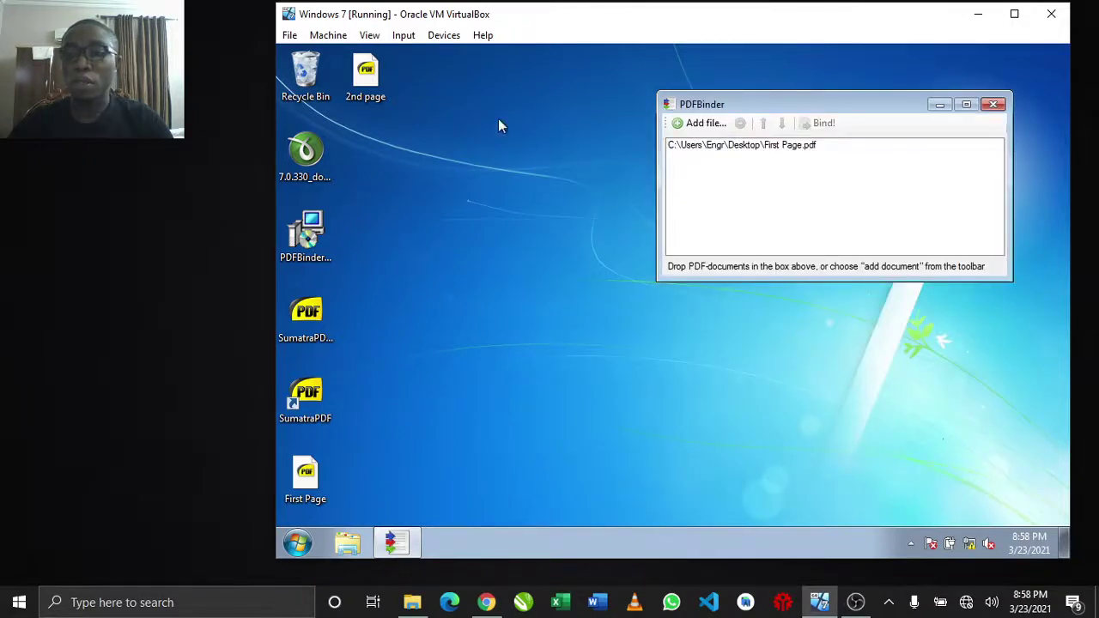
pyautogui.moveTo(382, 100); pyautogui.dragTo(727, 178)
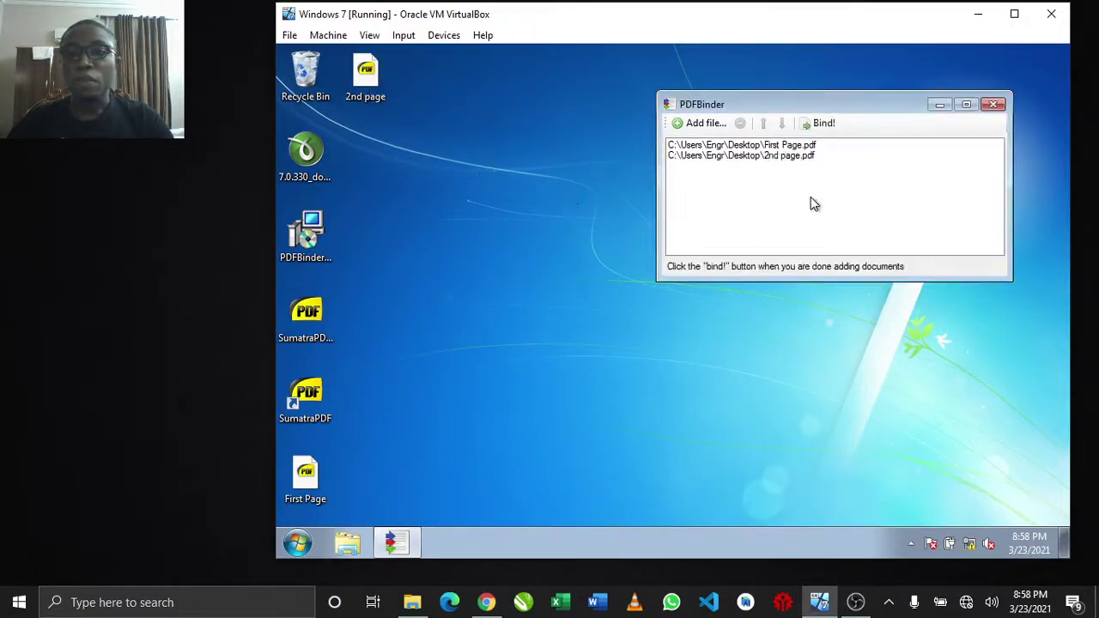
# Move 2nd page up in the binding order and return it below First Page
pyautogui.click(759, 157)
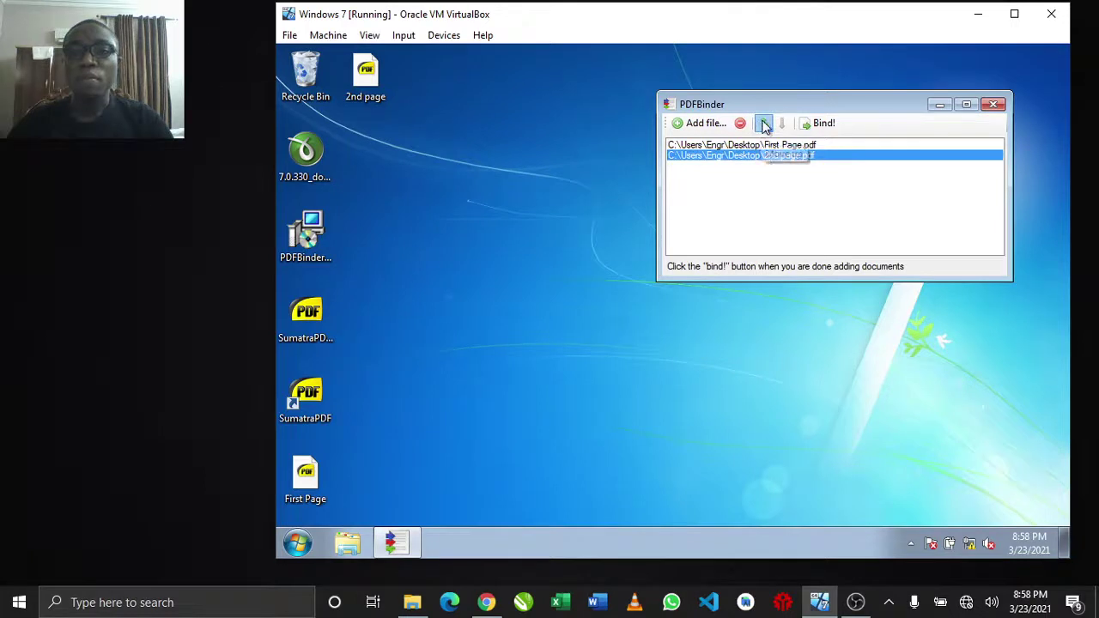
pyautogui.click(762, 123)
pyautogui.click(781, 123)
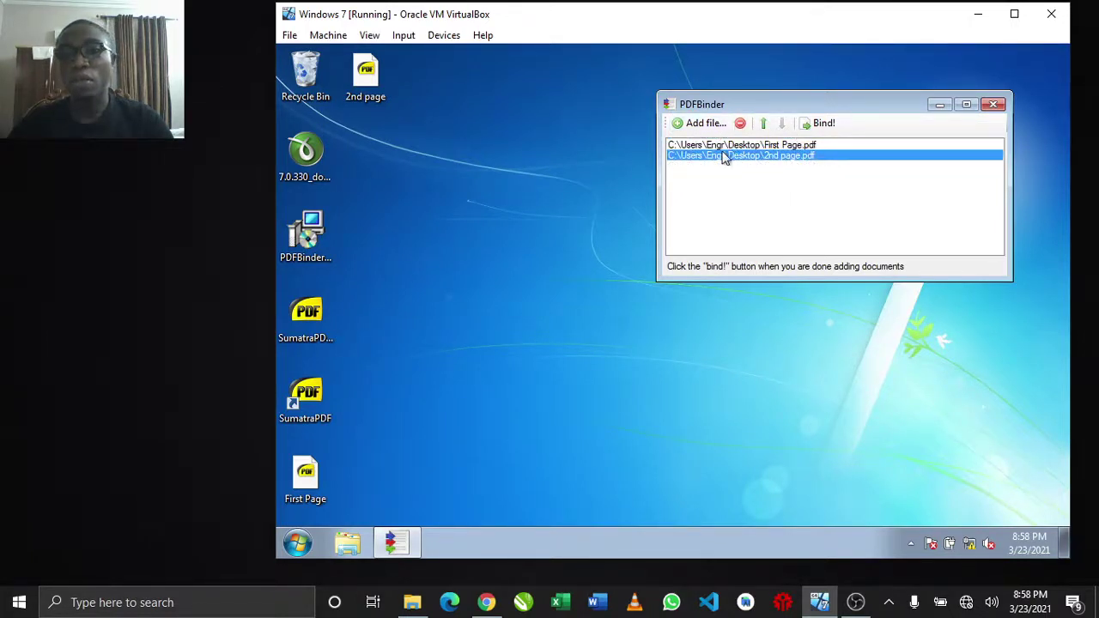
# Bind First Page and 2nd page into one PDF saved on the desktop as New Joint
pyautogui.click(823, 124)
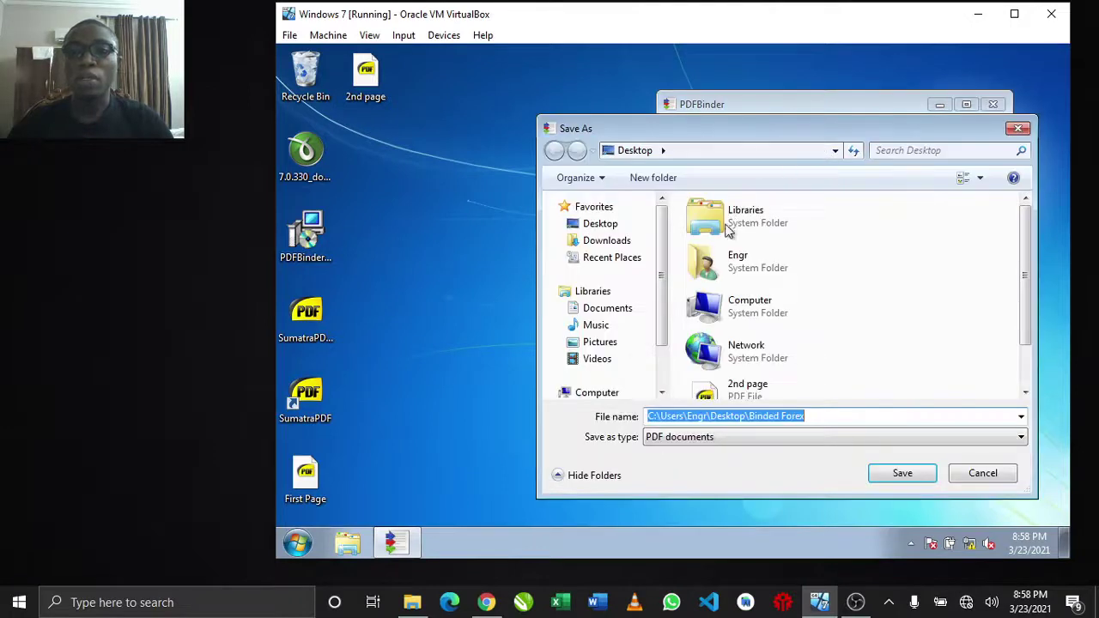
pyautogui.click(599, 225)
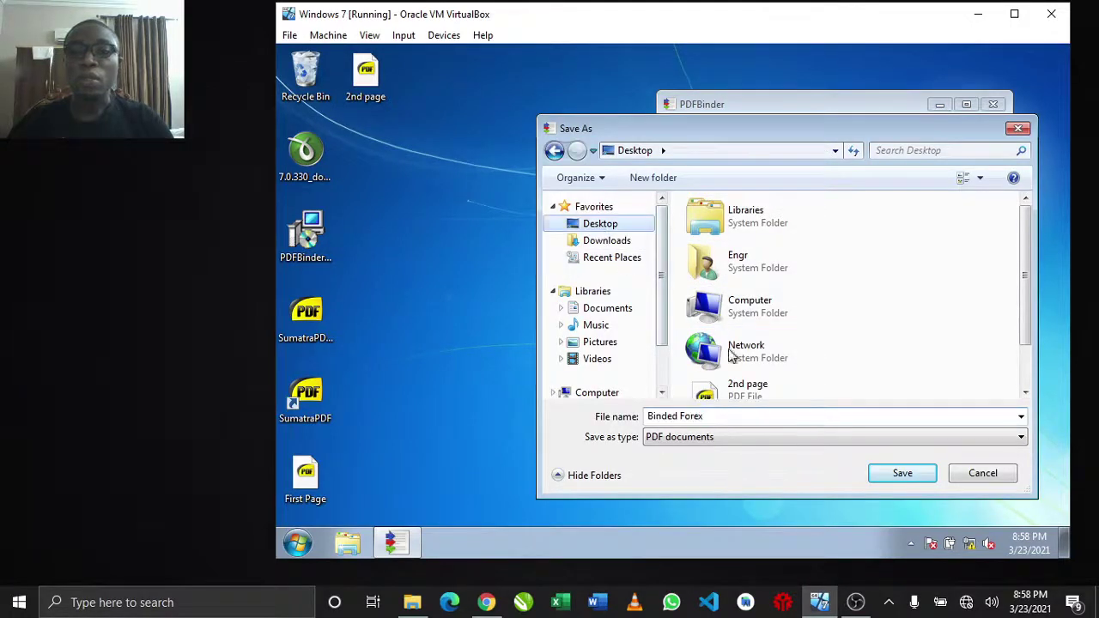
pyautogui.click(740, 418)
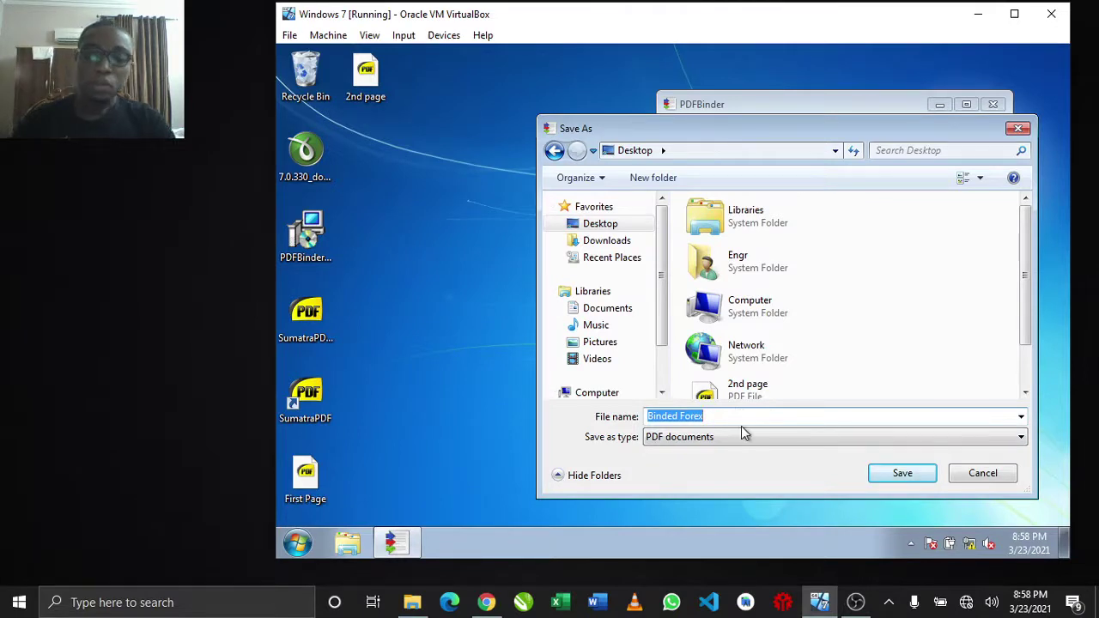
pyautogui.write('New Joint')
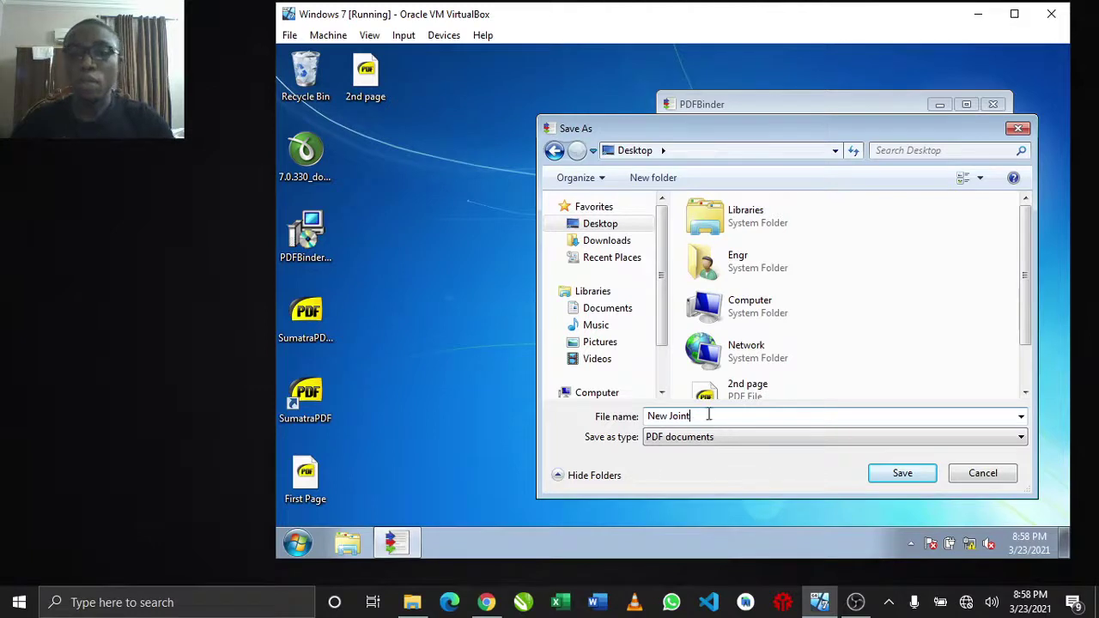
pyautogui.click(898, 469)
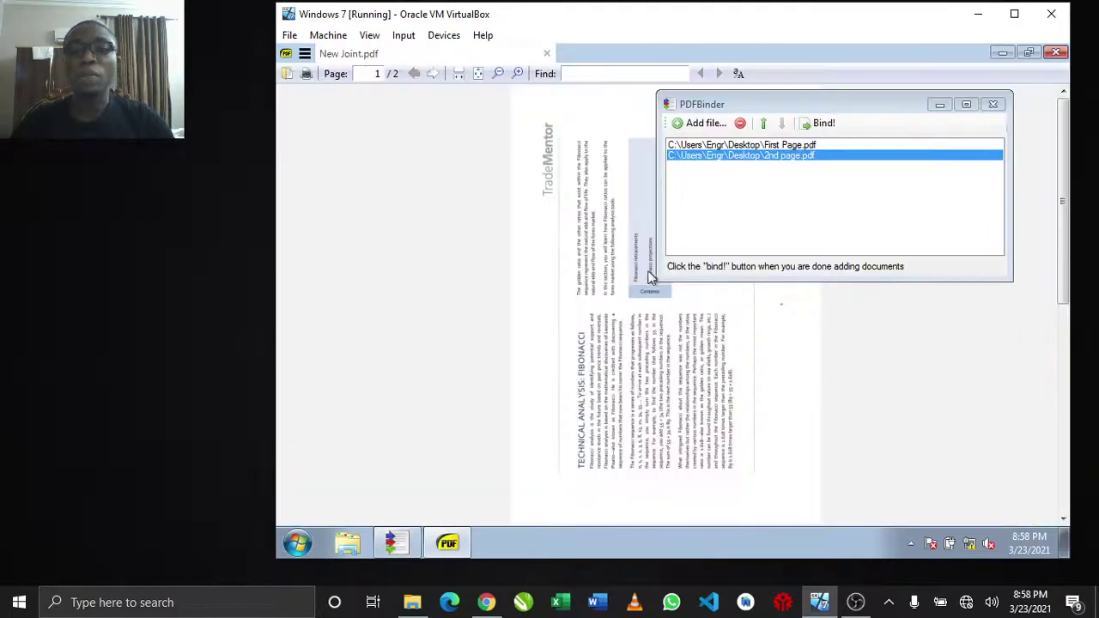
# Minimize PDFBinder, check both pages of New Joint.pdf at a readable zoom, and close the document and its reader
pyautogui.click(939, 105)
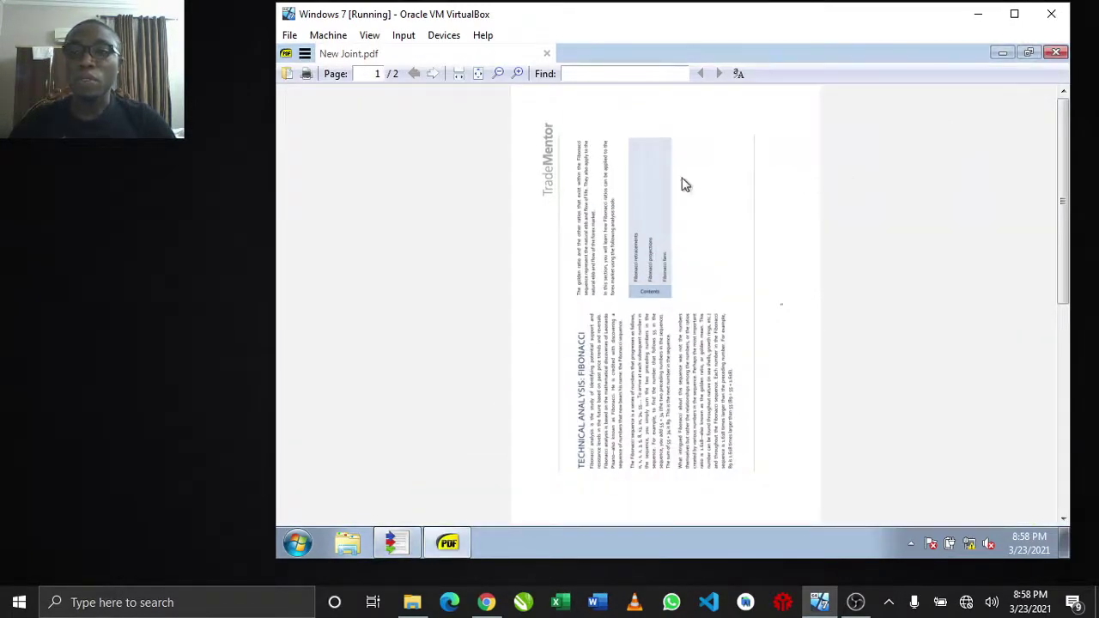
pyautogui.scroll(-5, 581, 202)
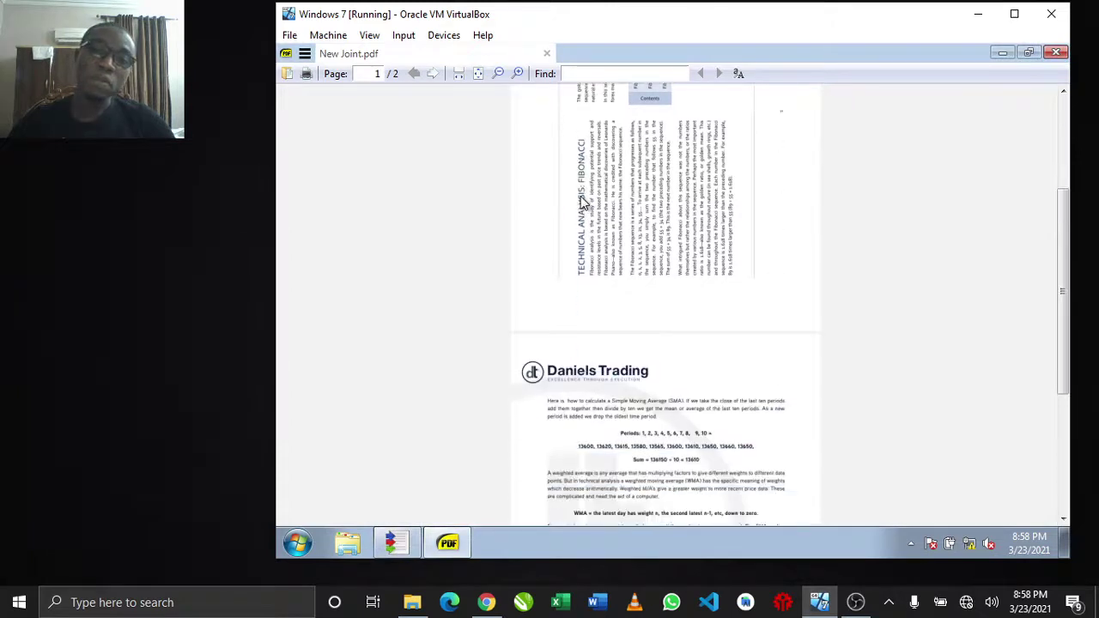
pyautogui.scroll(-3, 581, 202)
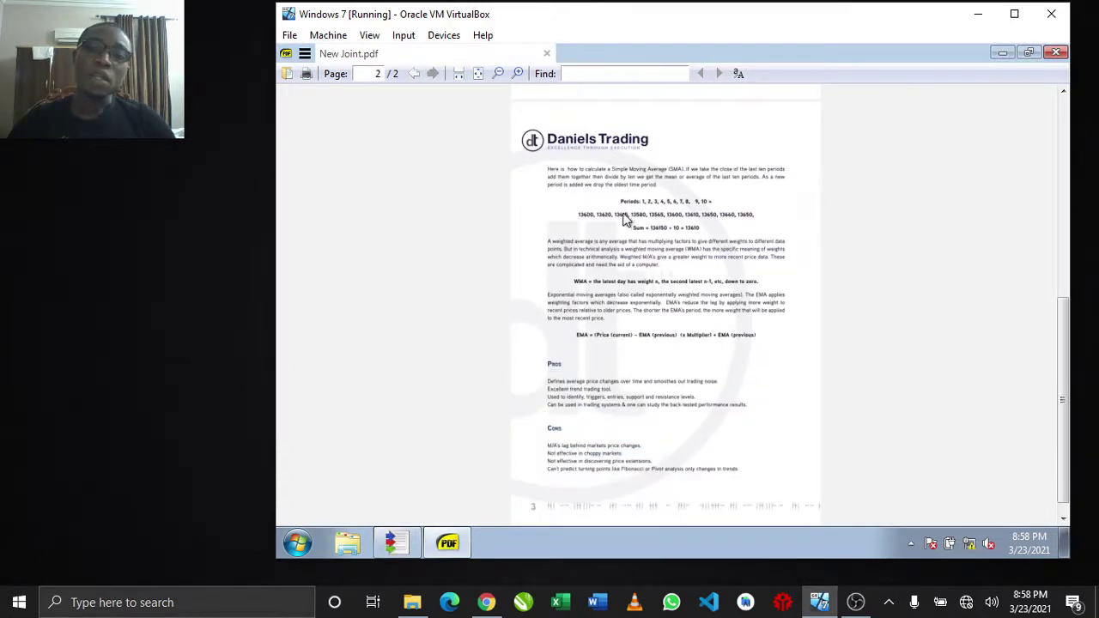
pyautogui.click(460, 75)
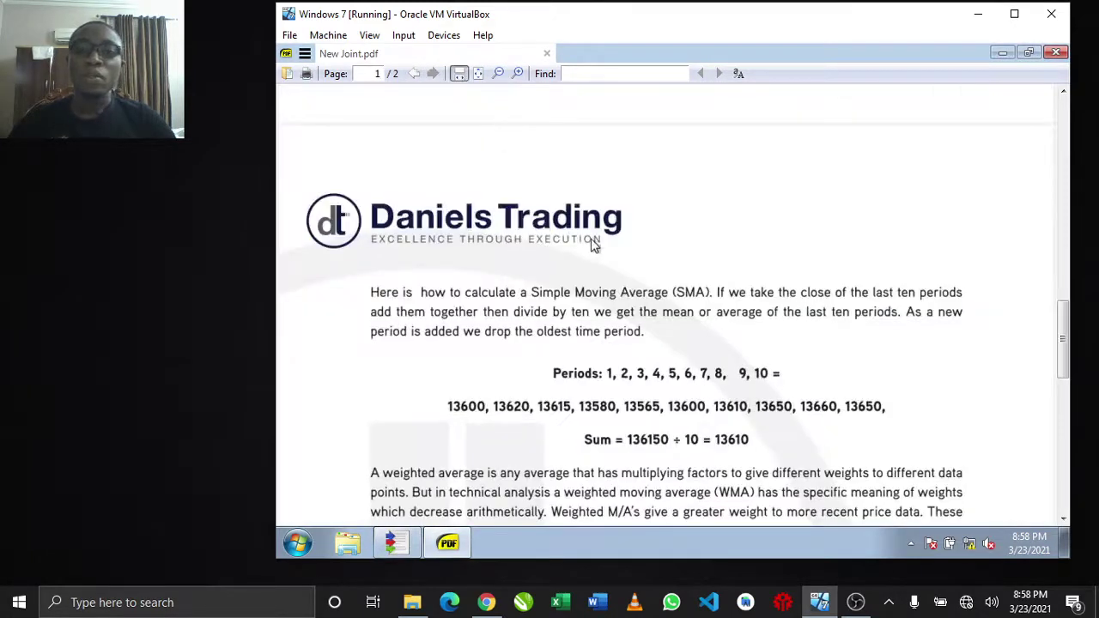
pyautogui.scroll(2, 584, 238)
pyautogui.click(498, 74)
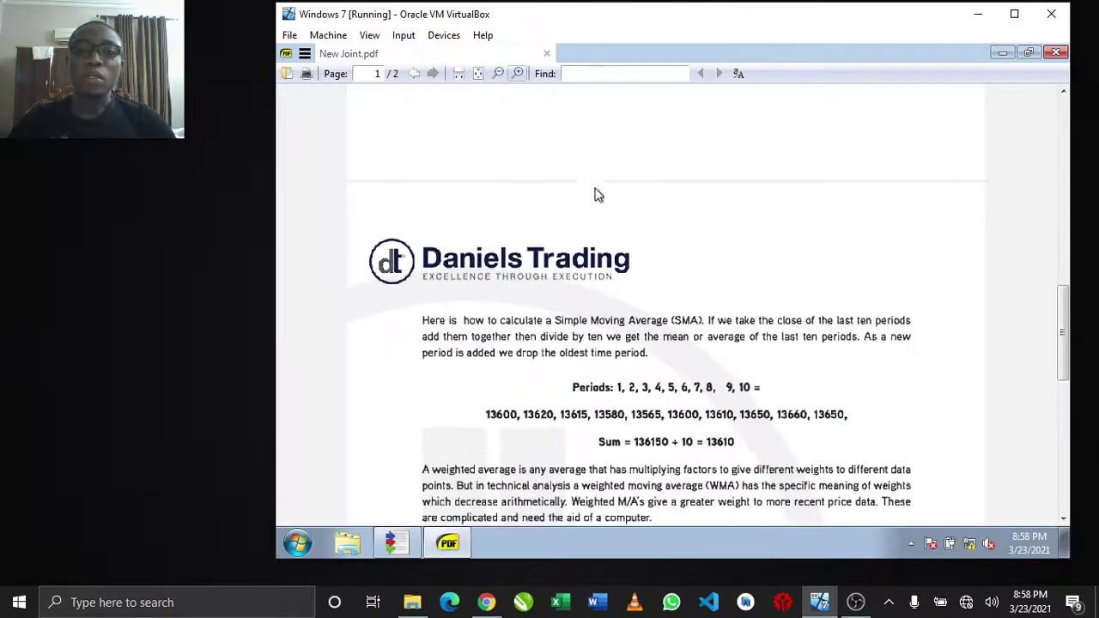
pyautogui.click(498, 74)
pyautogui.scroll(8, 628, 258)
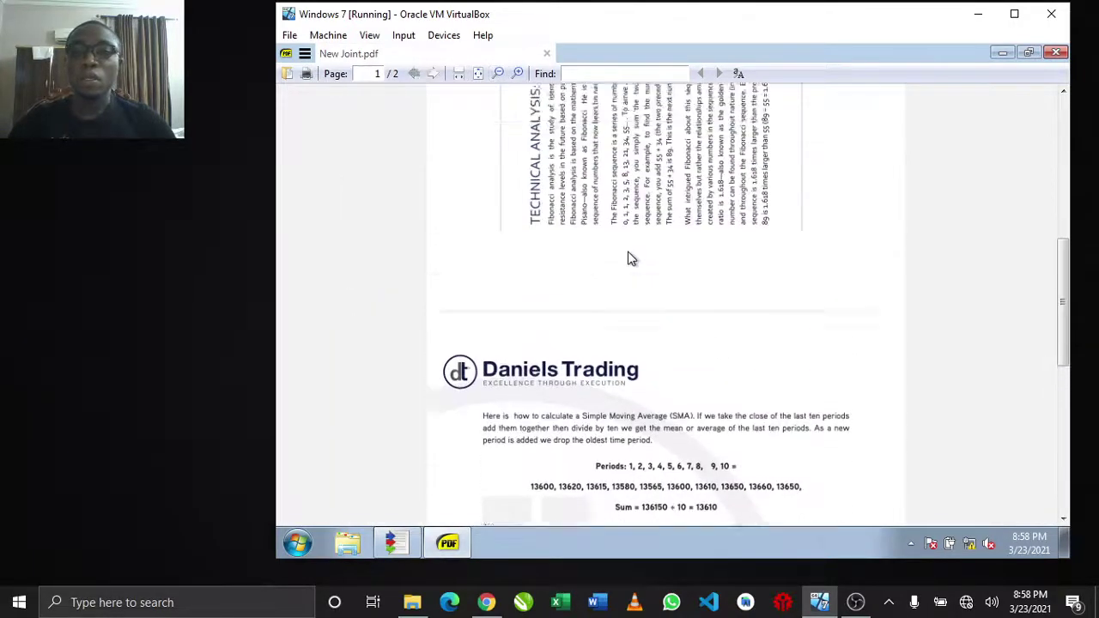
pyautogui.scroll(-12, 628, 253)
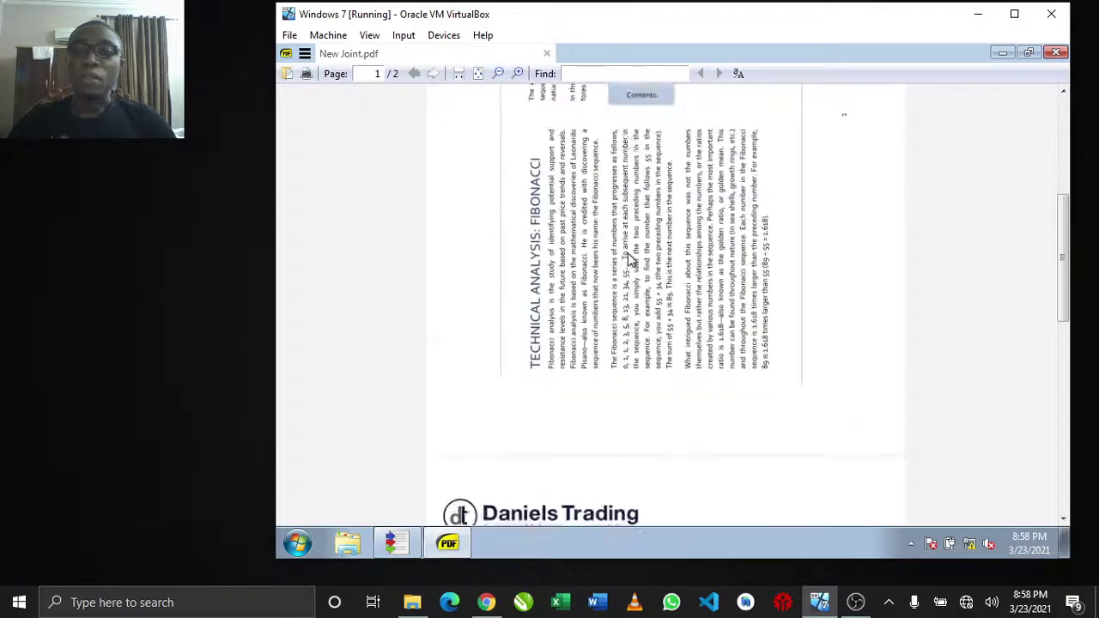
pyautogui.scroll(5, 631, 275)
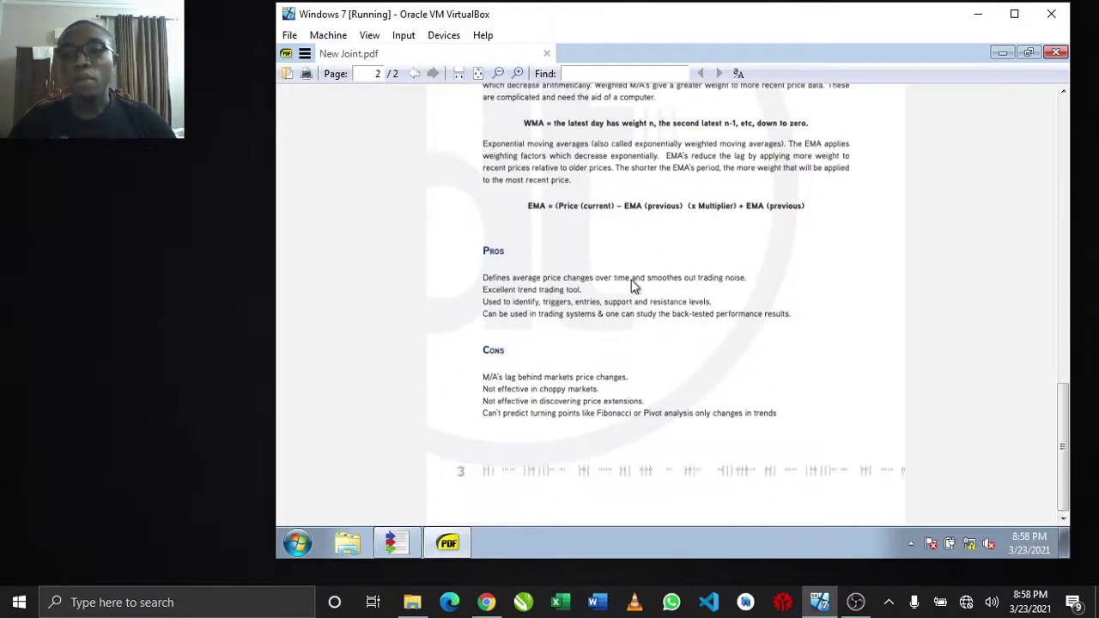
pyautogui.scroll(6, 633, 286)
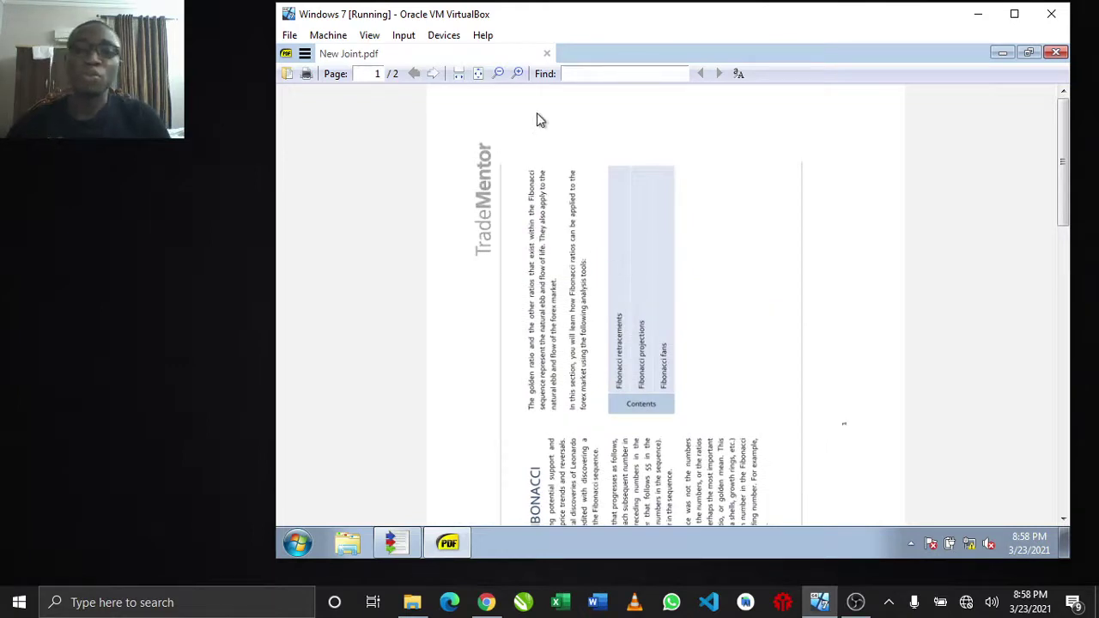
pyautogui.click(546, 54)
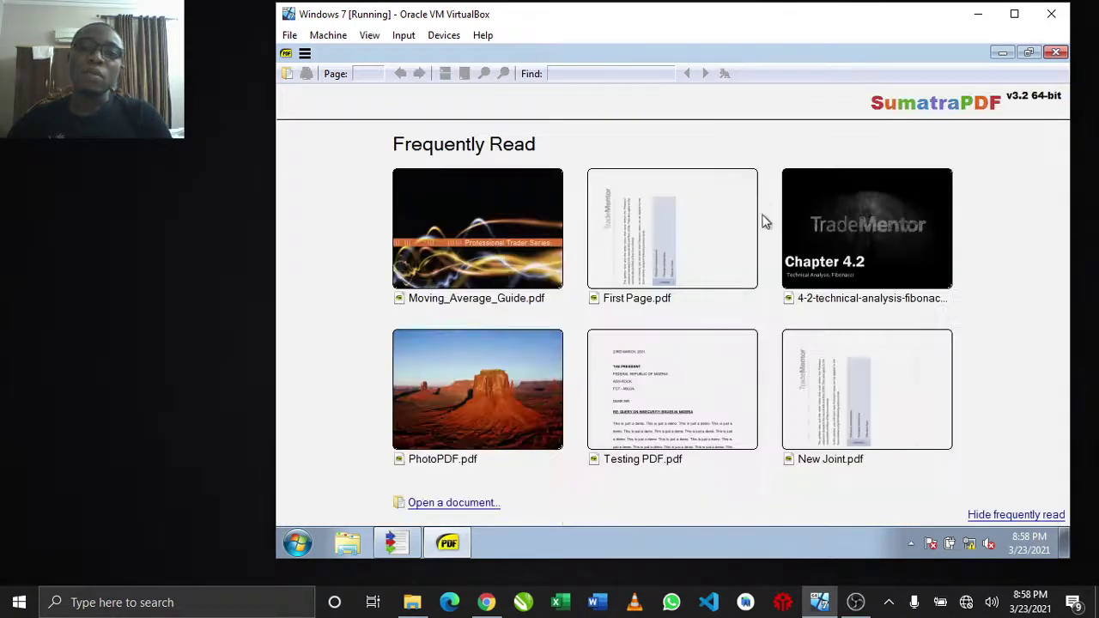
pyautogui.click(1056, 53)
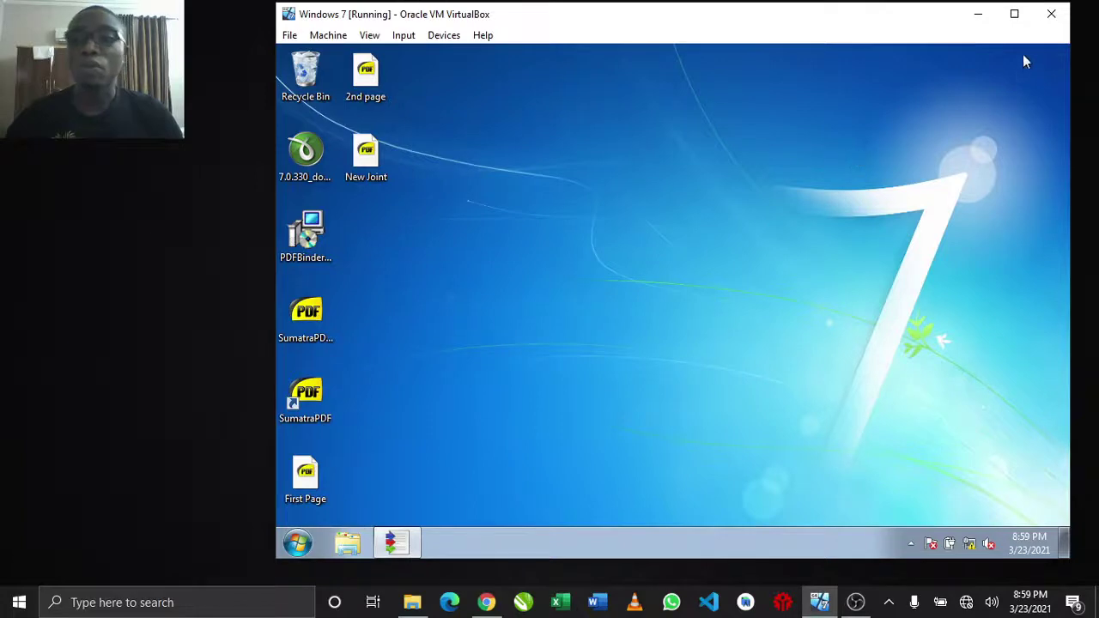
# Cancel closing the Windows 7 virtual machine and minimize its window instead
pyautogui.click(1051, 14)
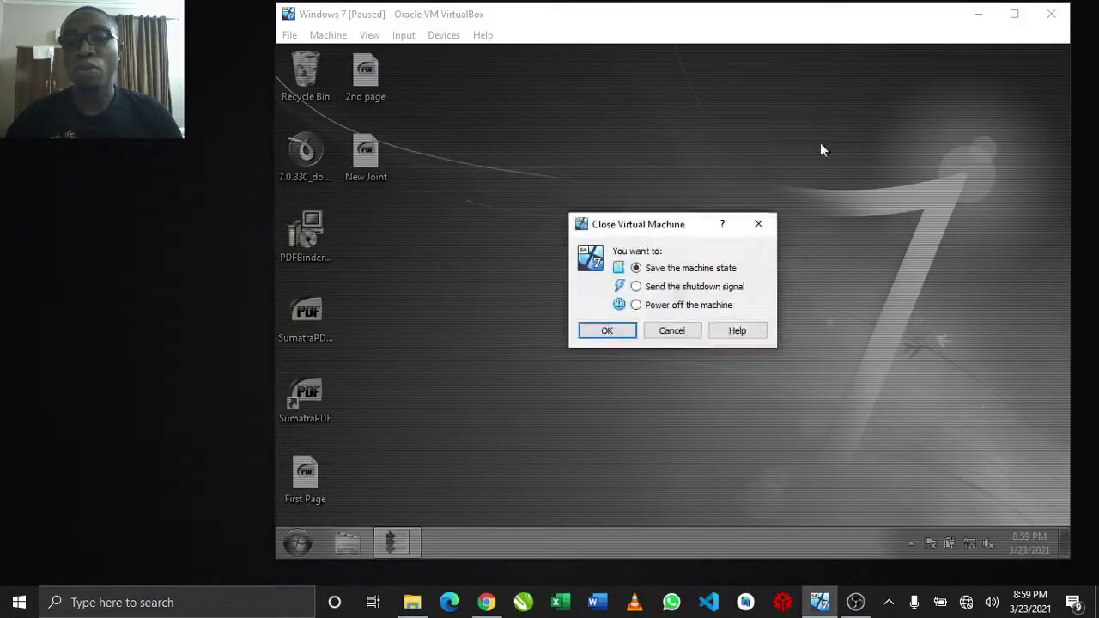
pyautogui.click(682, 333)
pyautogui.click(979, 14)
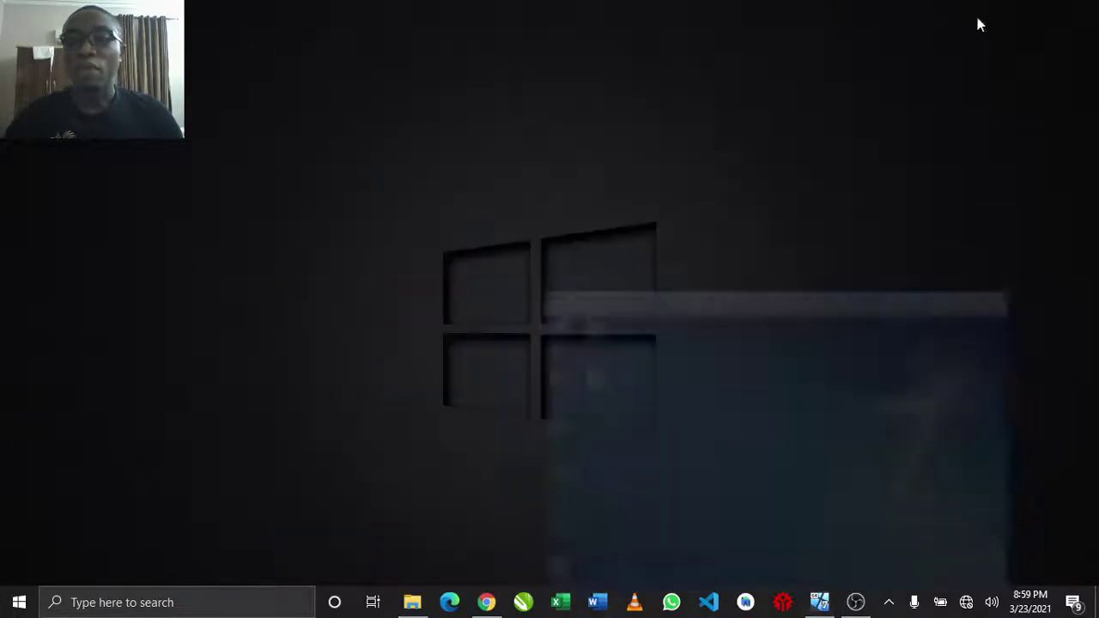
pyautogui.click(820, 603)
pyautogui.click(820, 603)
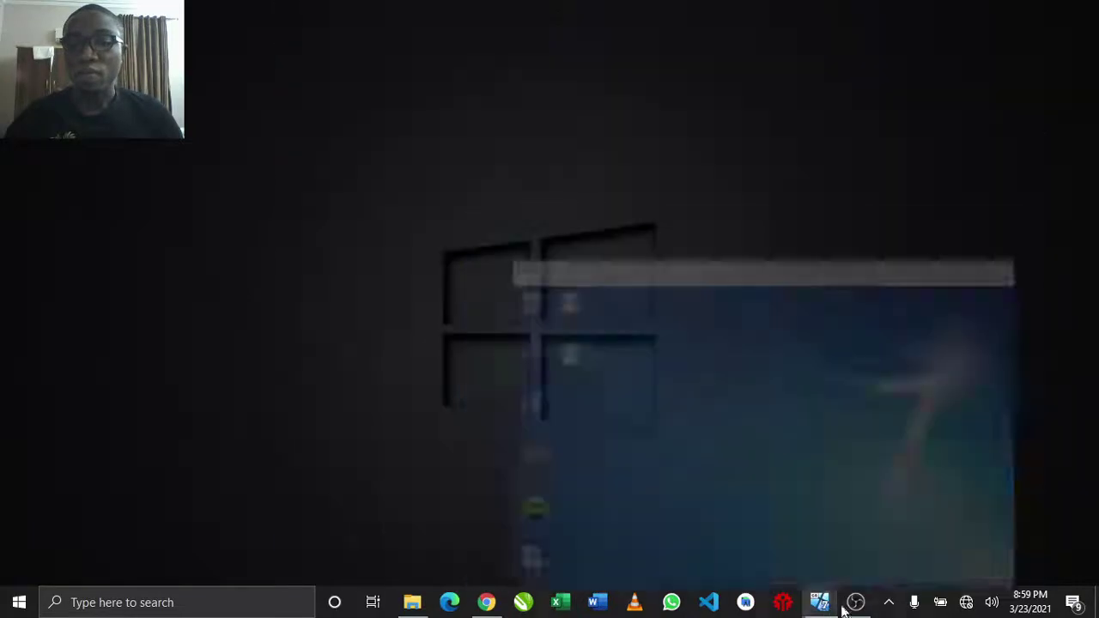